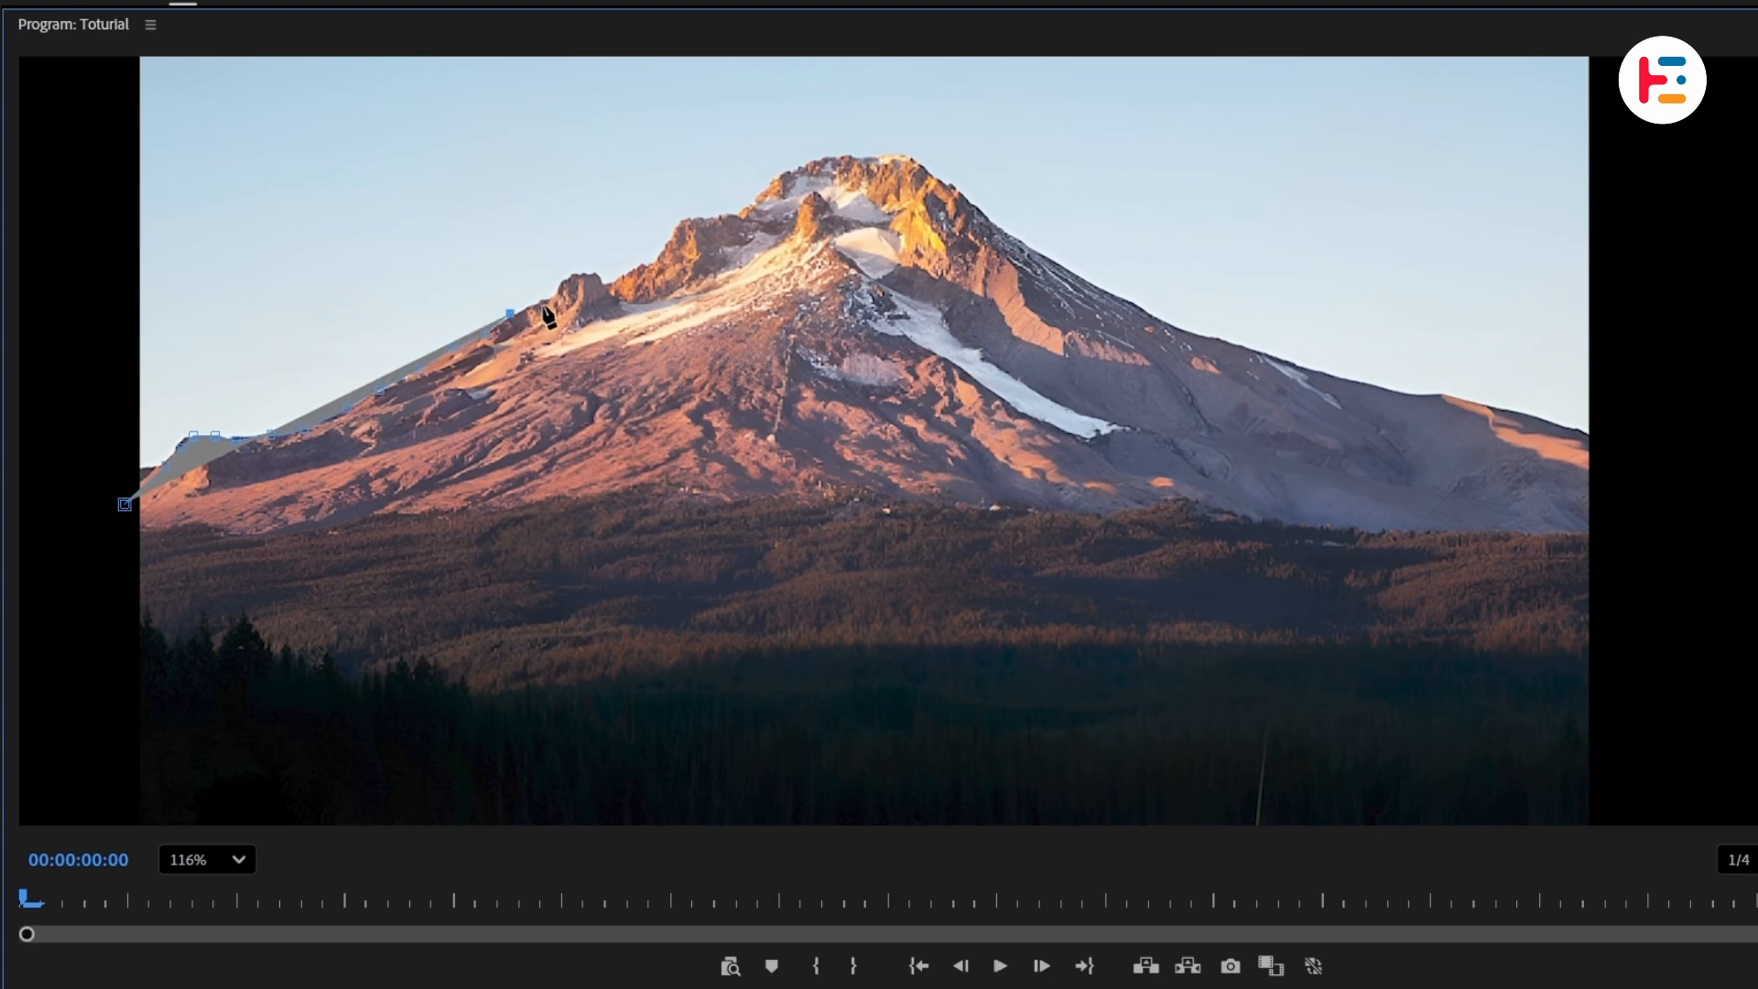
- Continue the Pen outline along the mountain's left ridge up to the summit
left_click(589, 273)
left_click(613, 286)
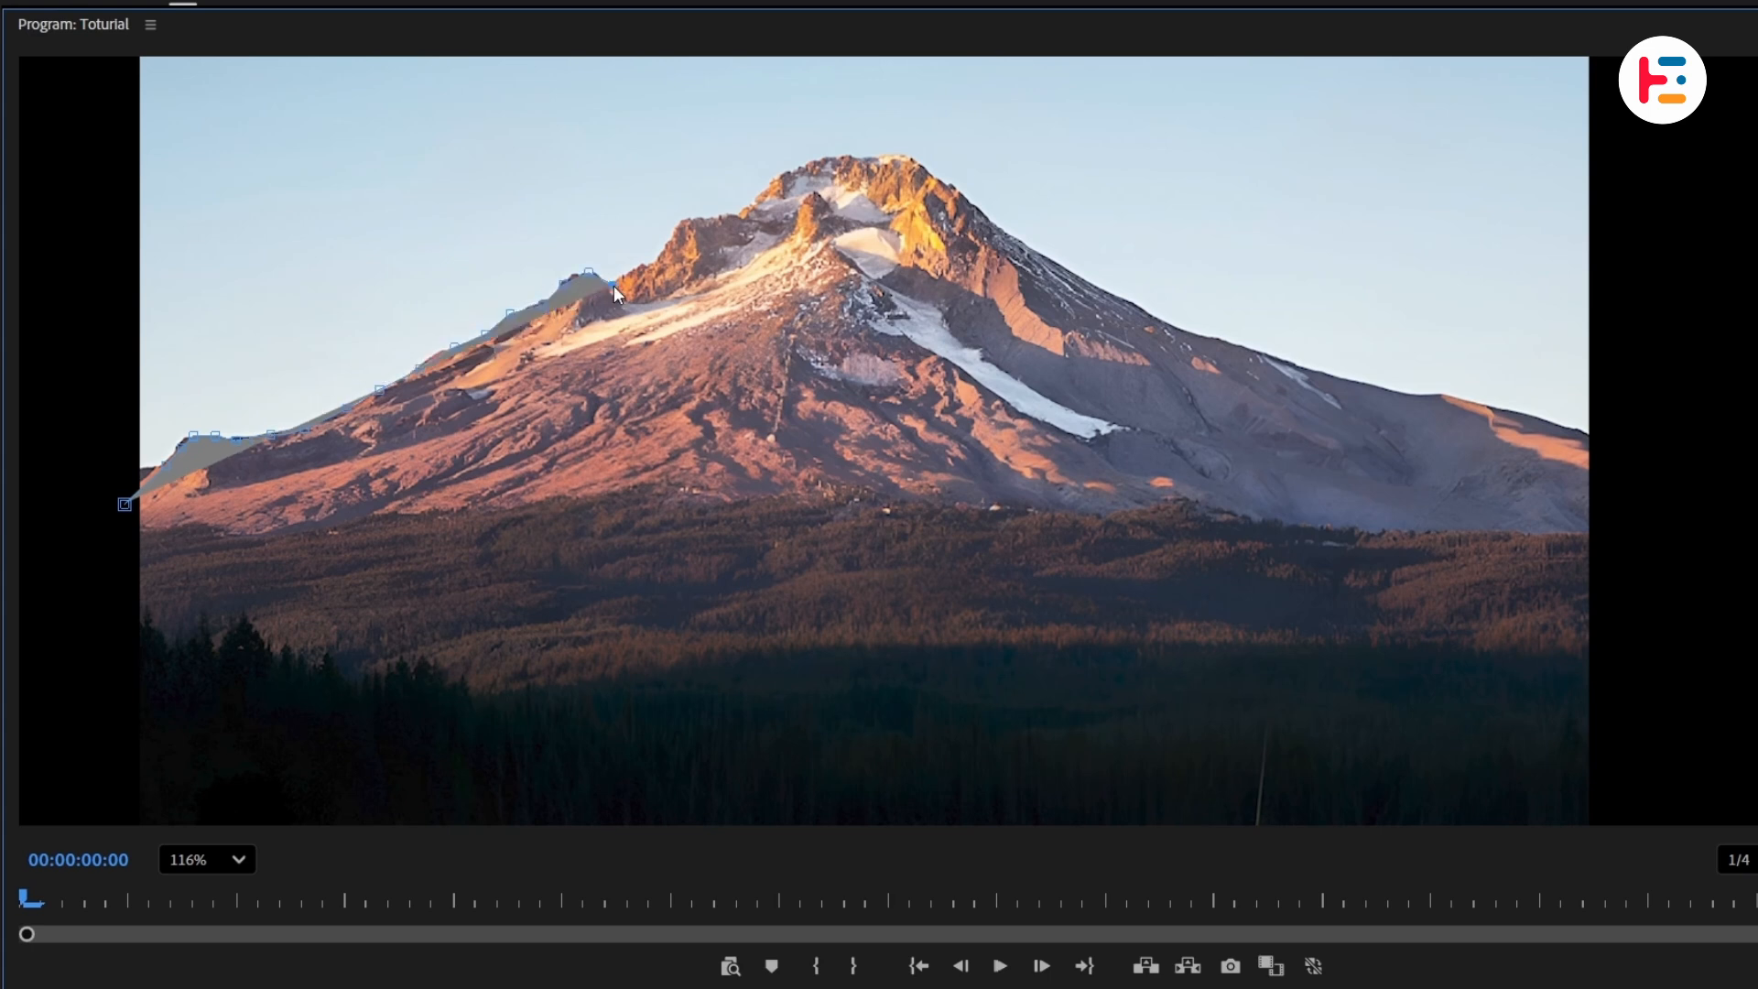
left_click(676, 225)
left_click(715, 222)
left_click(768, 187)
left_click(801, 166)
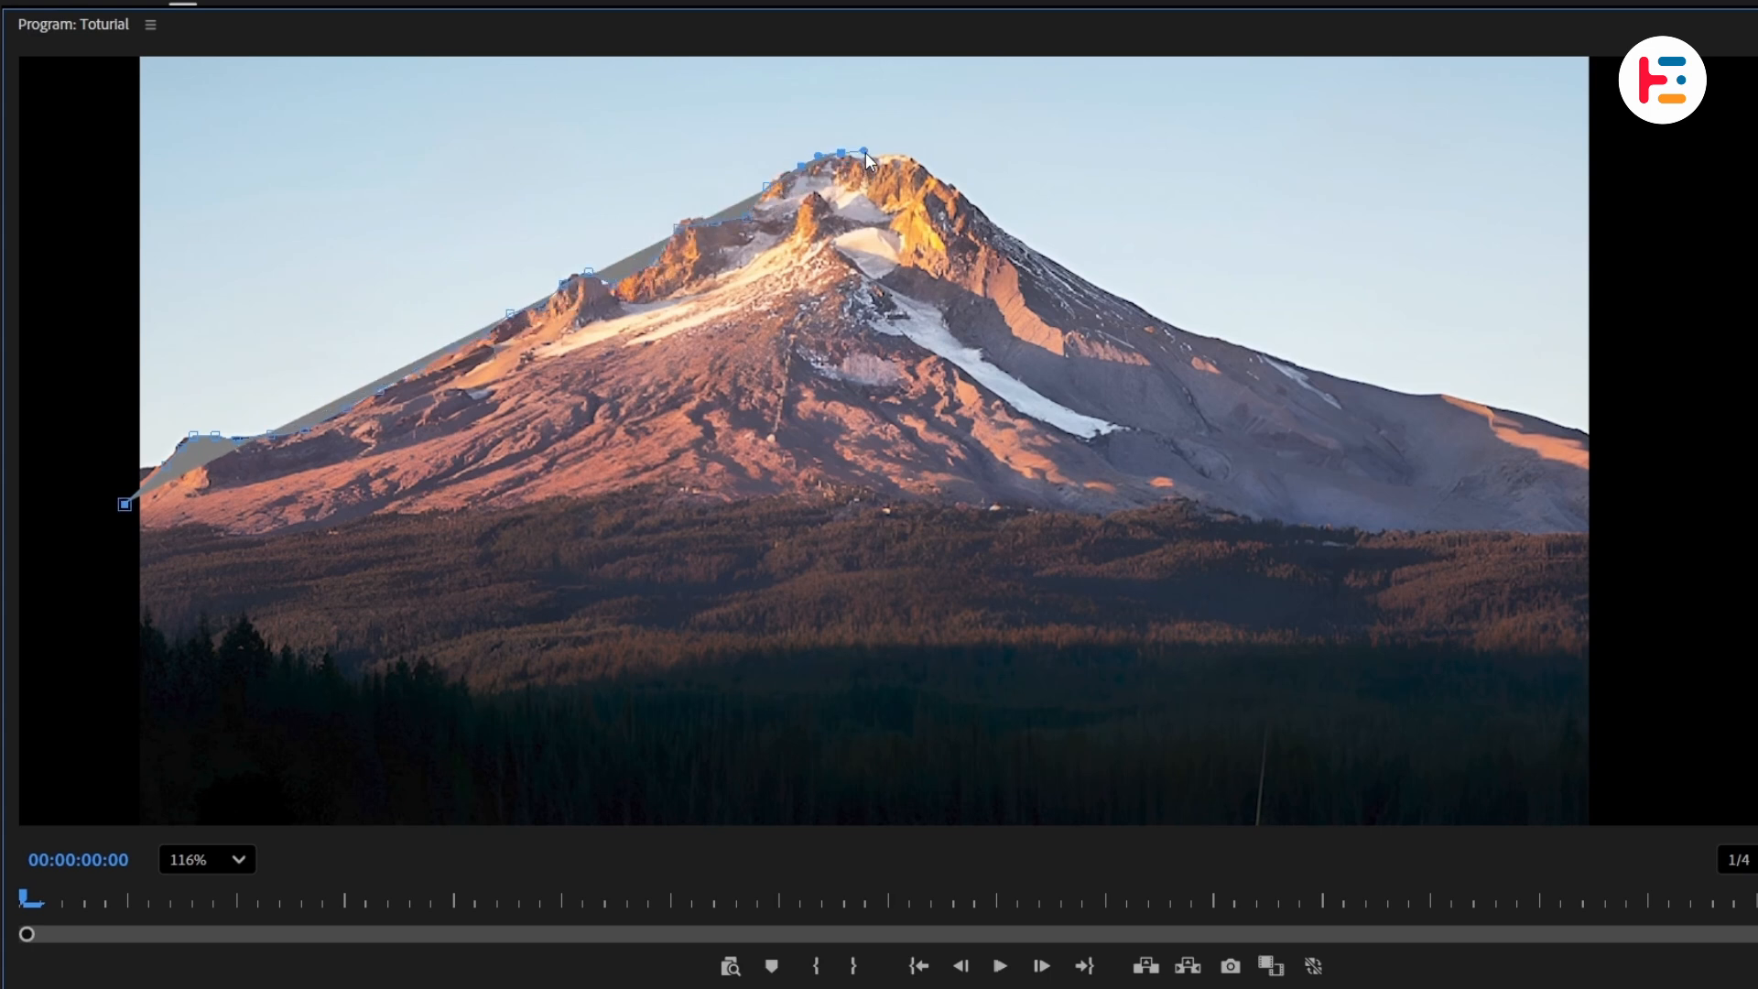
- Trace the Pen outline from the summit down the right ridge to just past the image's right edge
left_click(909, 157)
left_click(960, 194)
left_click(1019, 244)
left_click(1080, 277)
left_click(1134, 308)
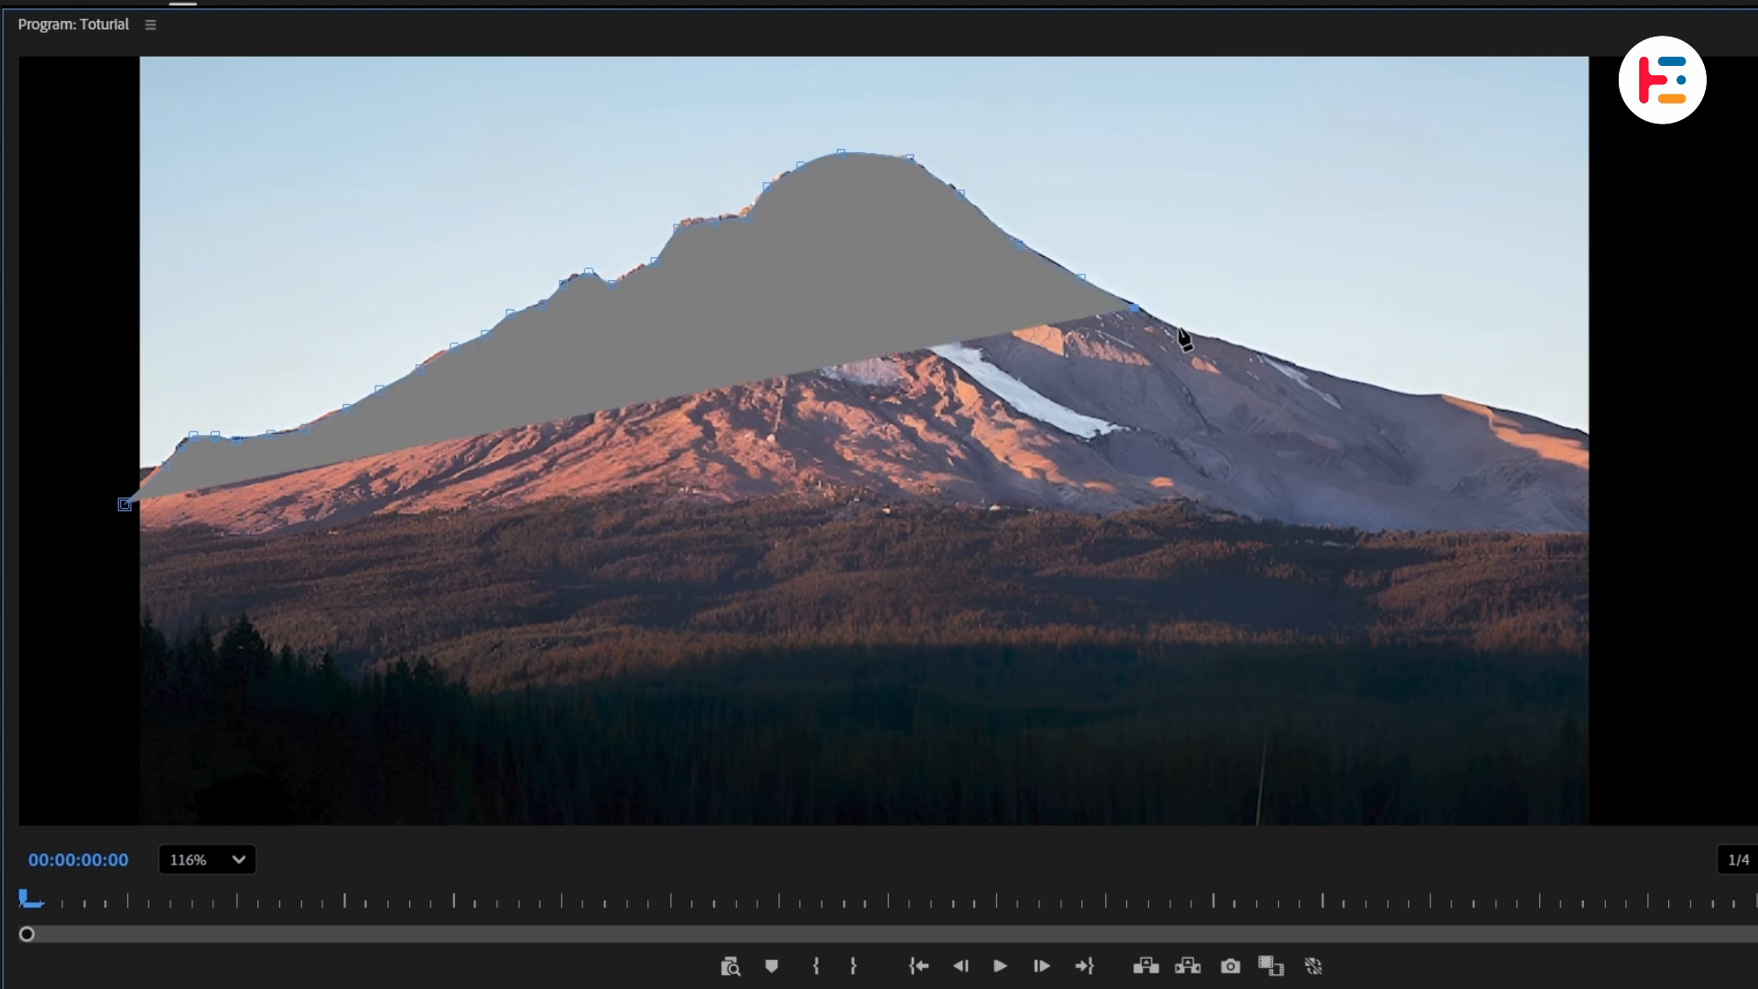
left_click(1185, 333)
left_click(1233, 342)
left_click(1273, 350)
left_click(1344, 379)
left_click(1416, 397)
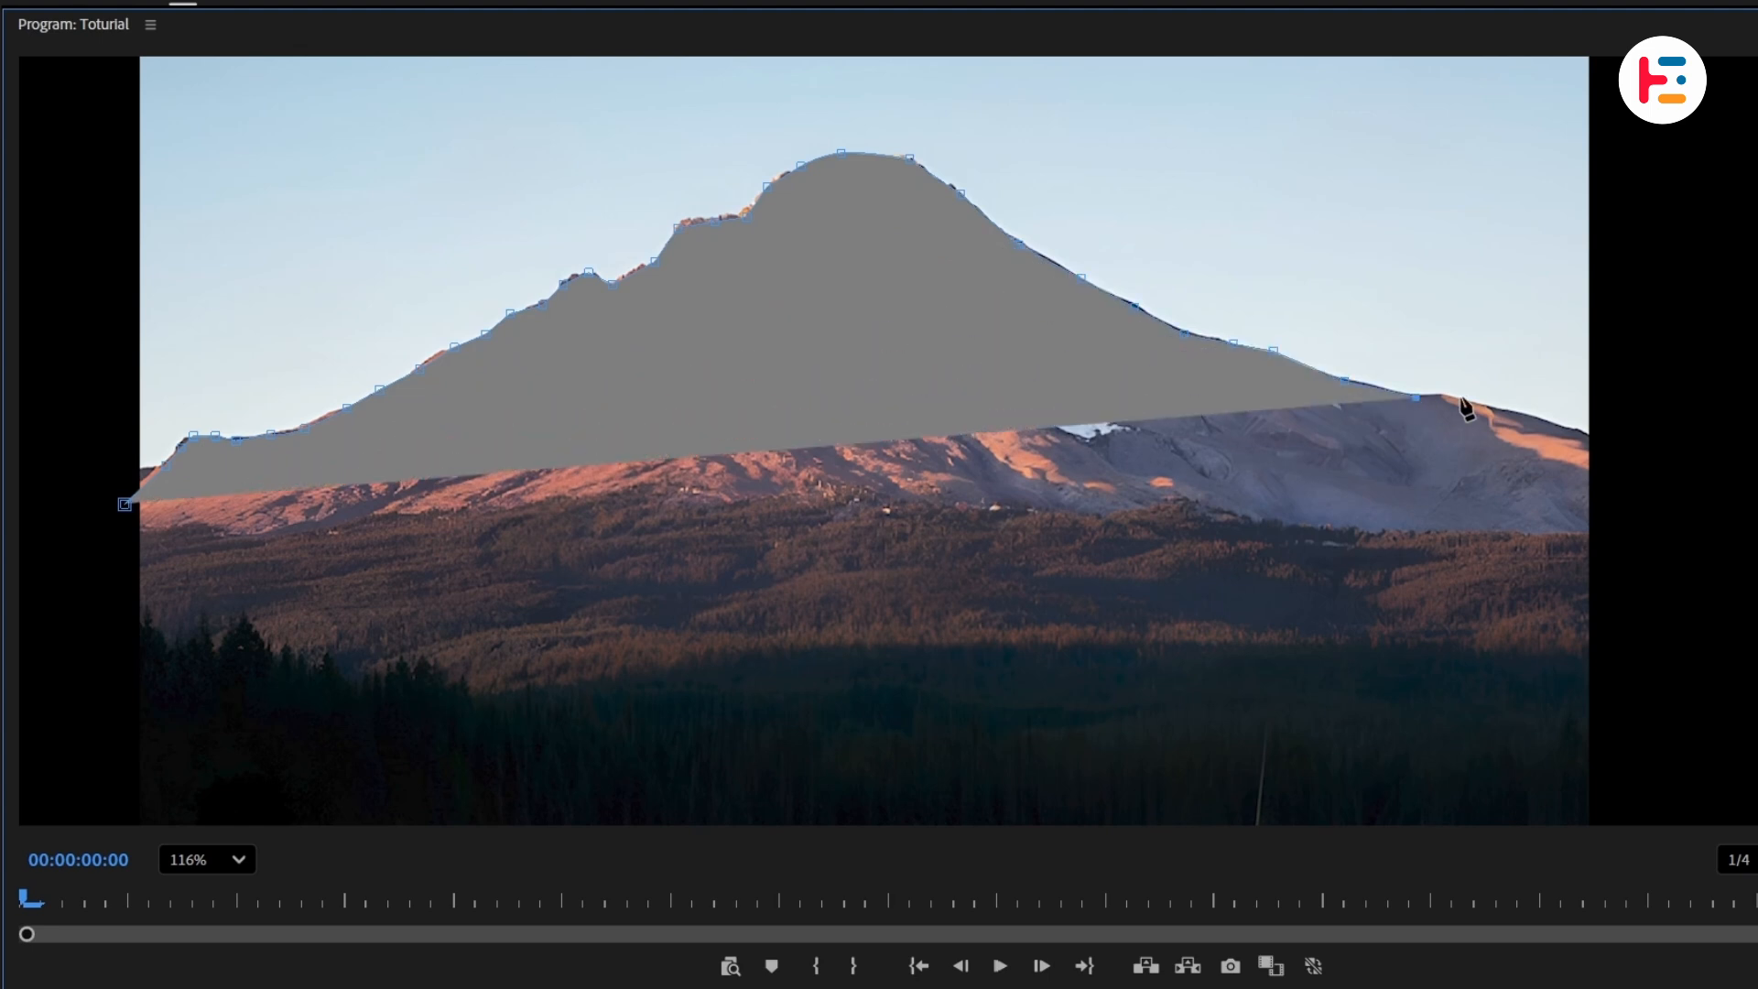
left_click(1465, 400)
left_click(1501, 402)
left_click(1544, 415)
left_click(1598, 442)
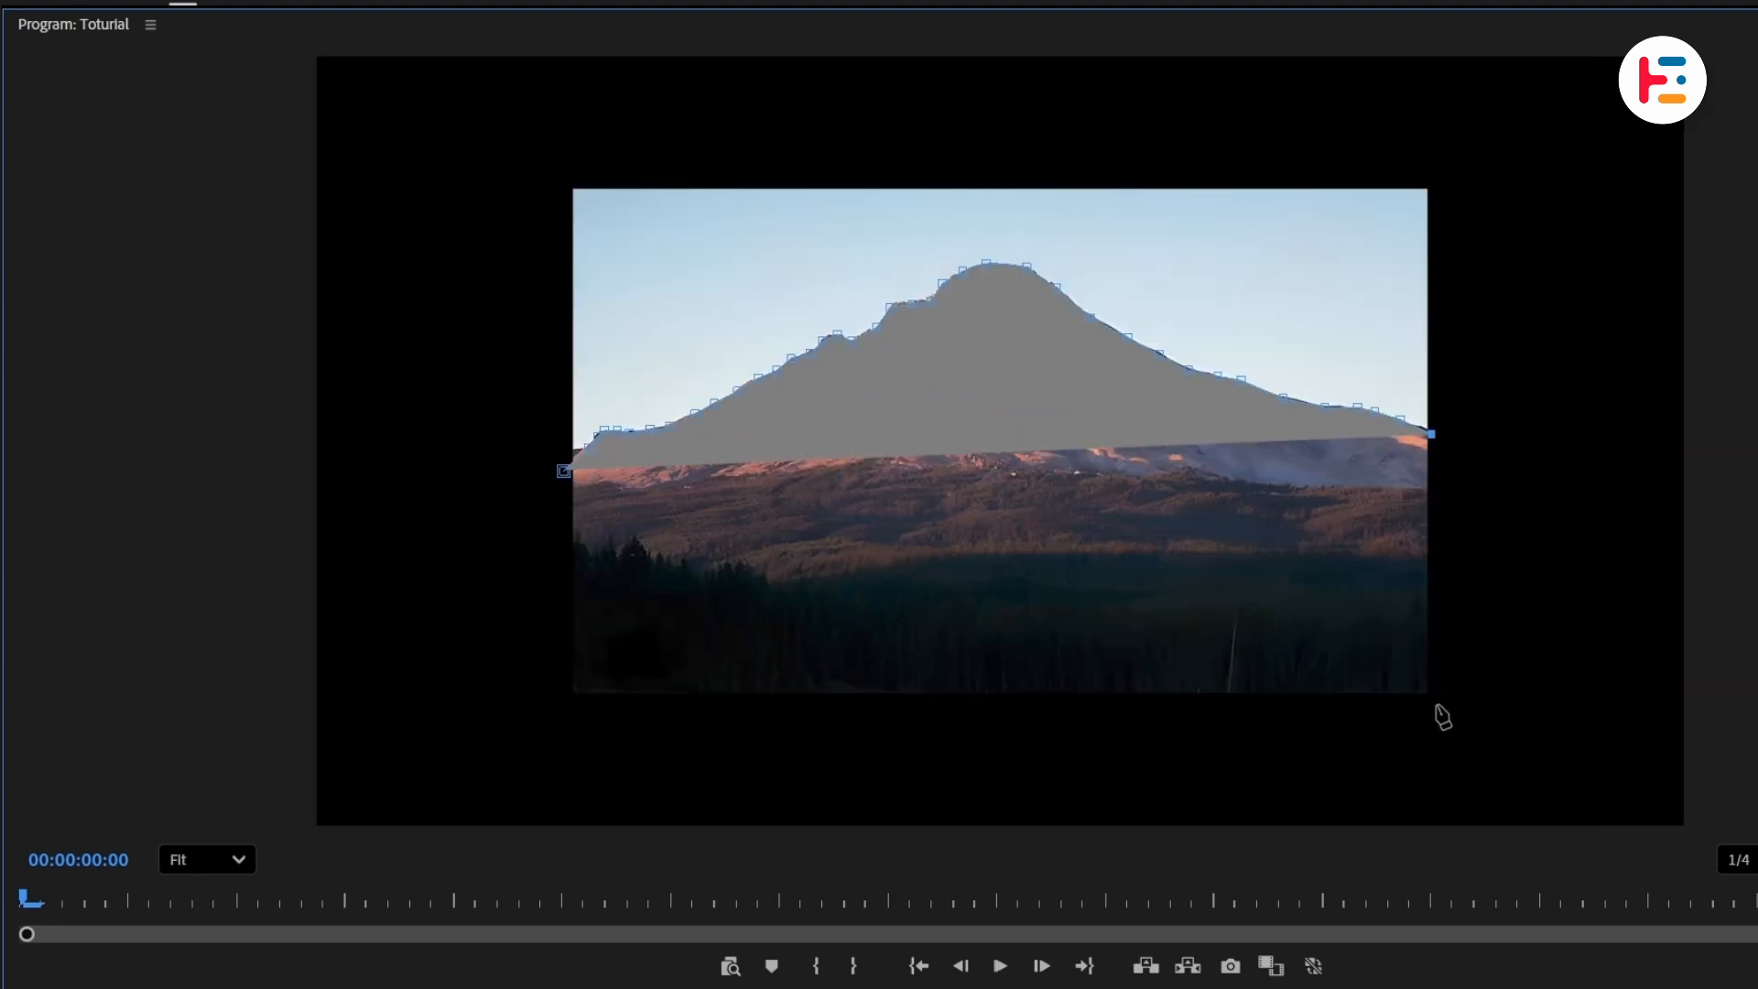
- Close the mountain shape around the image's lower right and lower left corners back to its starting point
left_click(1432, 706)
left_click(575, 707)
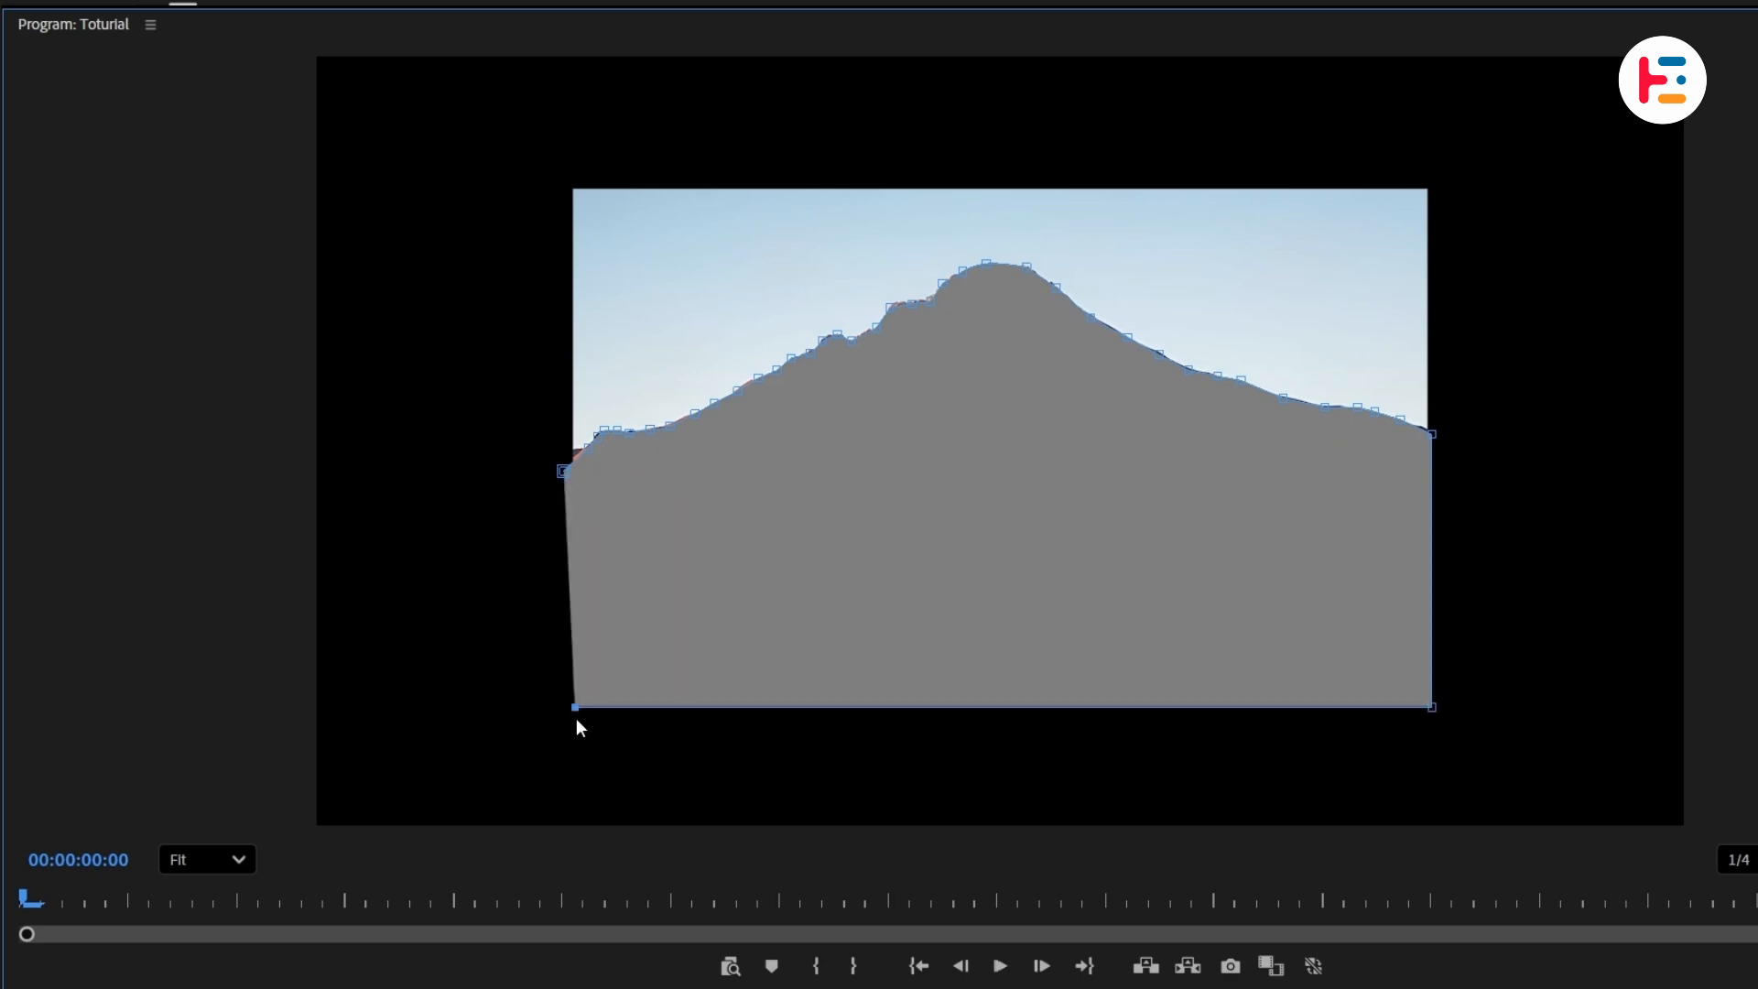
left_click(563, 472)
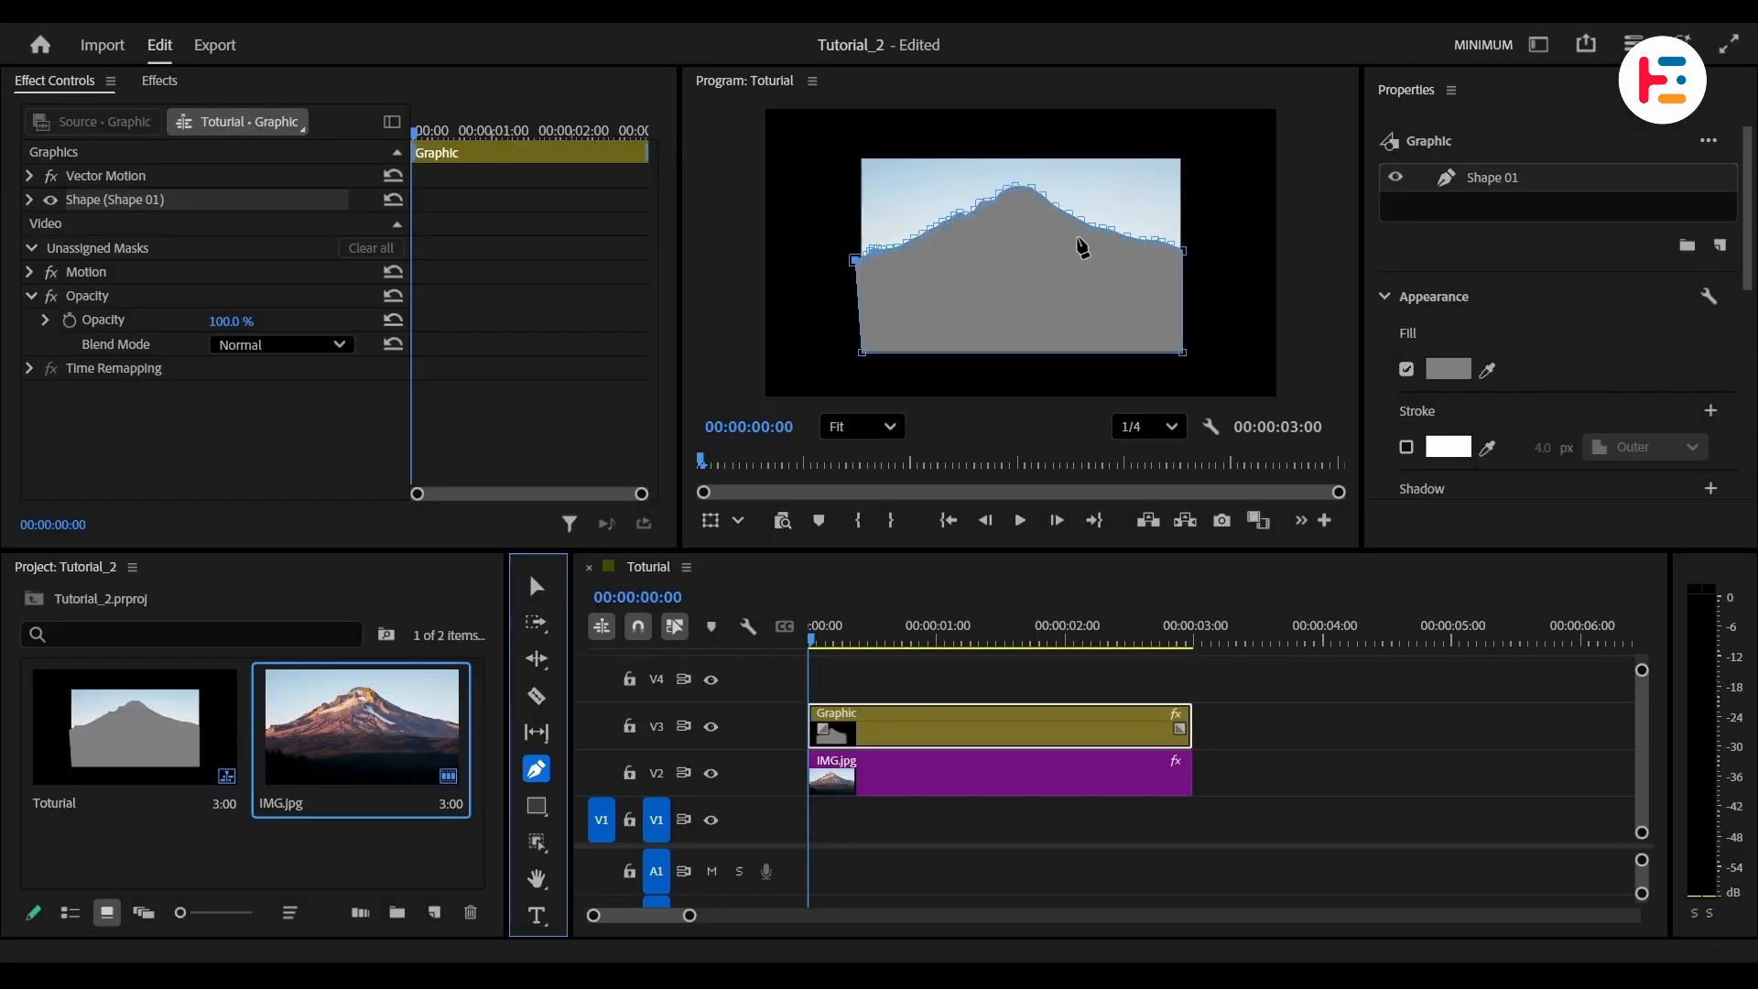
- Move the IMG.jpg clip from V2 to V3 a short gap after the Graphic clip, and leave nothing selected
key("v")
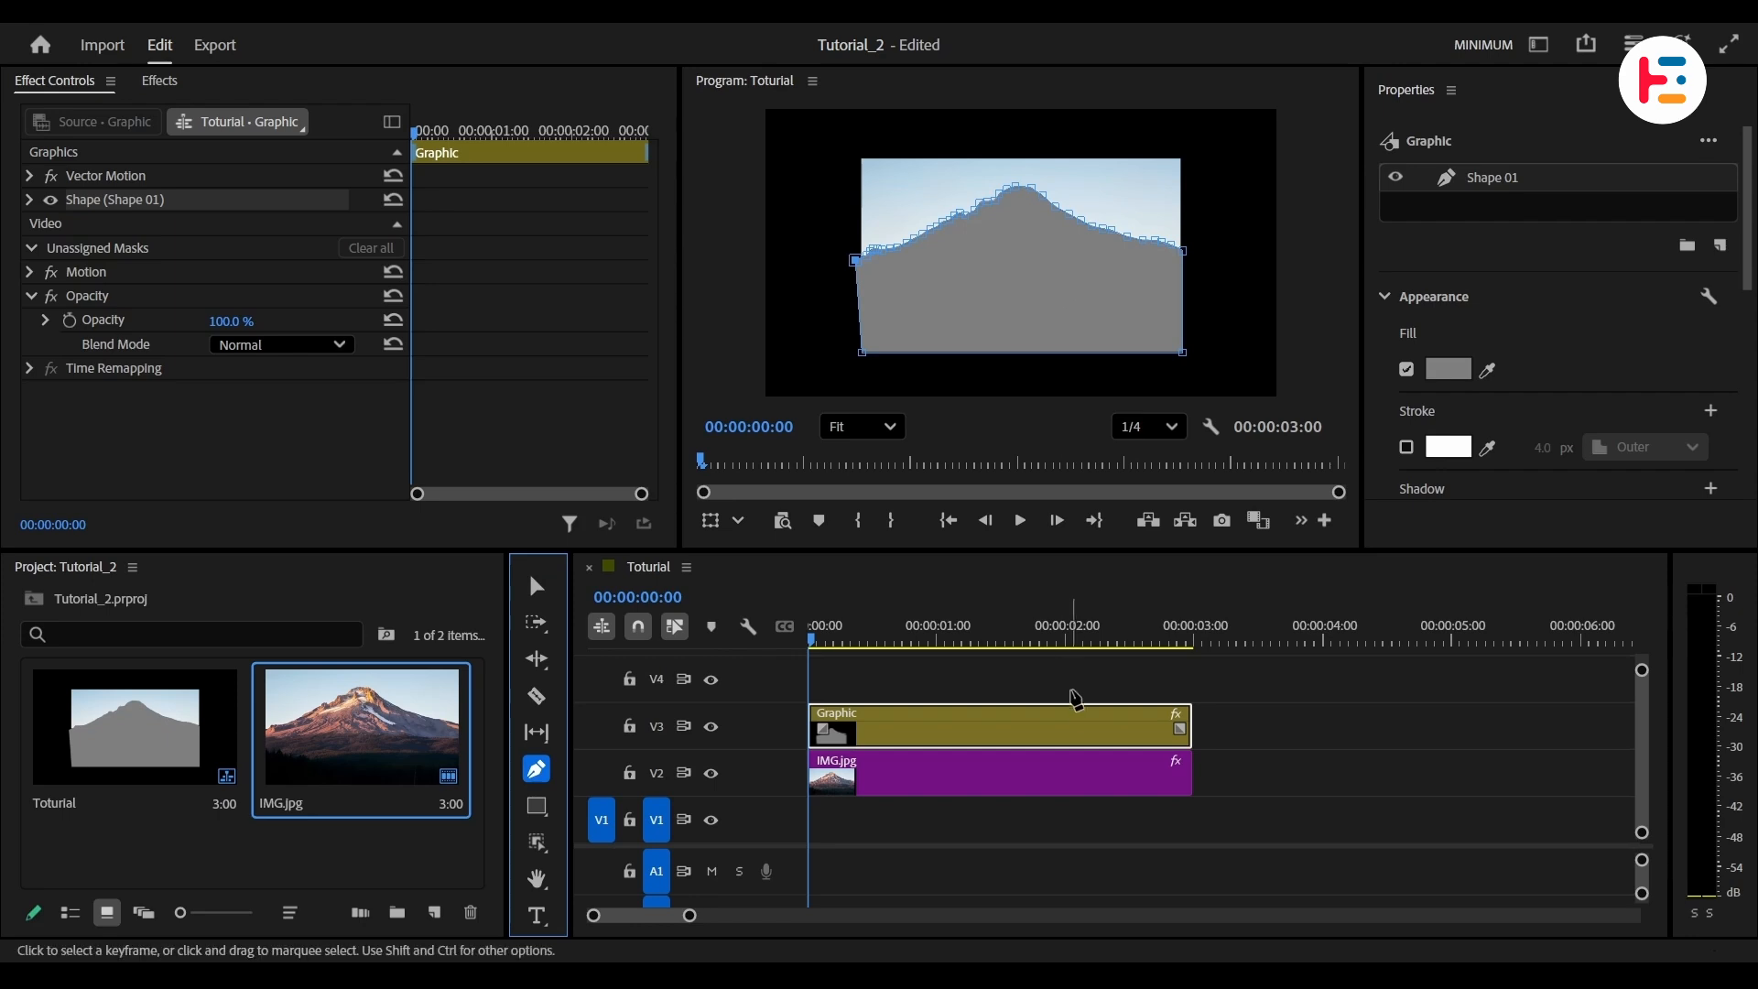
left_click_drag(1016, 760, 1353, 701)
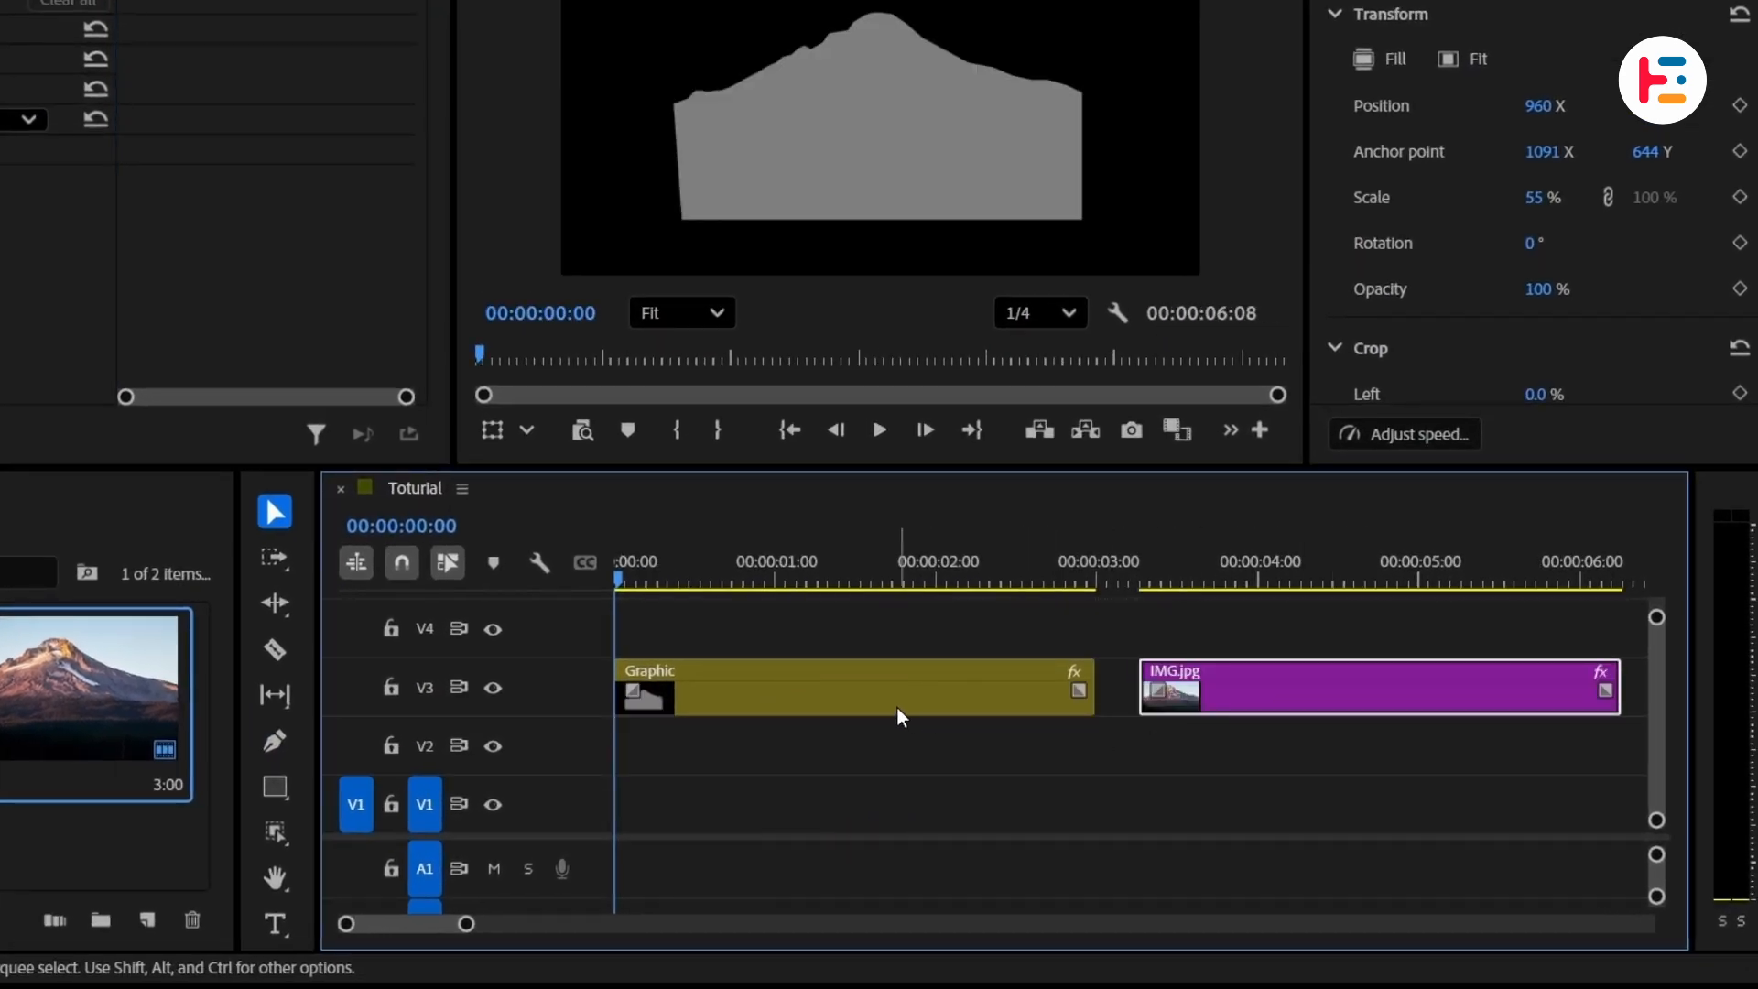
left_click(850, 712)
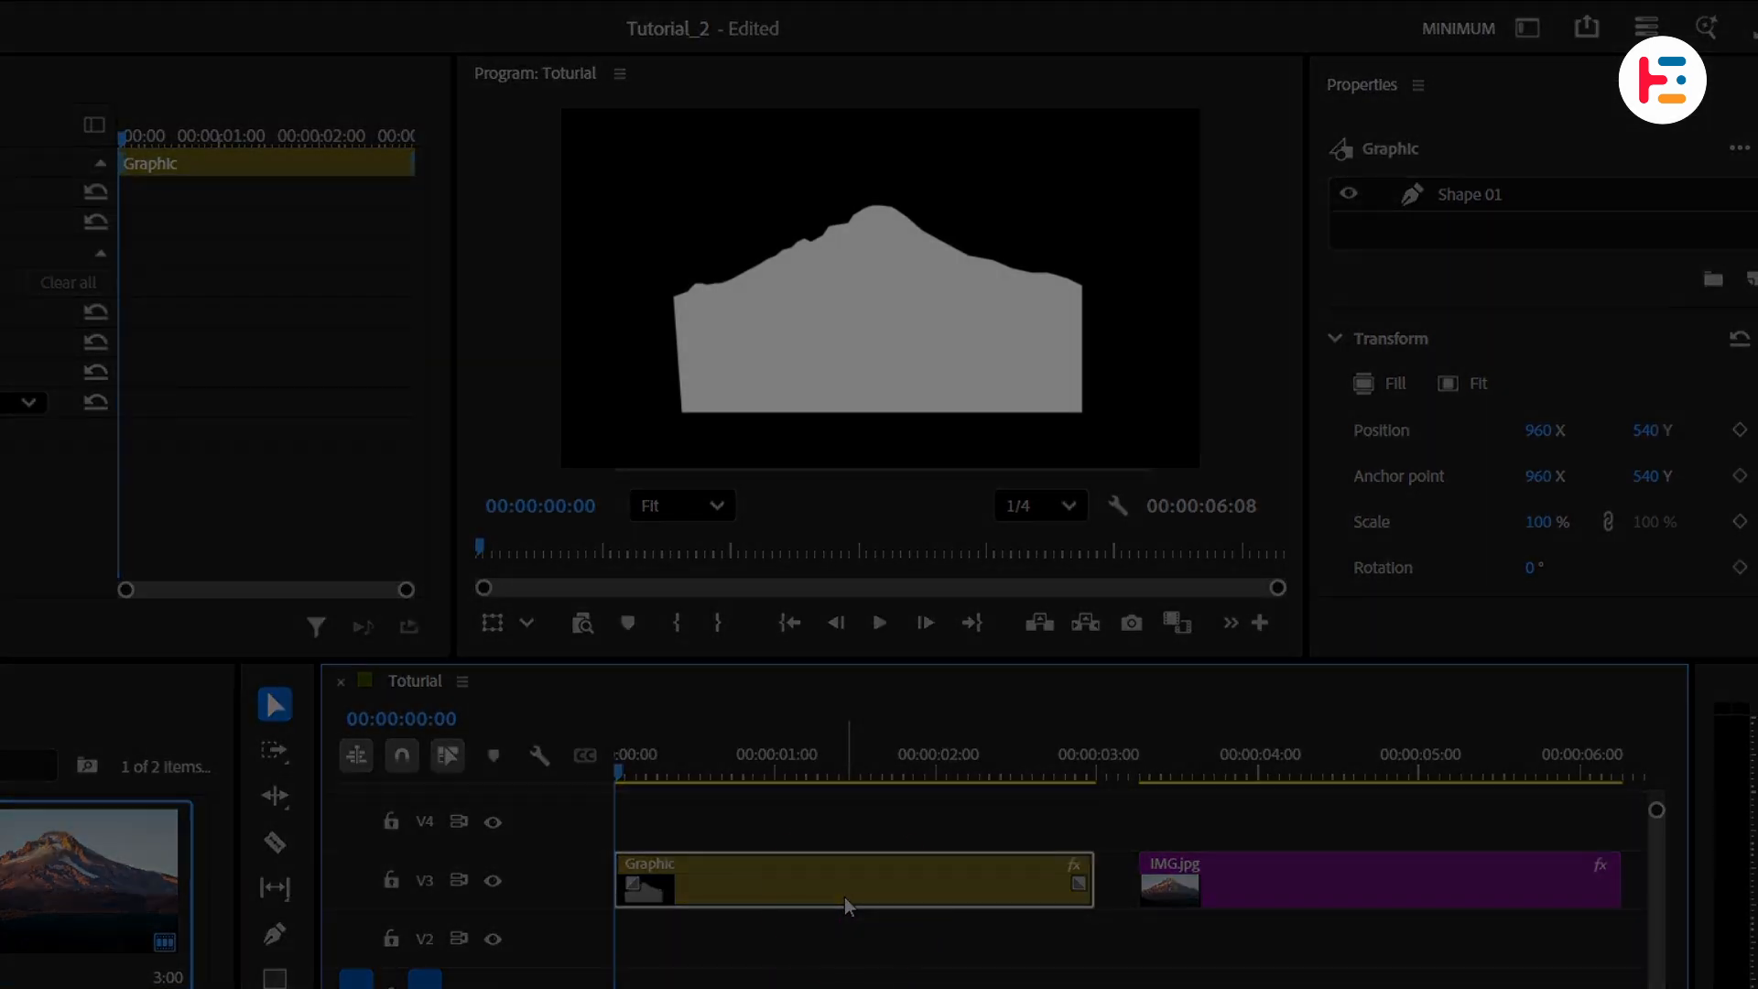
left_click(776, 934)
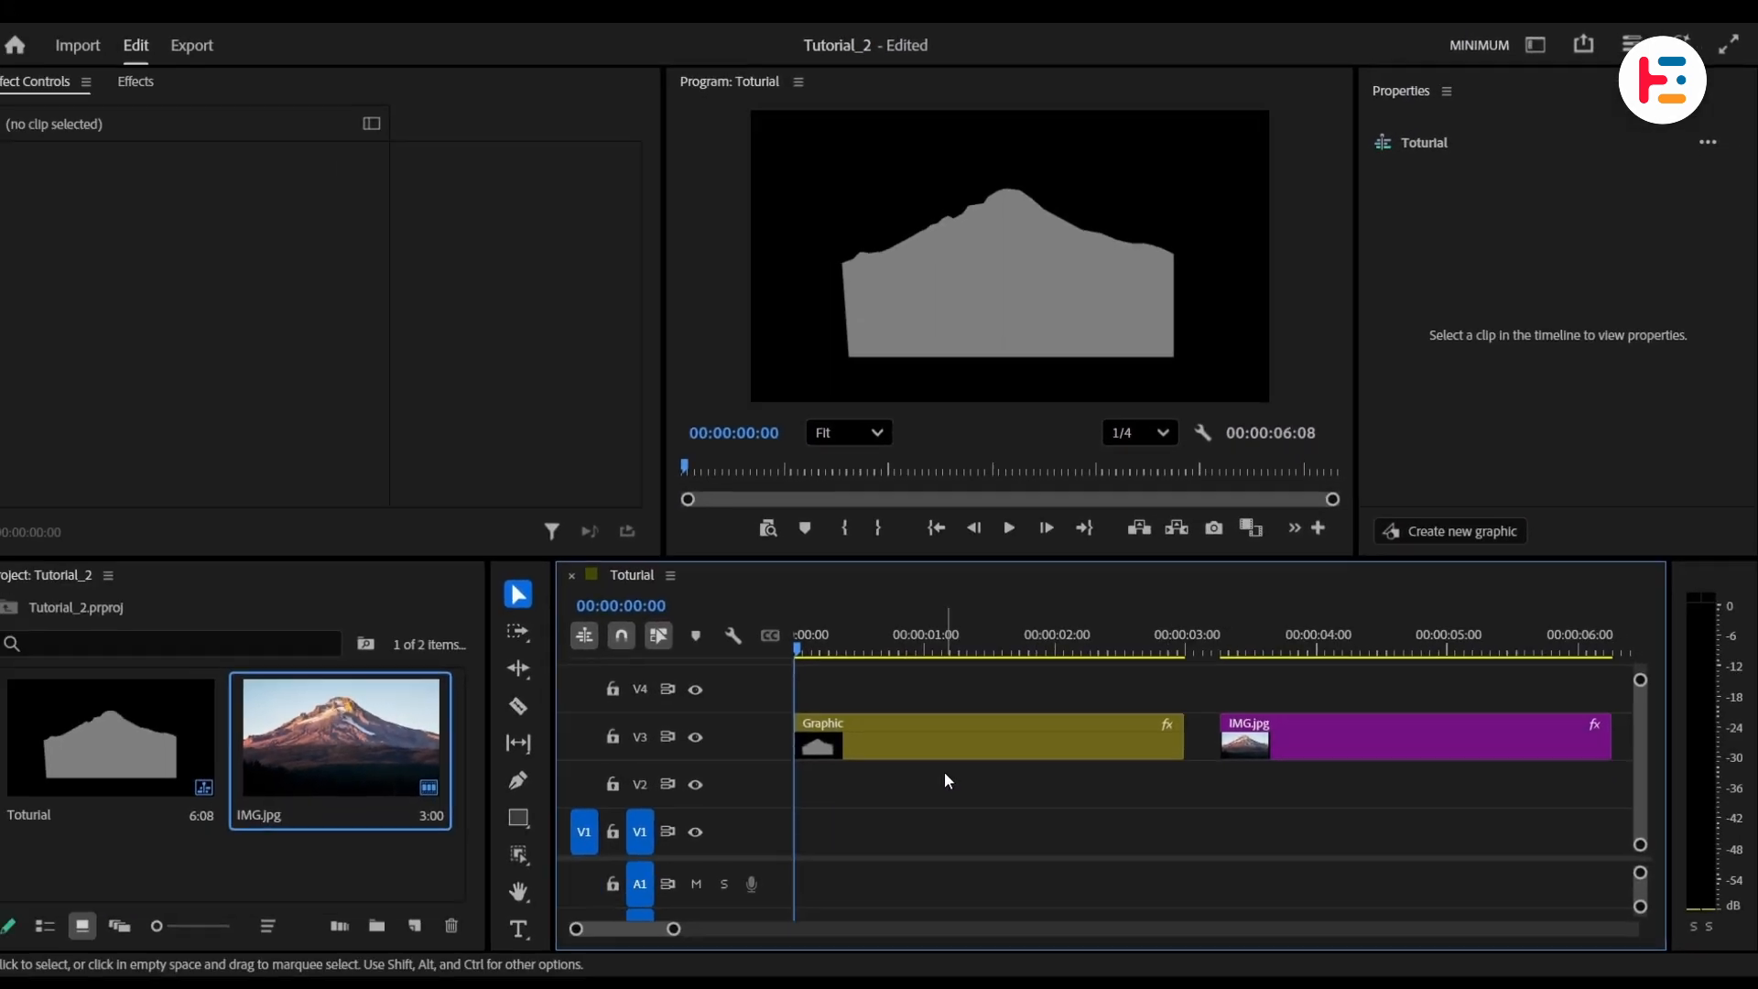
- Draw a tall text box over the left part of the frame, extending above and below it
left_click(518, 928)
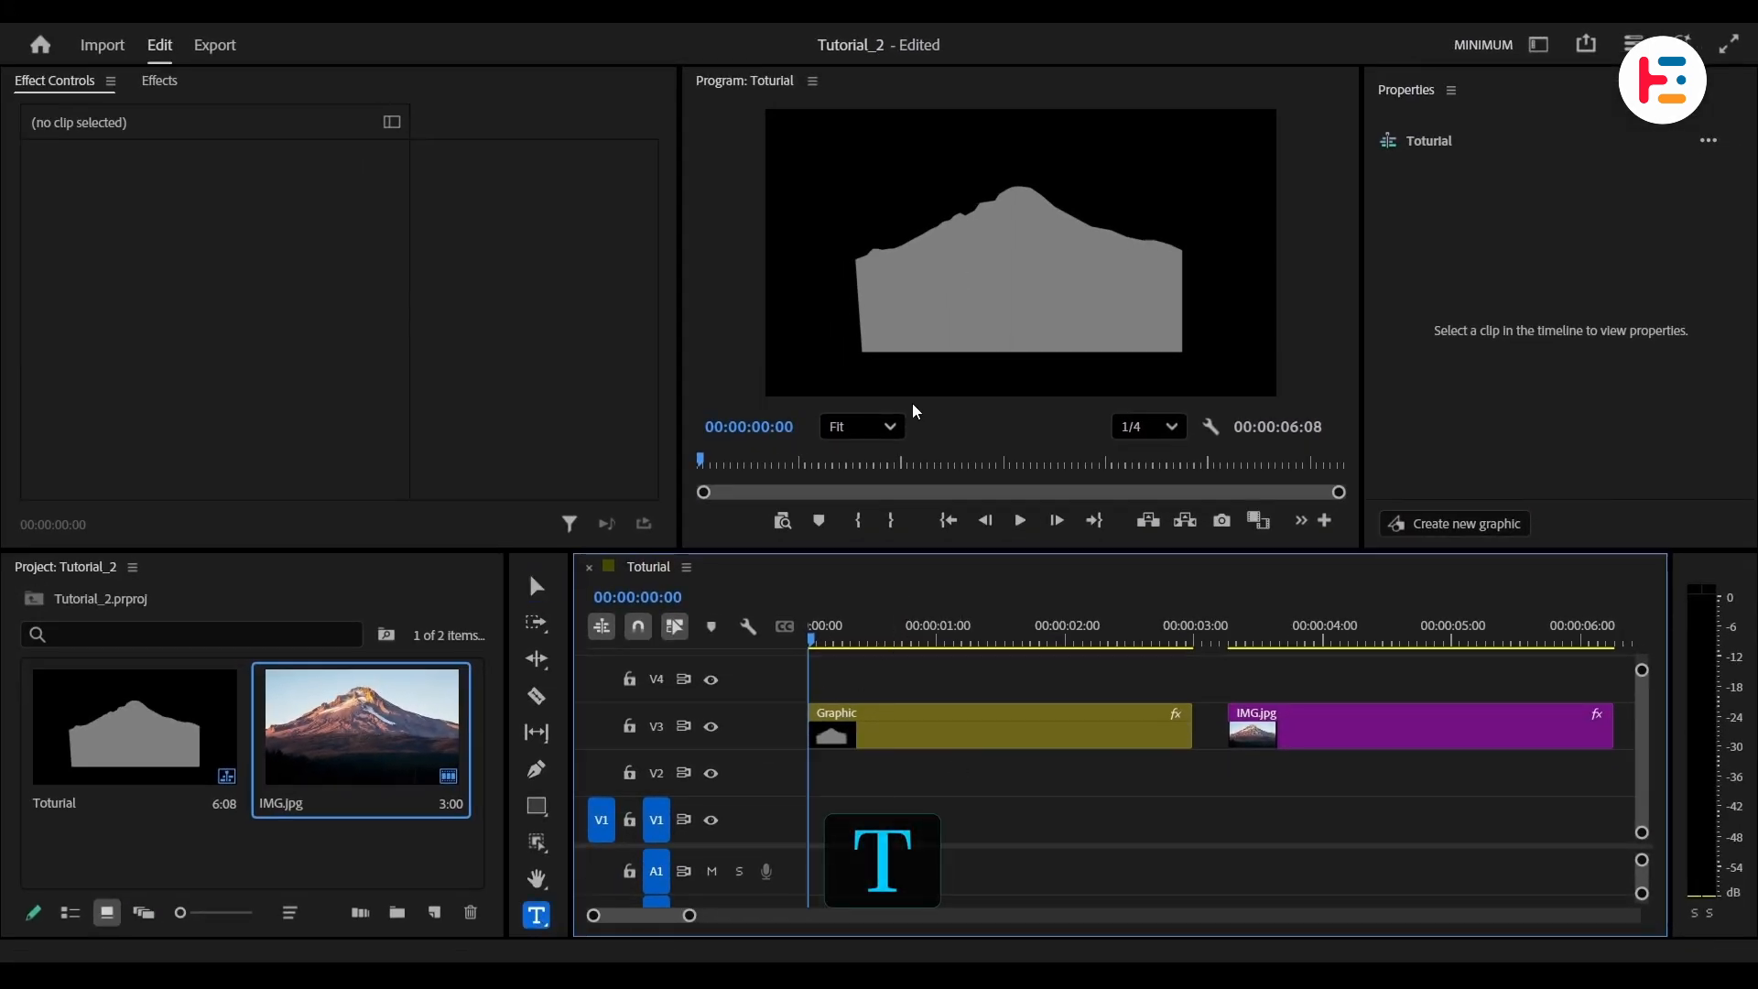
scroll(856, 193, "down", 2)
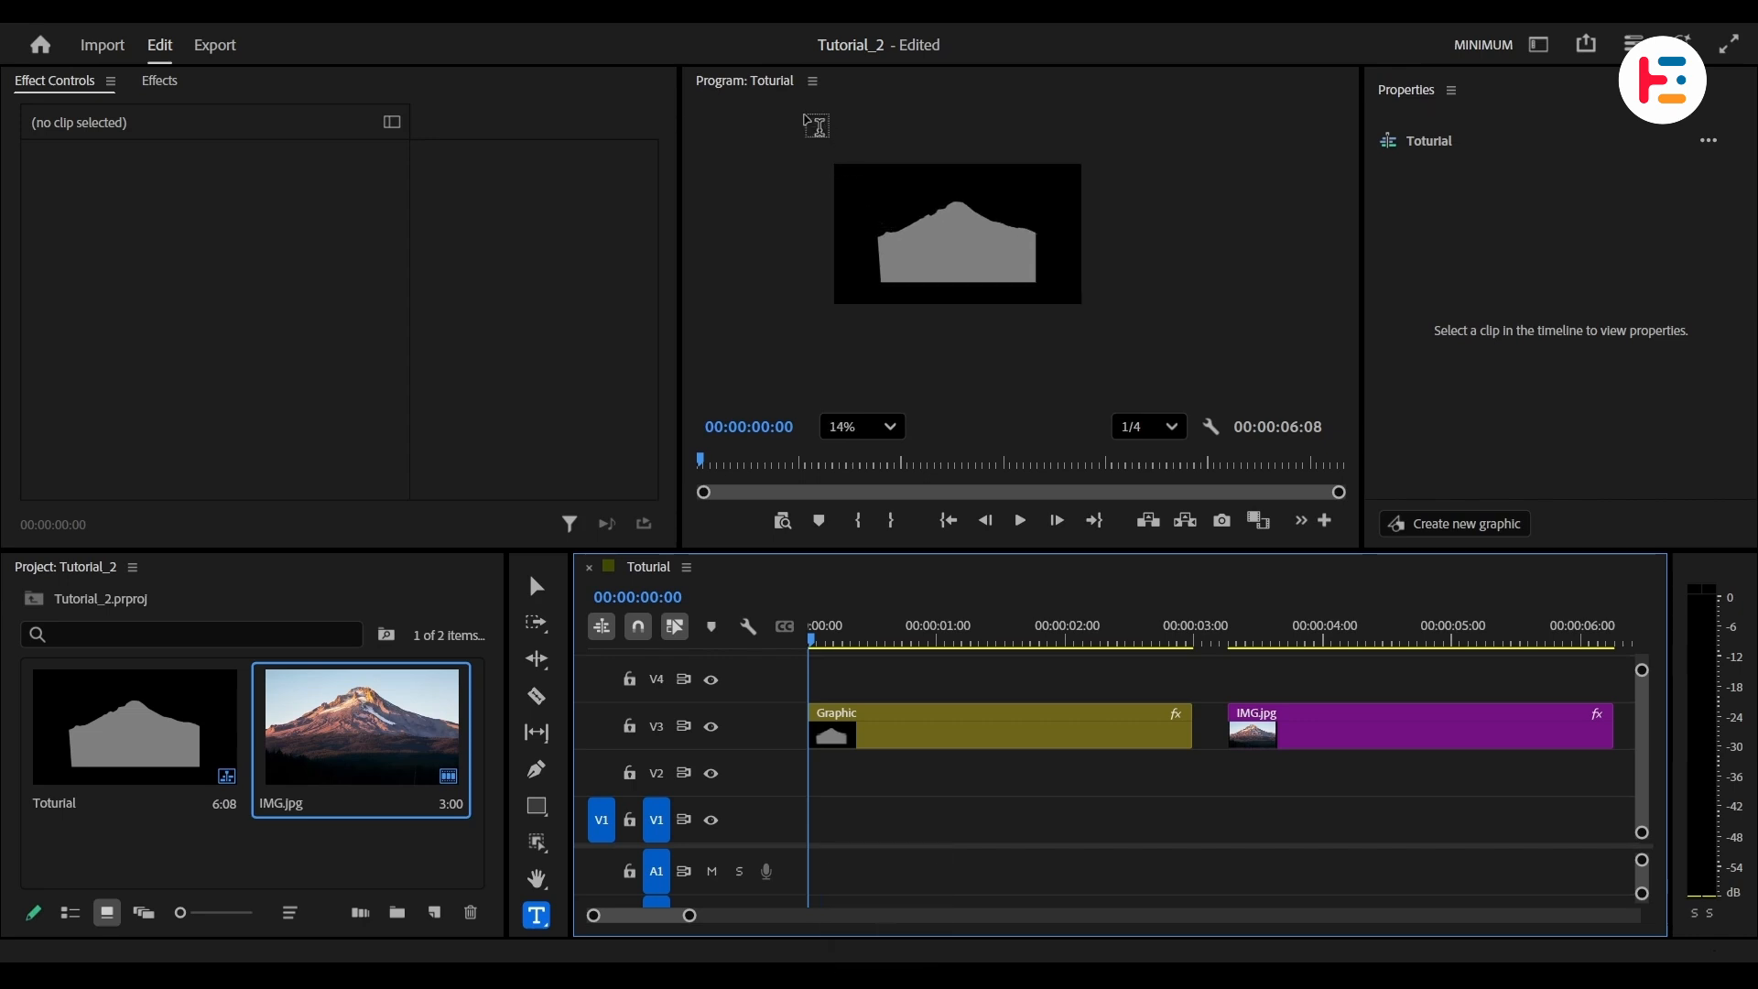
left_click_drag(804, 116, 925, 320)
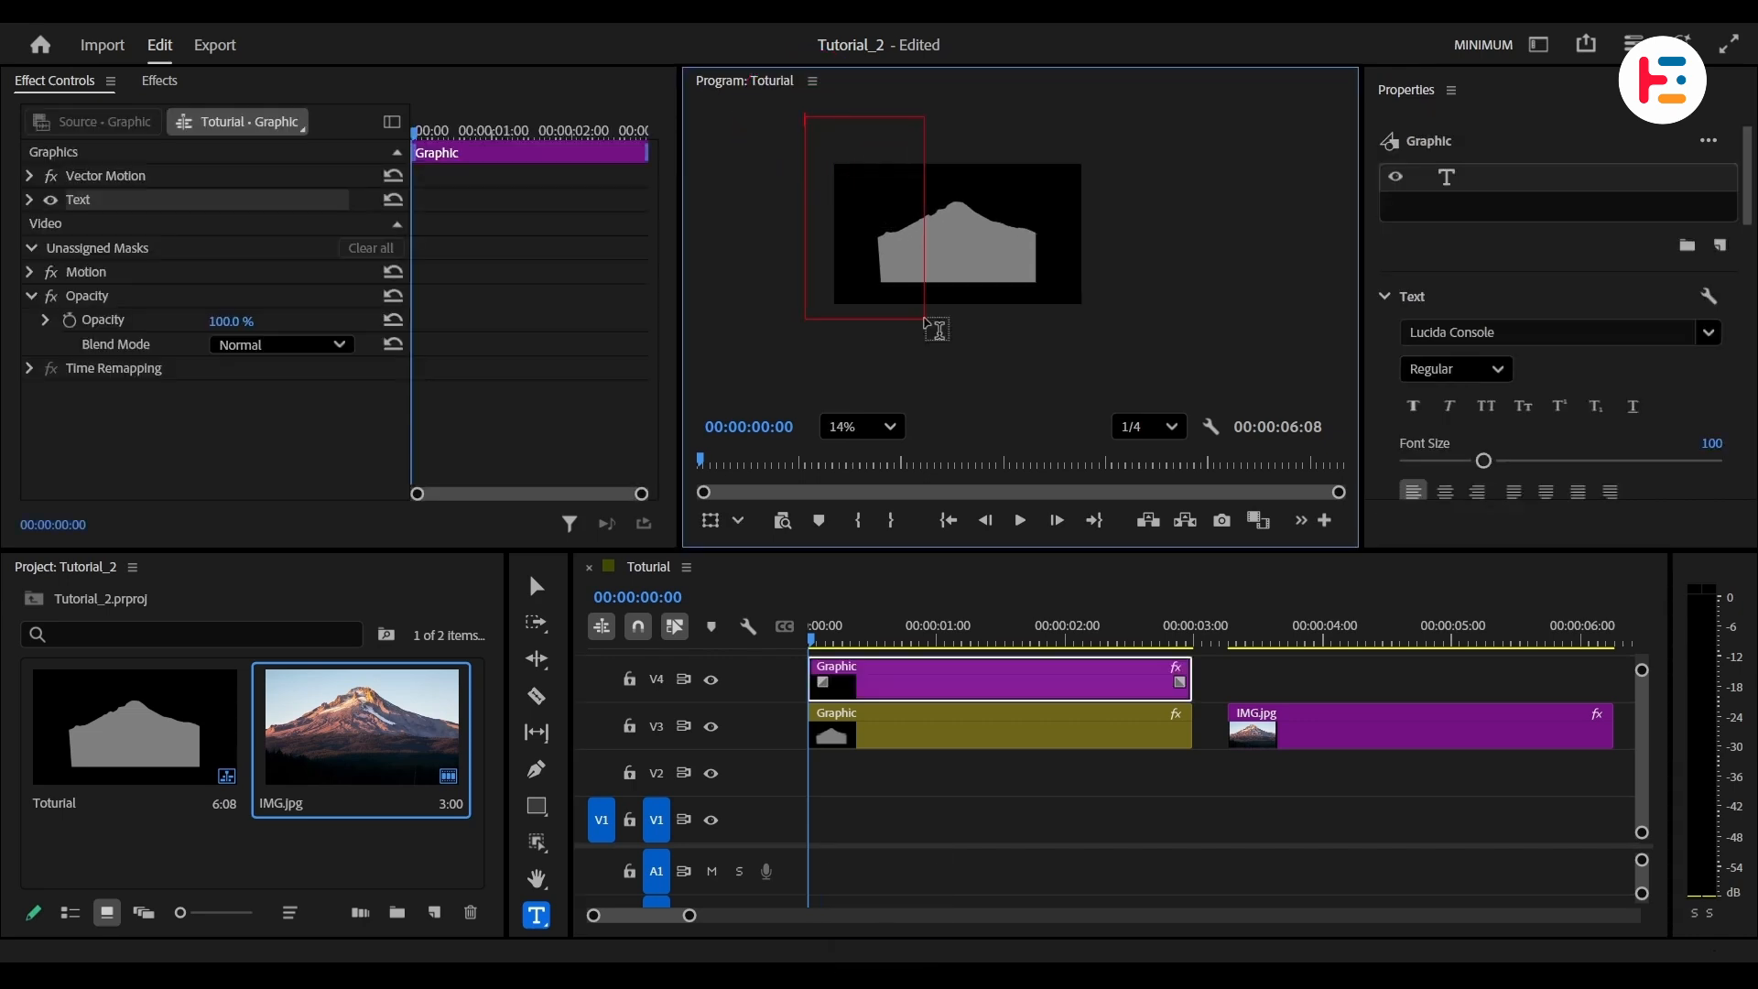
- Copy the entire text of SCRIPT.html from the text editor and return to the video project
key("alt+Tab")
key("ctrl+End")
key("ctrl+a")
key("ctrl+c")
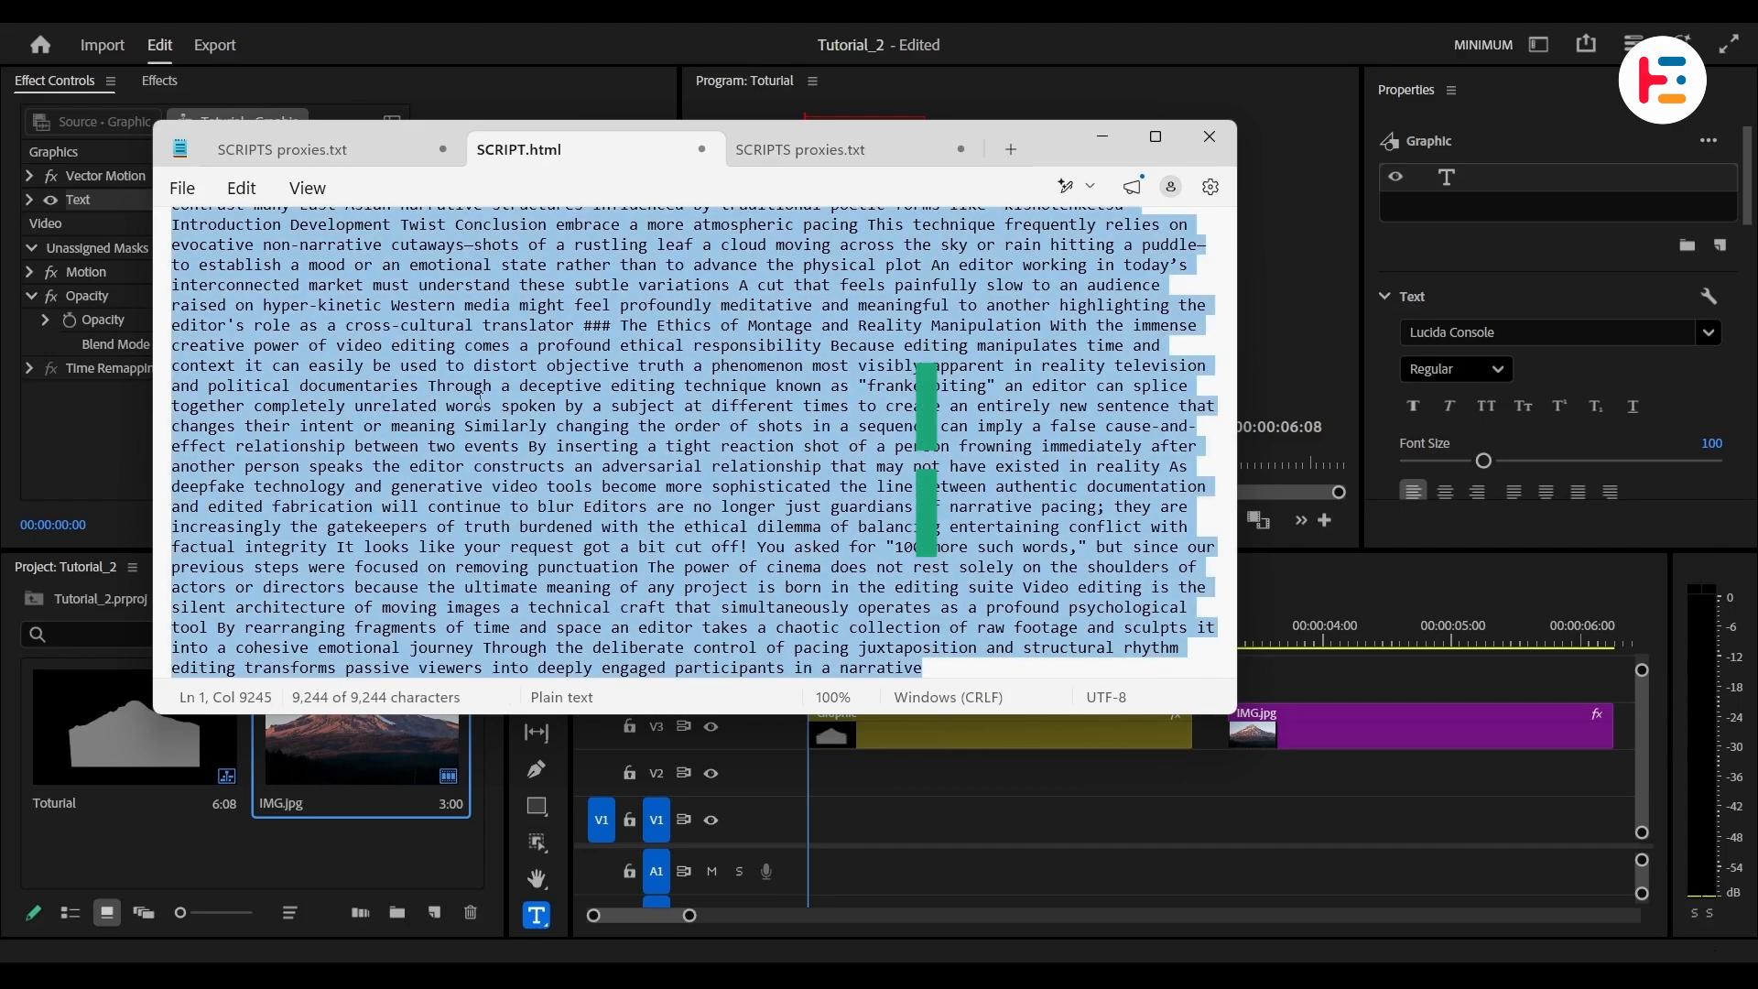
key("alt+Tab")
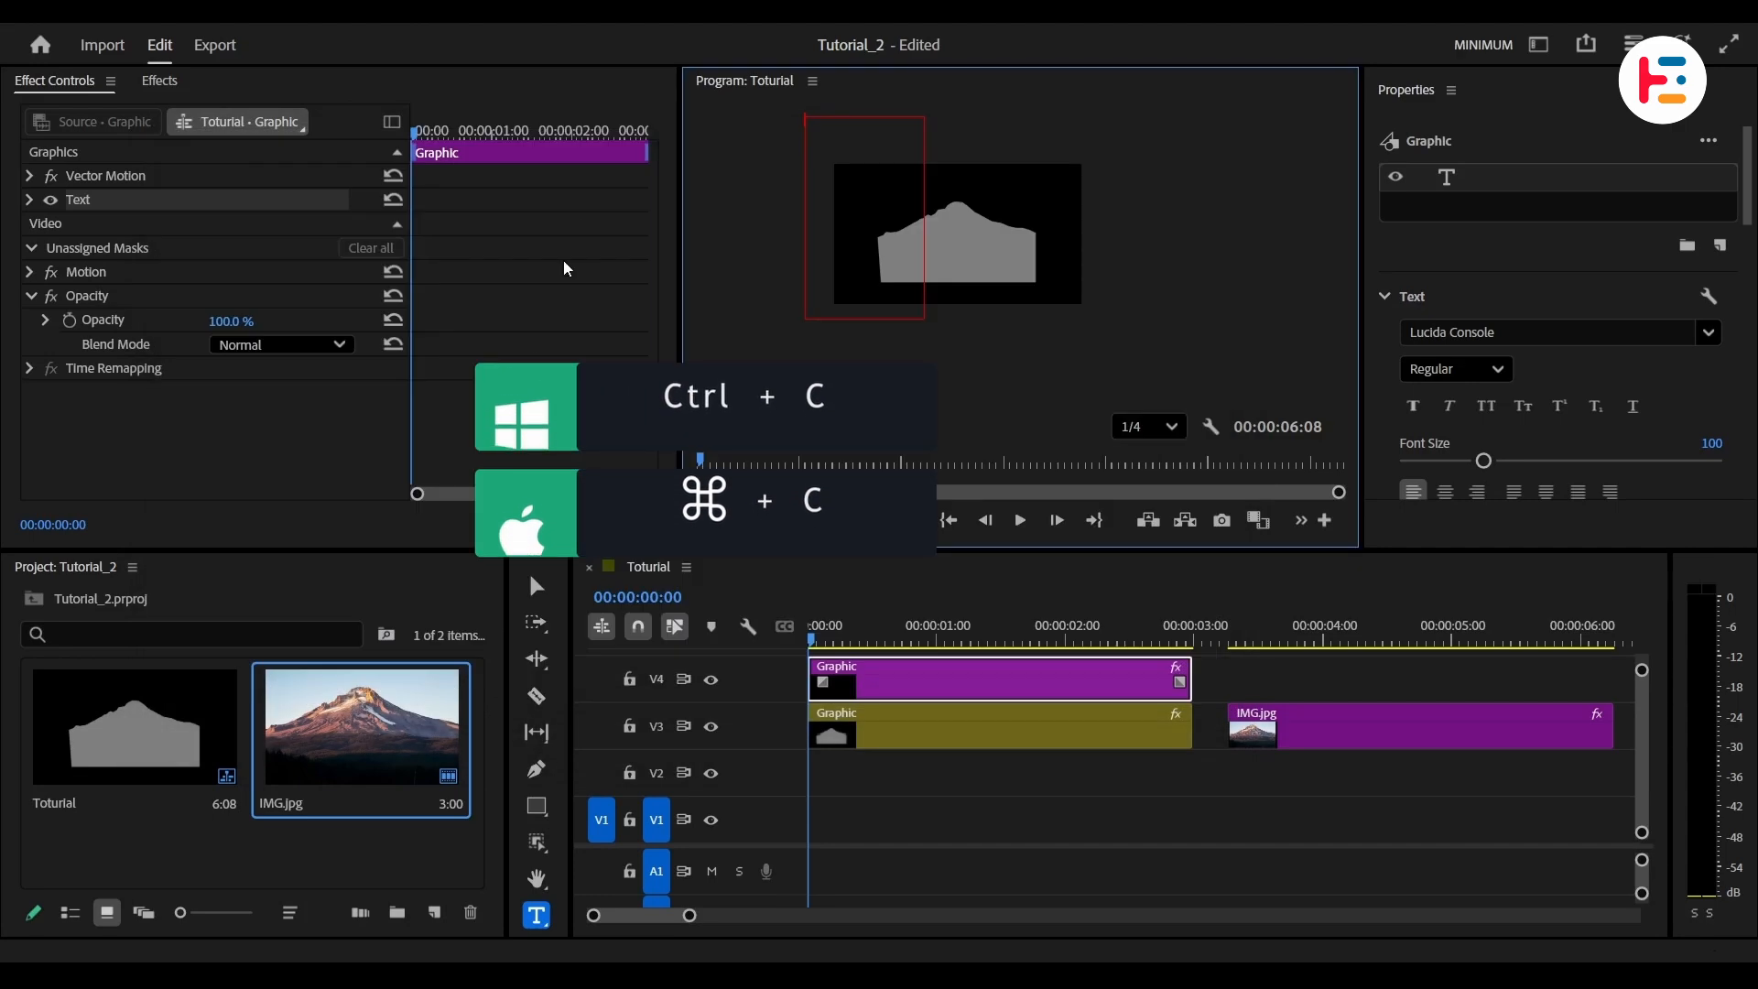
- Paste the copied script into the text box and select the whole script in the text editor again
key("ctrl+v")
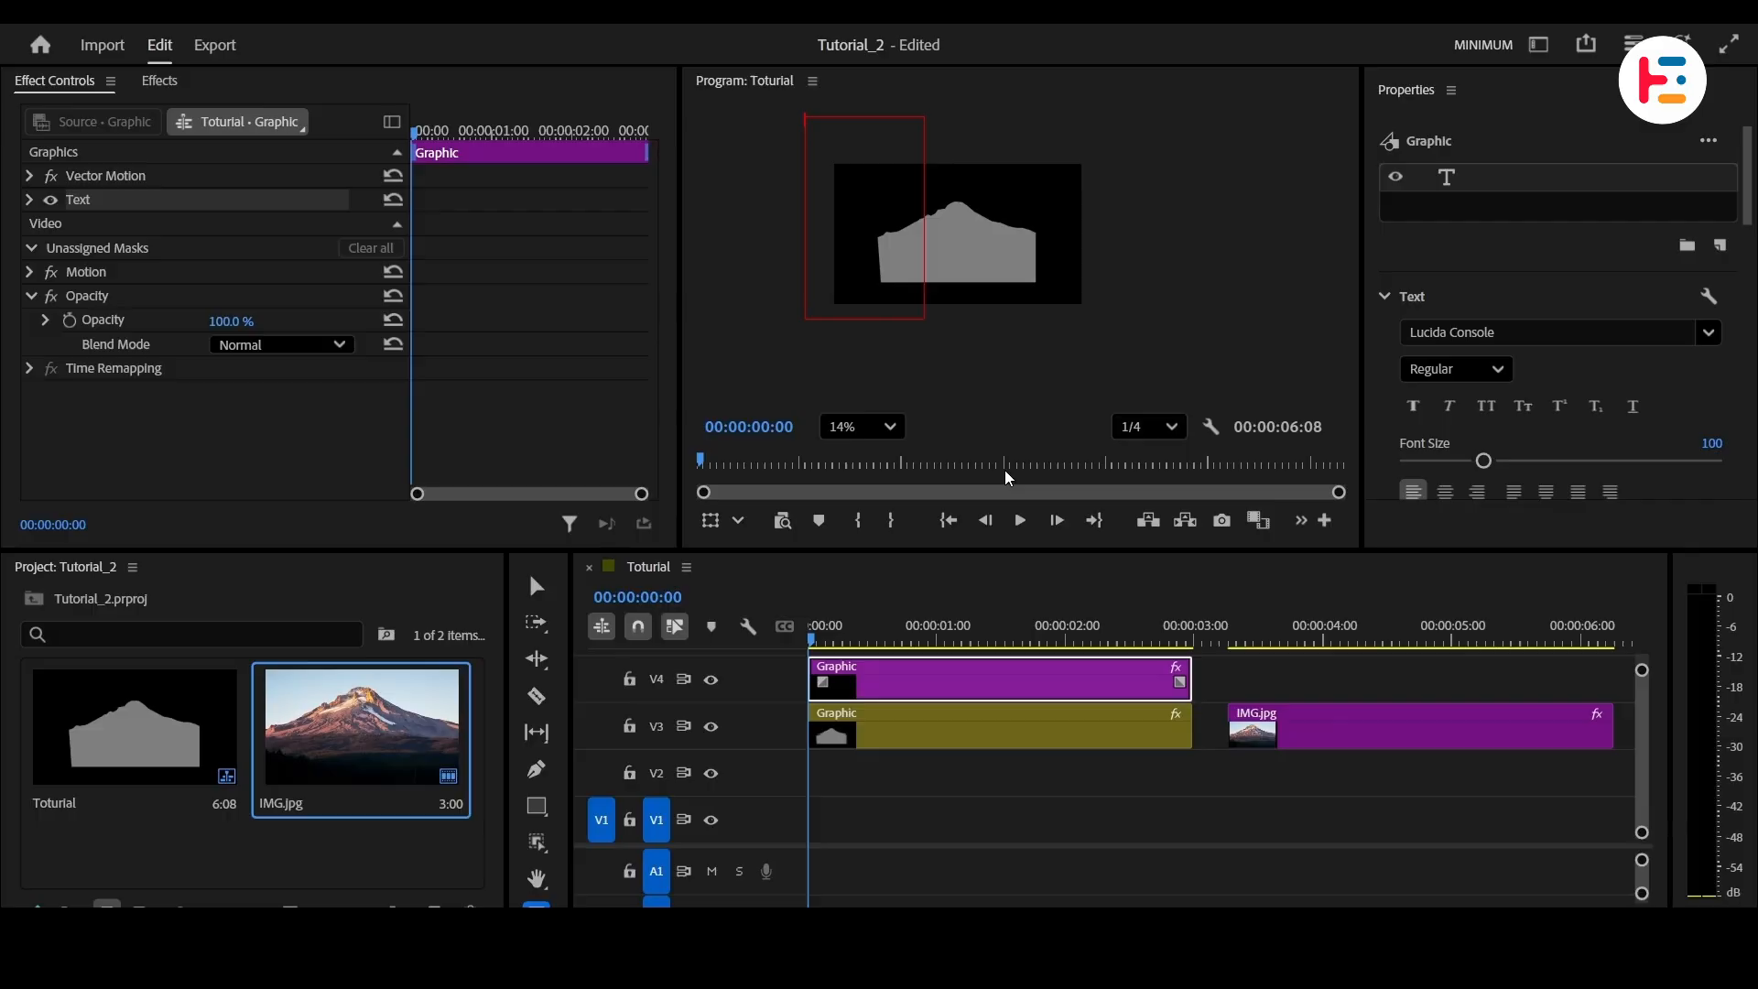
key("alt+Tab")
scroll(480, 400, "down", 10)
key("ctrl+a")
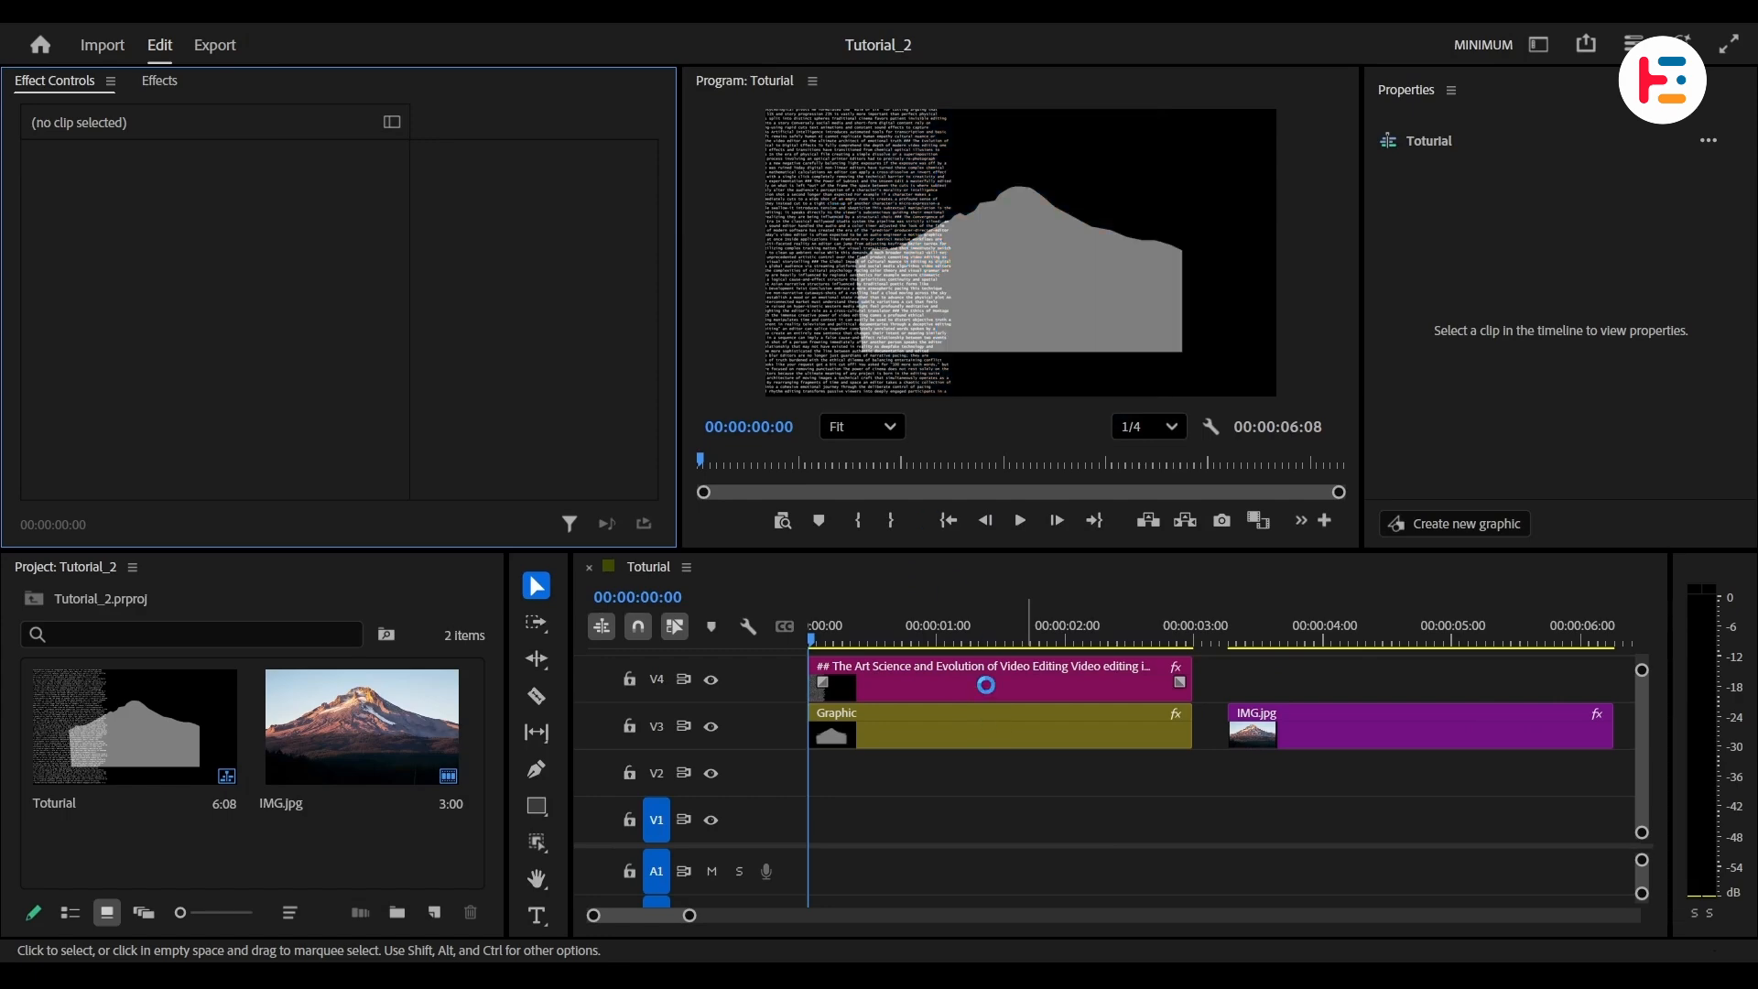
- Delete the script text clip from track V4
left_click(985, 682)
key("Delete")
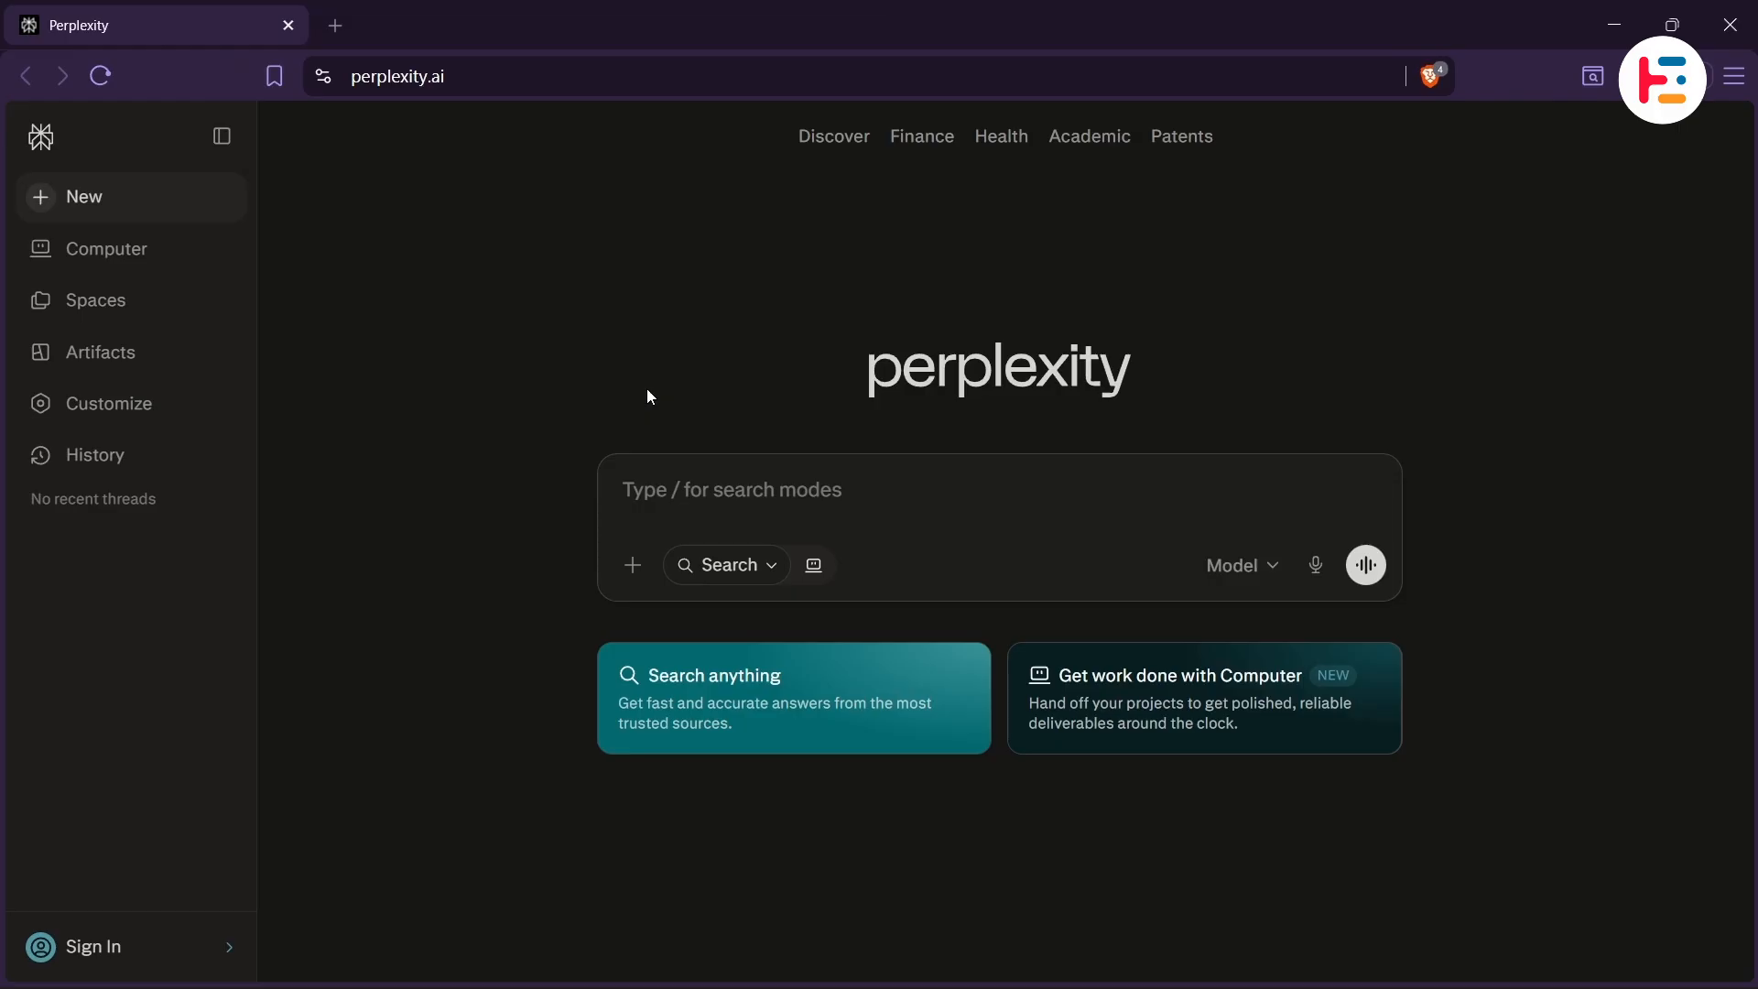
- Switch to the web browser and open photopea.com
key("ctrl+l")
type("photopea.c")
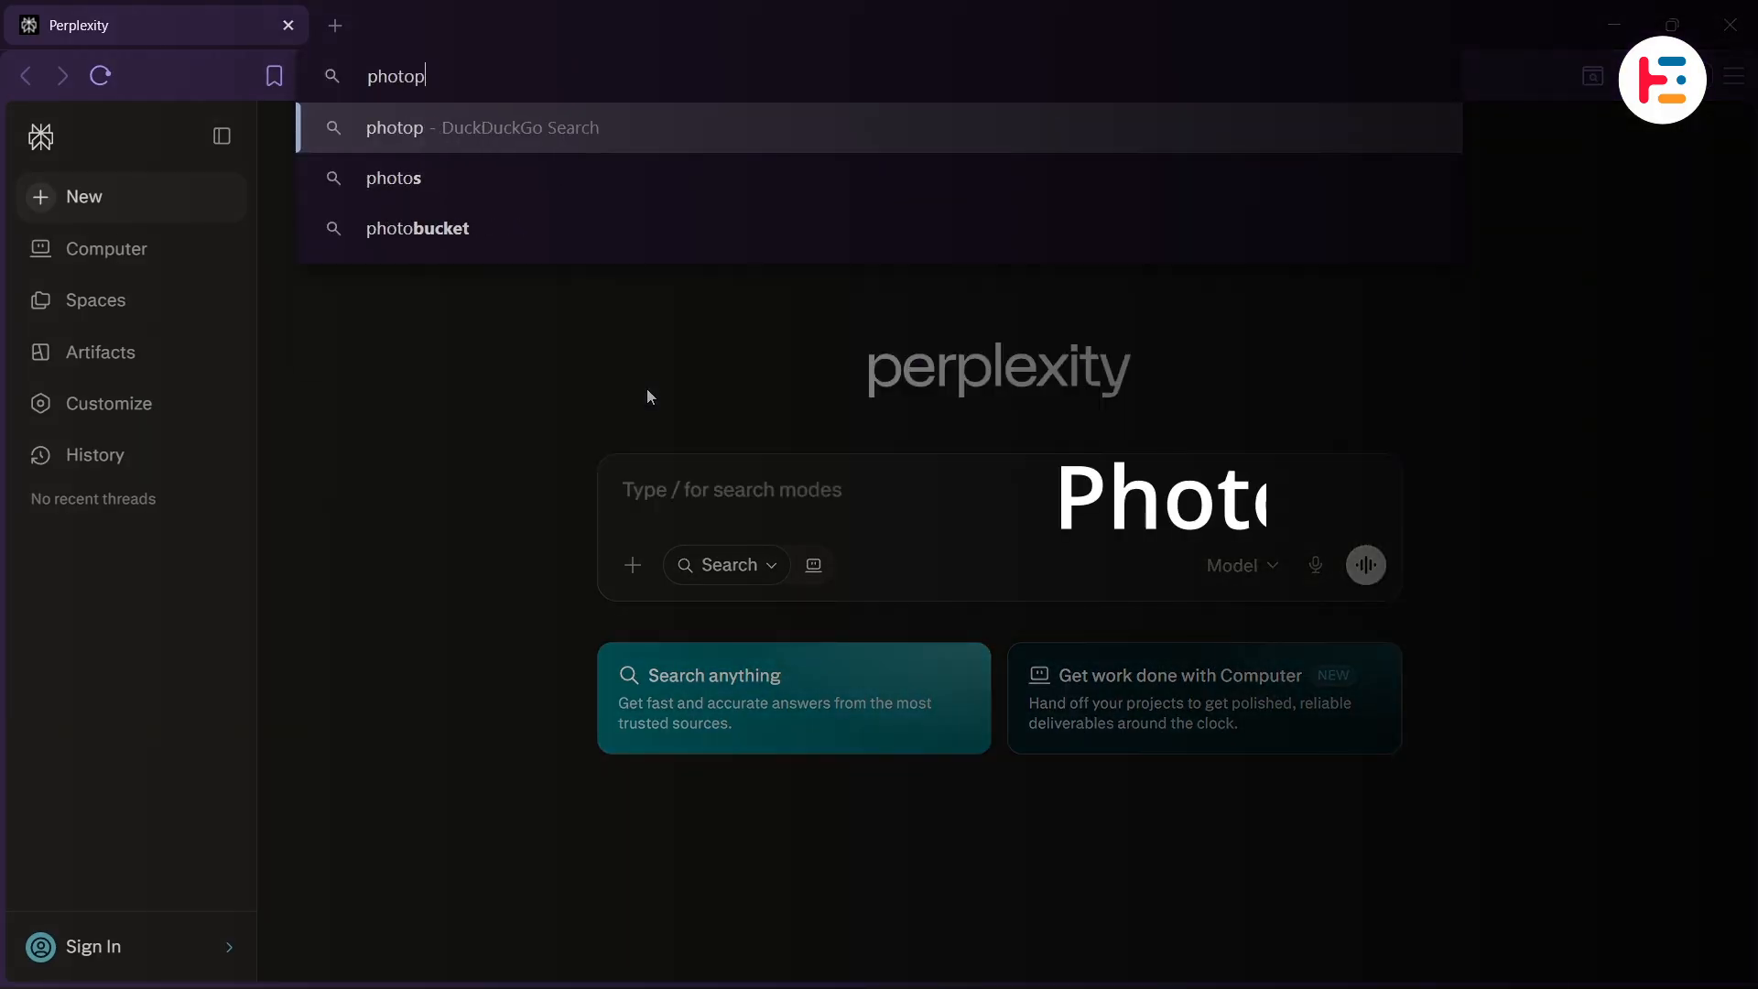
type("om")
key("Return")
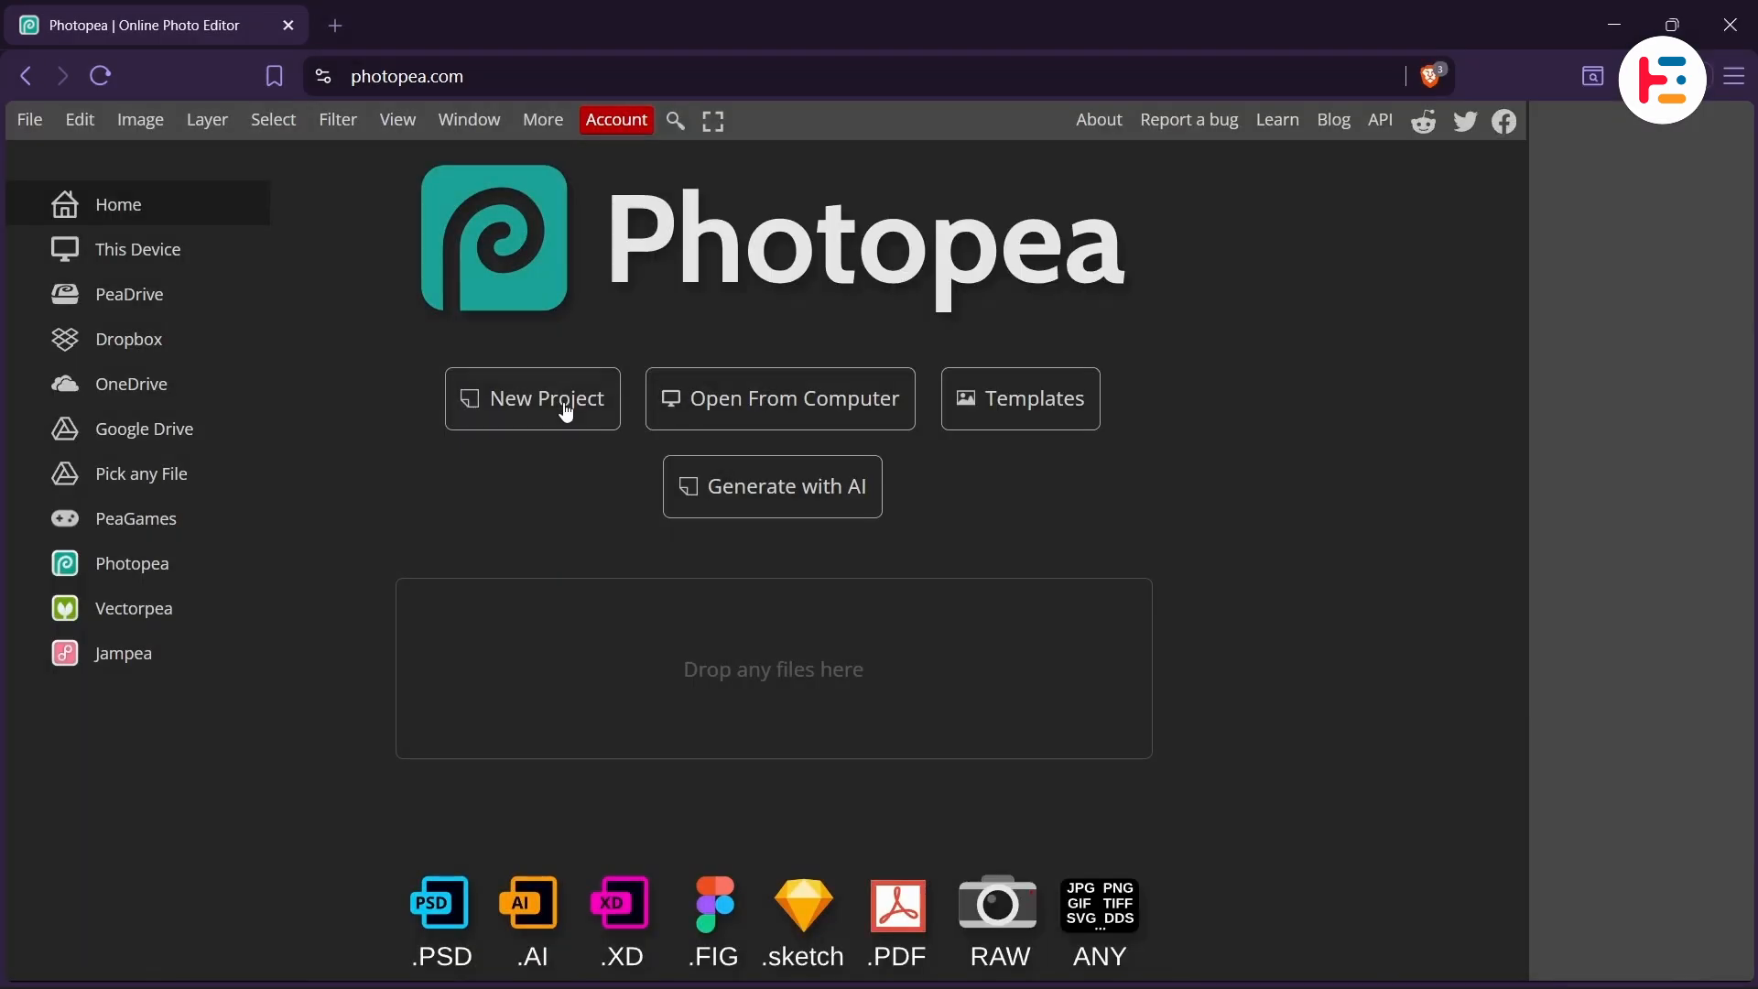
- Create a new project from the Full HD 1920 x 1080 px screen preset
left_click(530, 404)
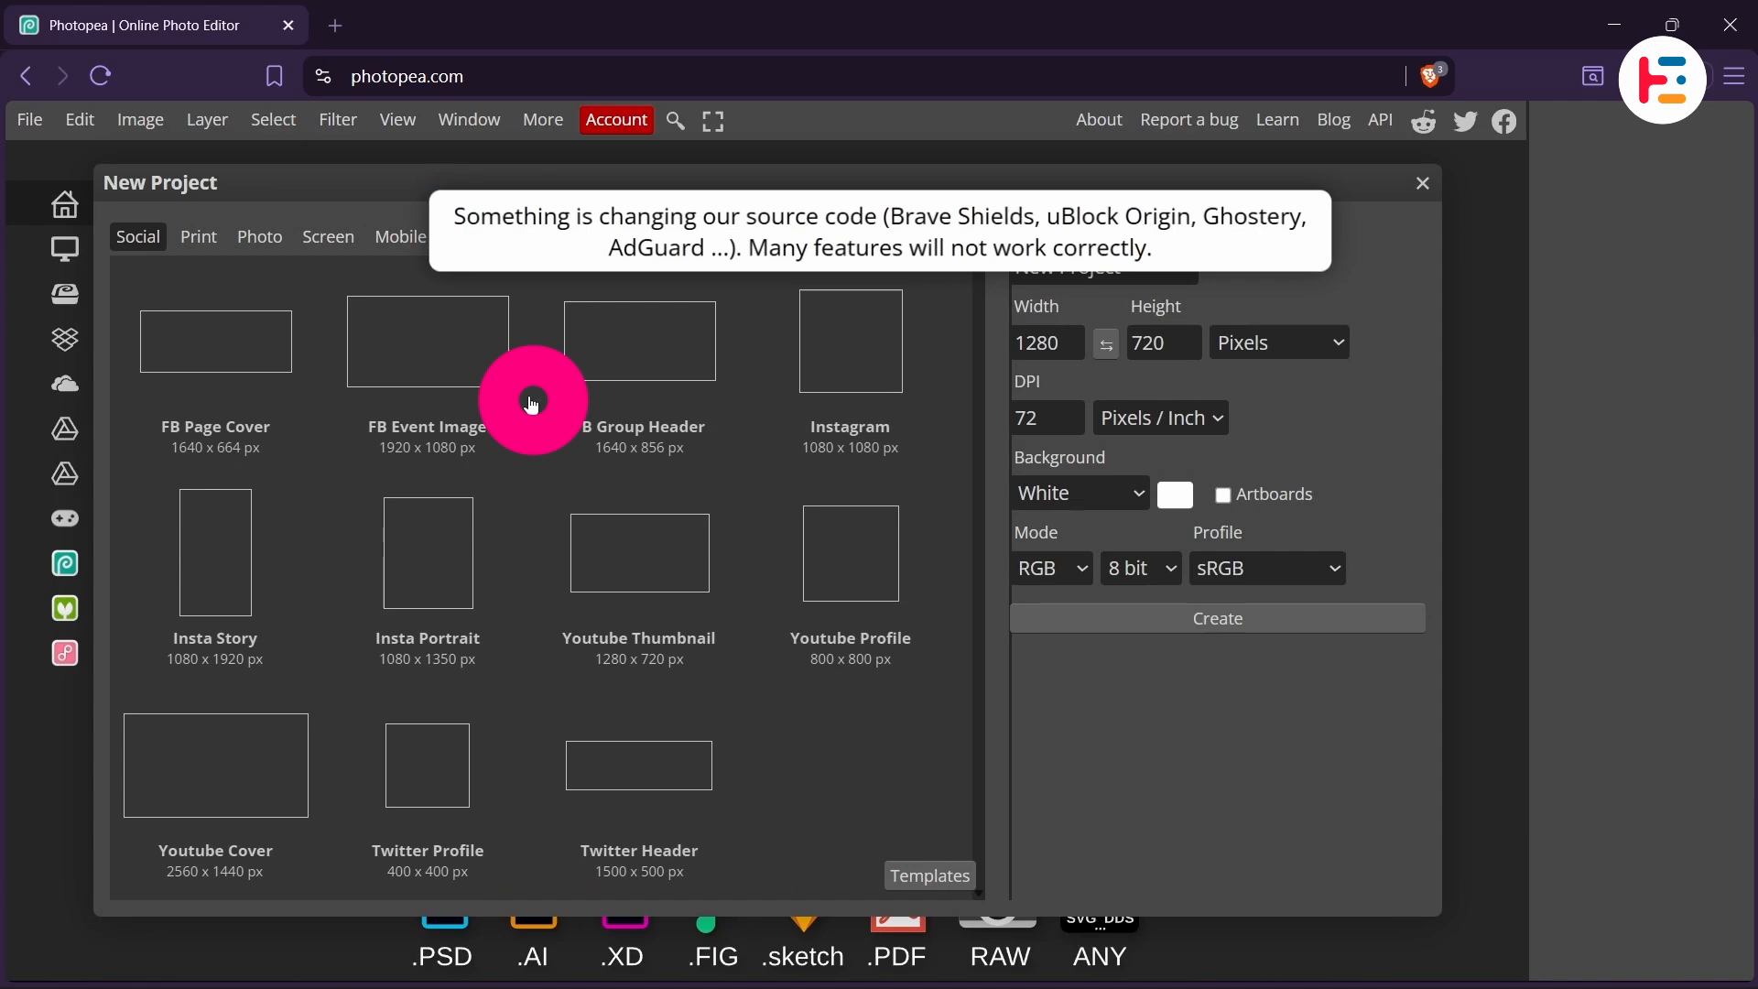
left_click(328, 236)
left_click(445, 599)
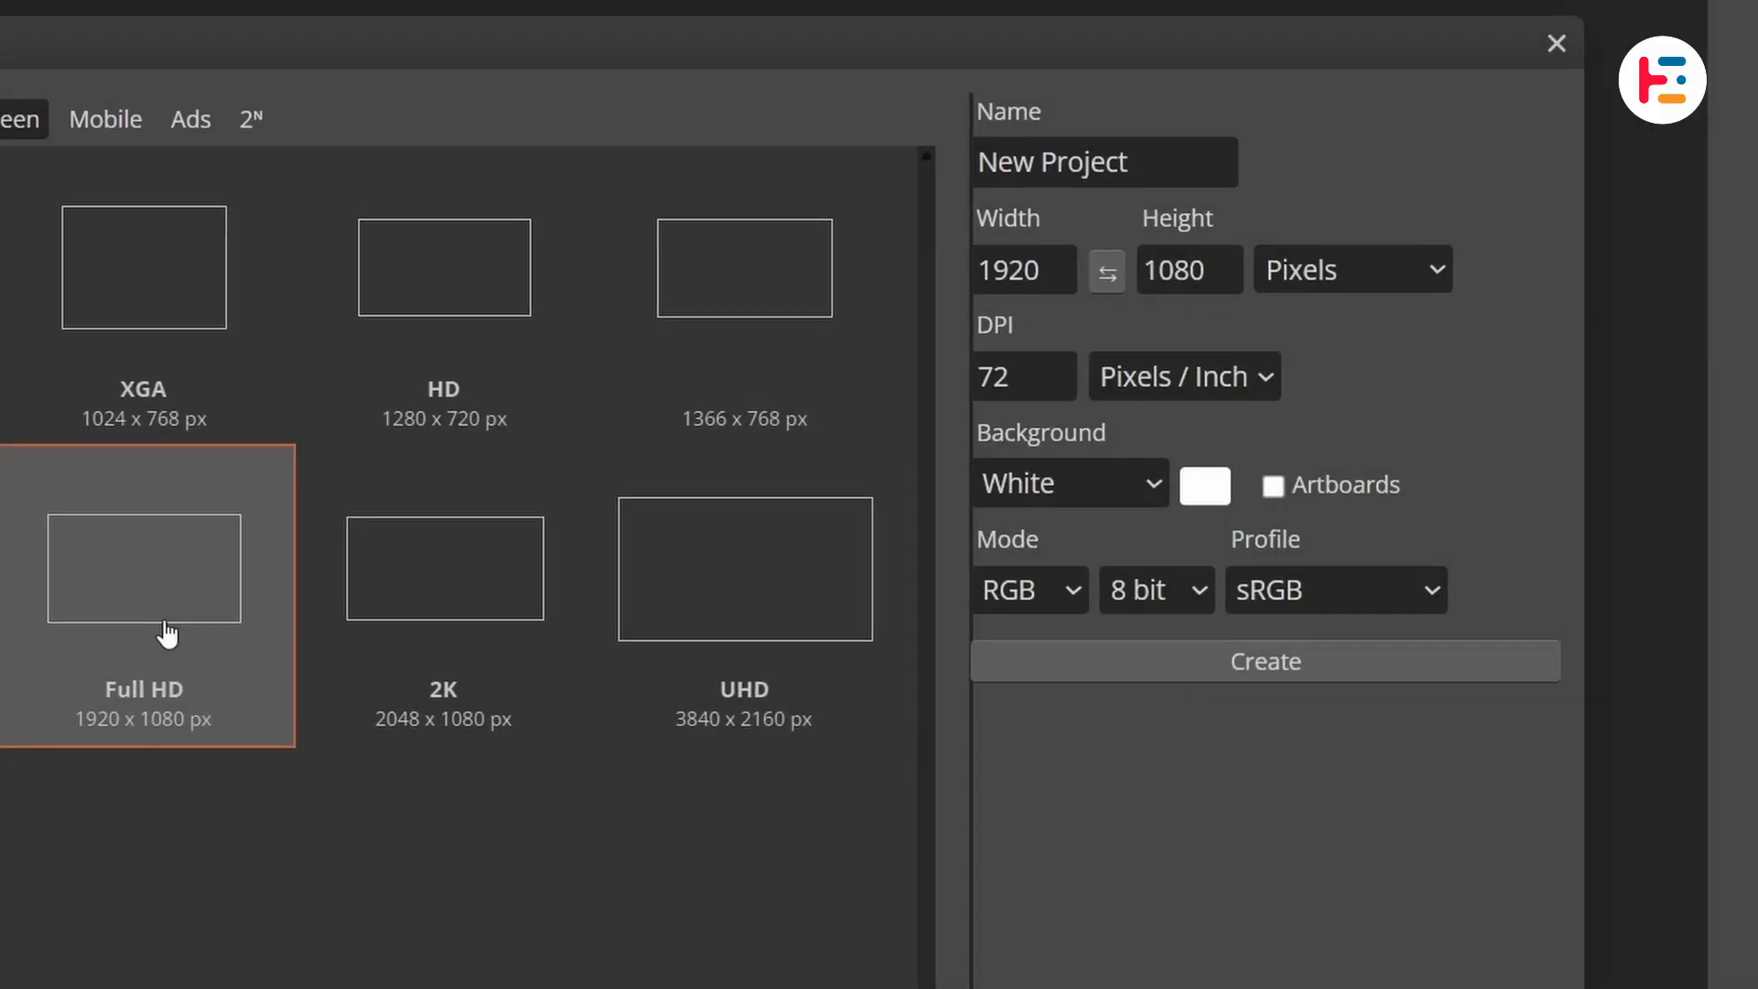
double_click(164, 624)
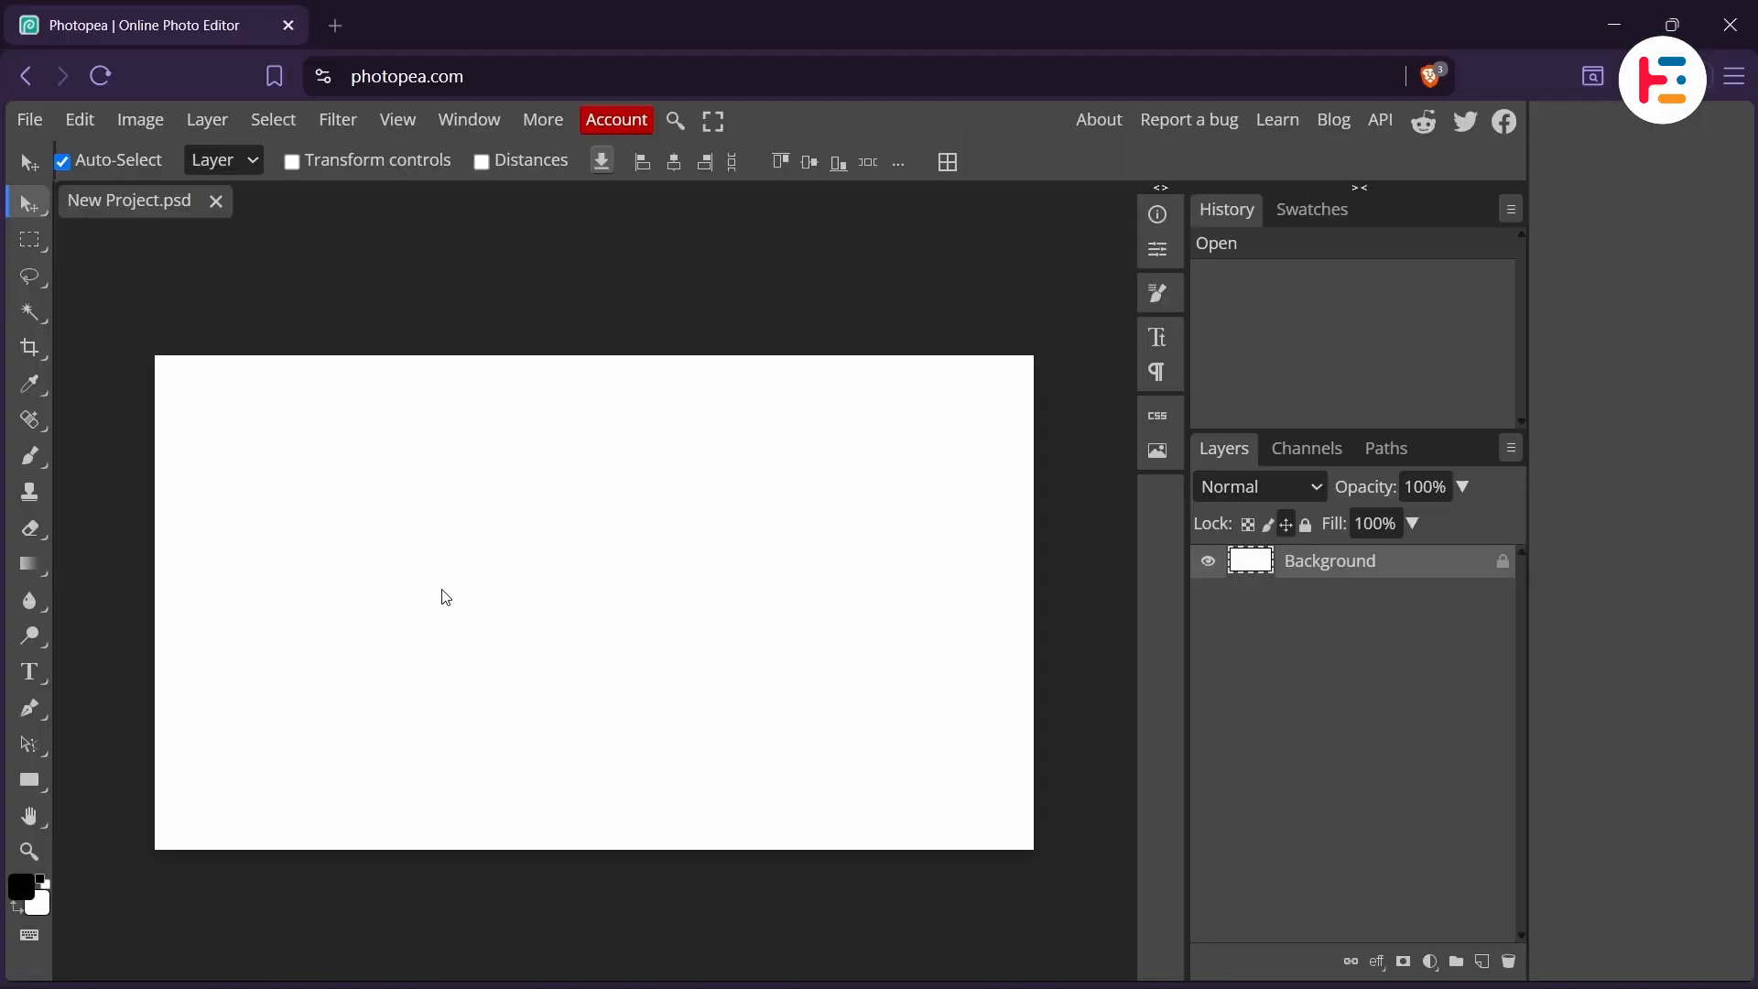
- Draw a tall text box over the canvas's left part, extending above and below it, and paste the script into it
left_click(38, 691)
left_click(131, 686)
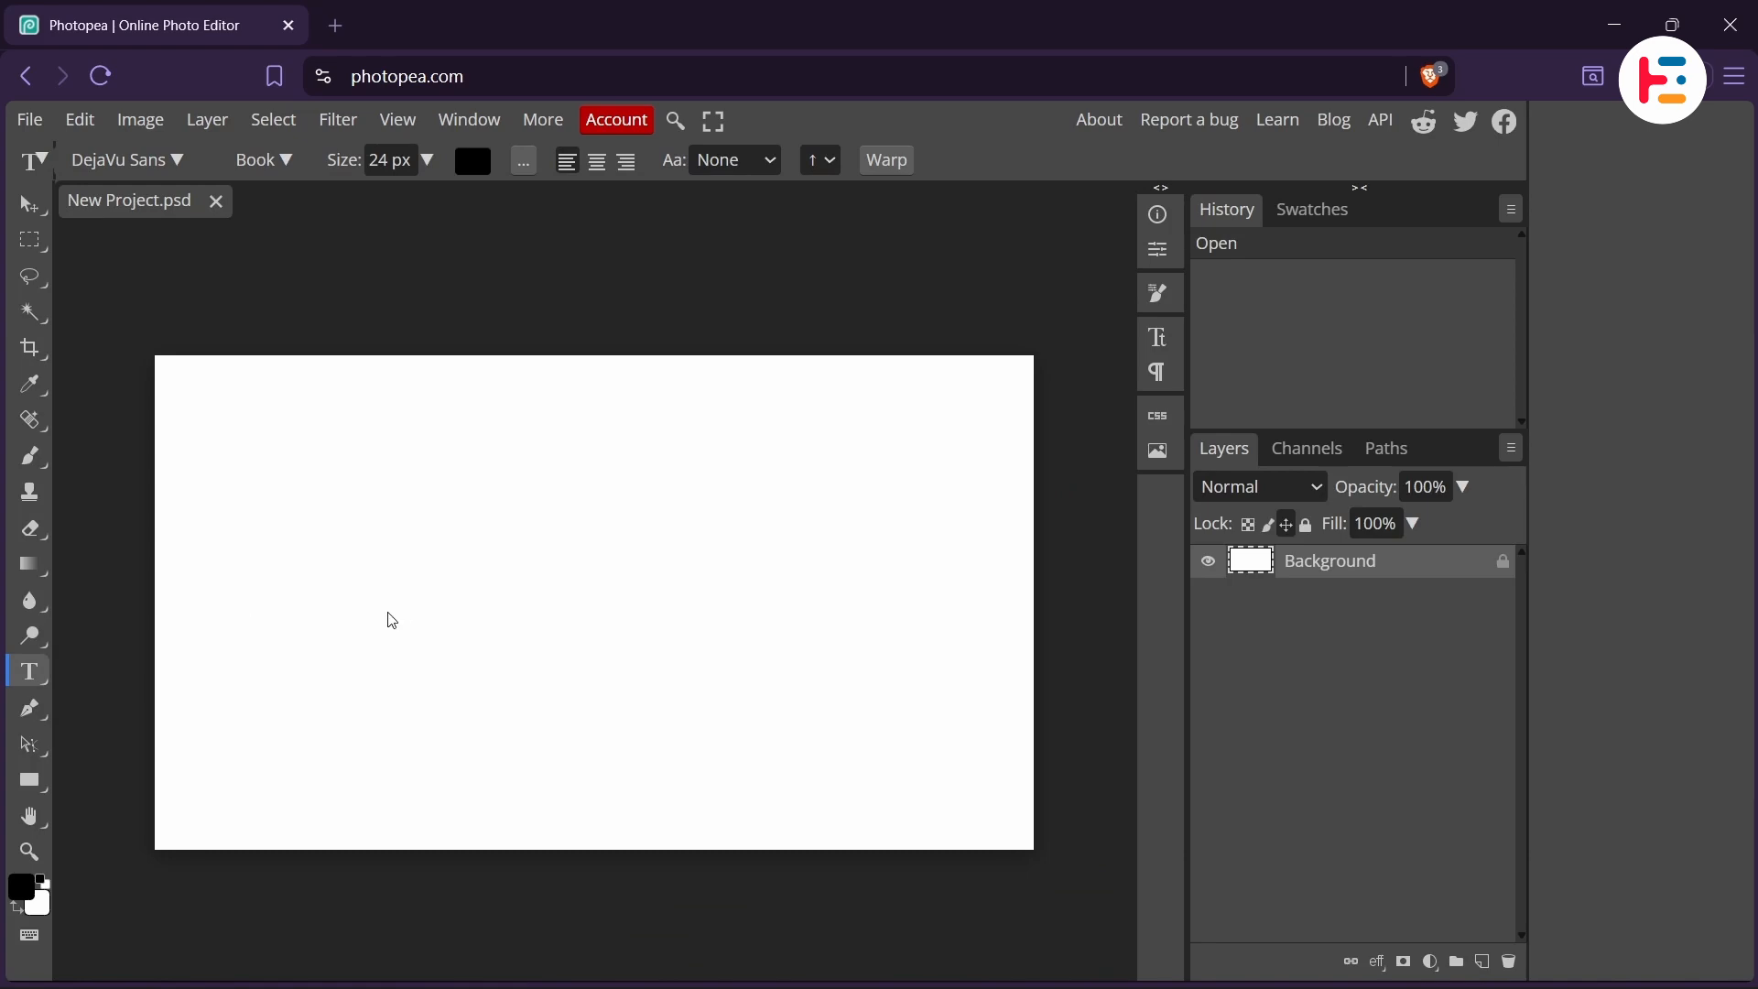
scroll(388, 617, "down", 3)
left_click_drag(219, 255, 472, 712)
key("ctrl+v")
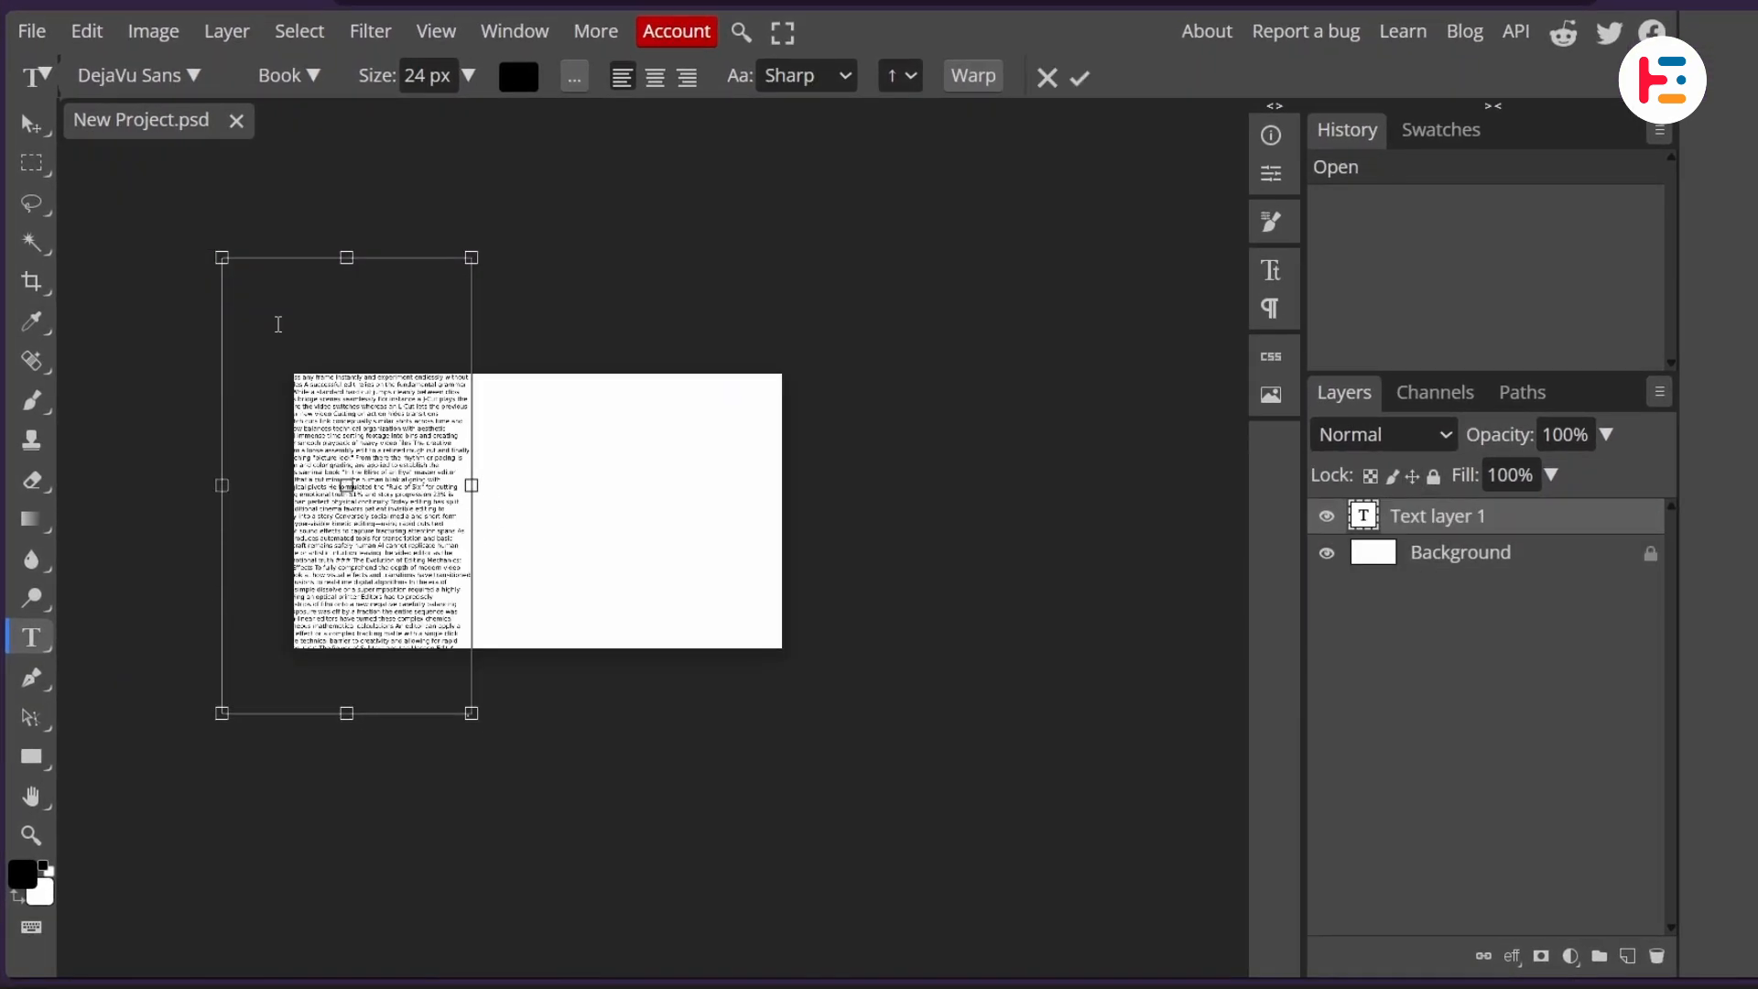
- Set the font size of all the pasted text to 14 px and commit the text
key("ctrl+a")
left_click(447, 77)
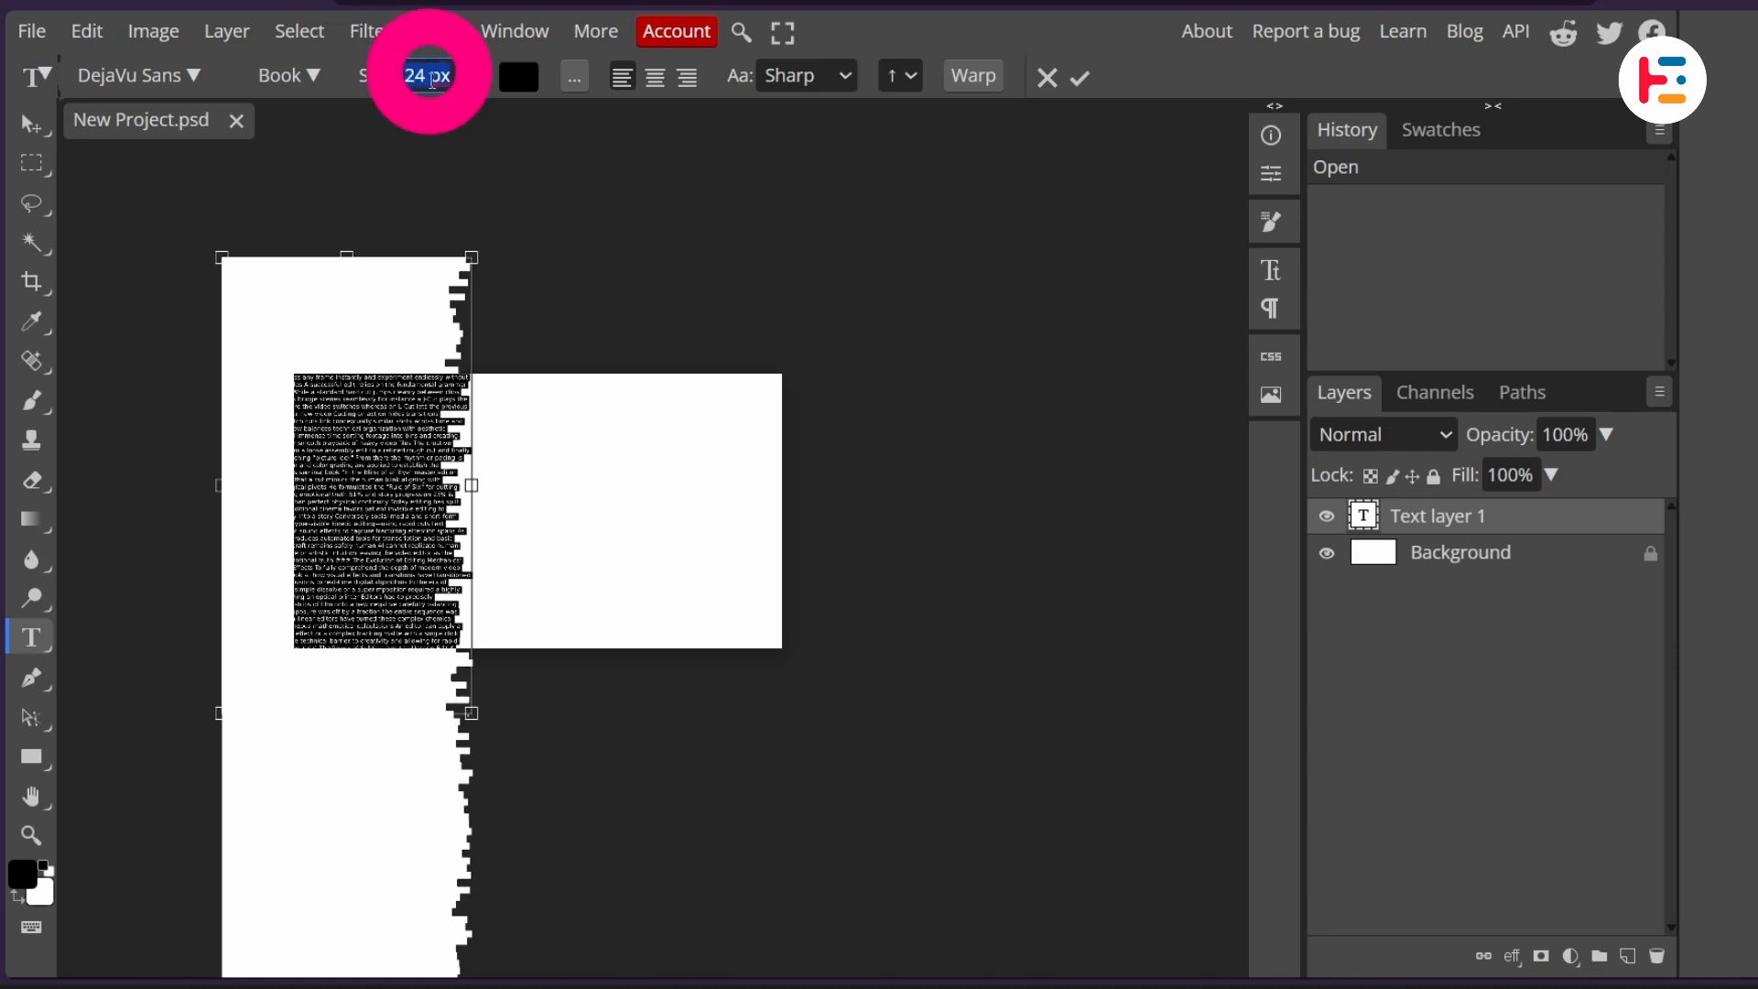
type("14")
left_click(1081, 77)
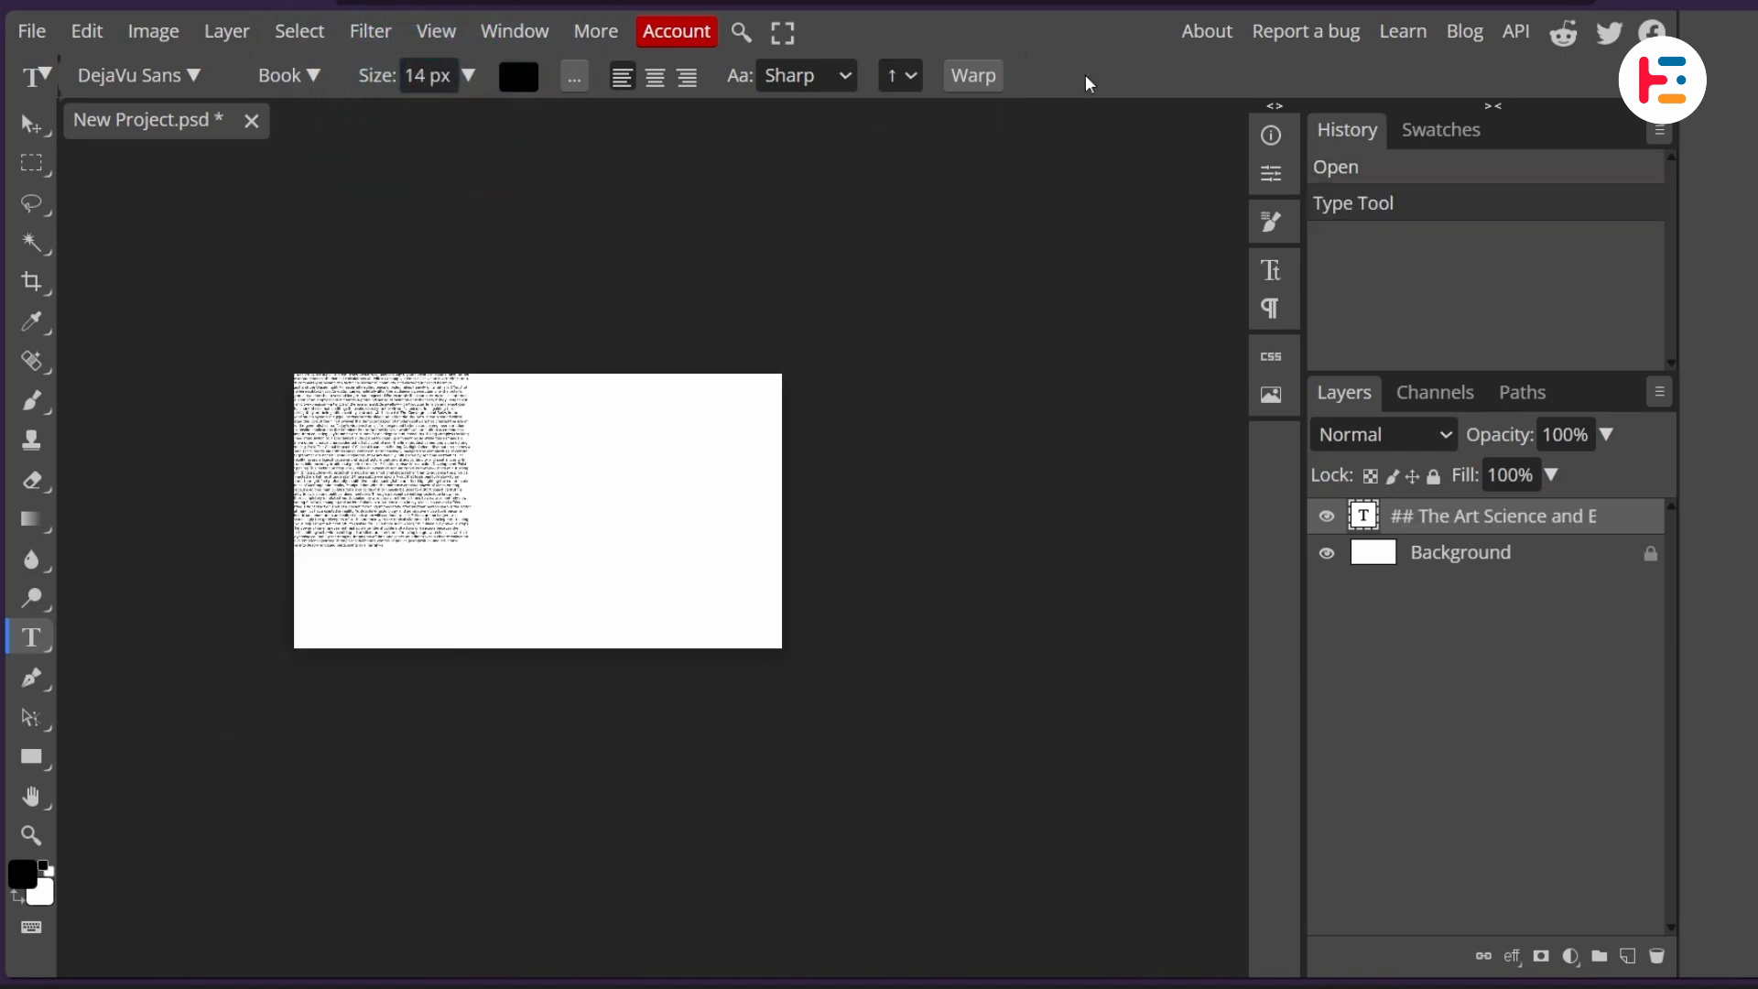
- Enable transform controls for the Move tool and move the text block to the middle of the canvas
key("v")
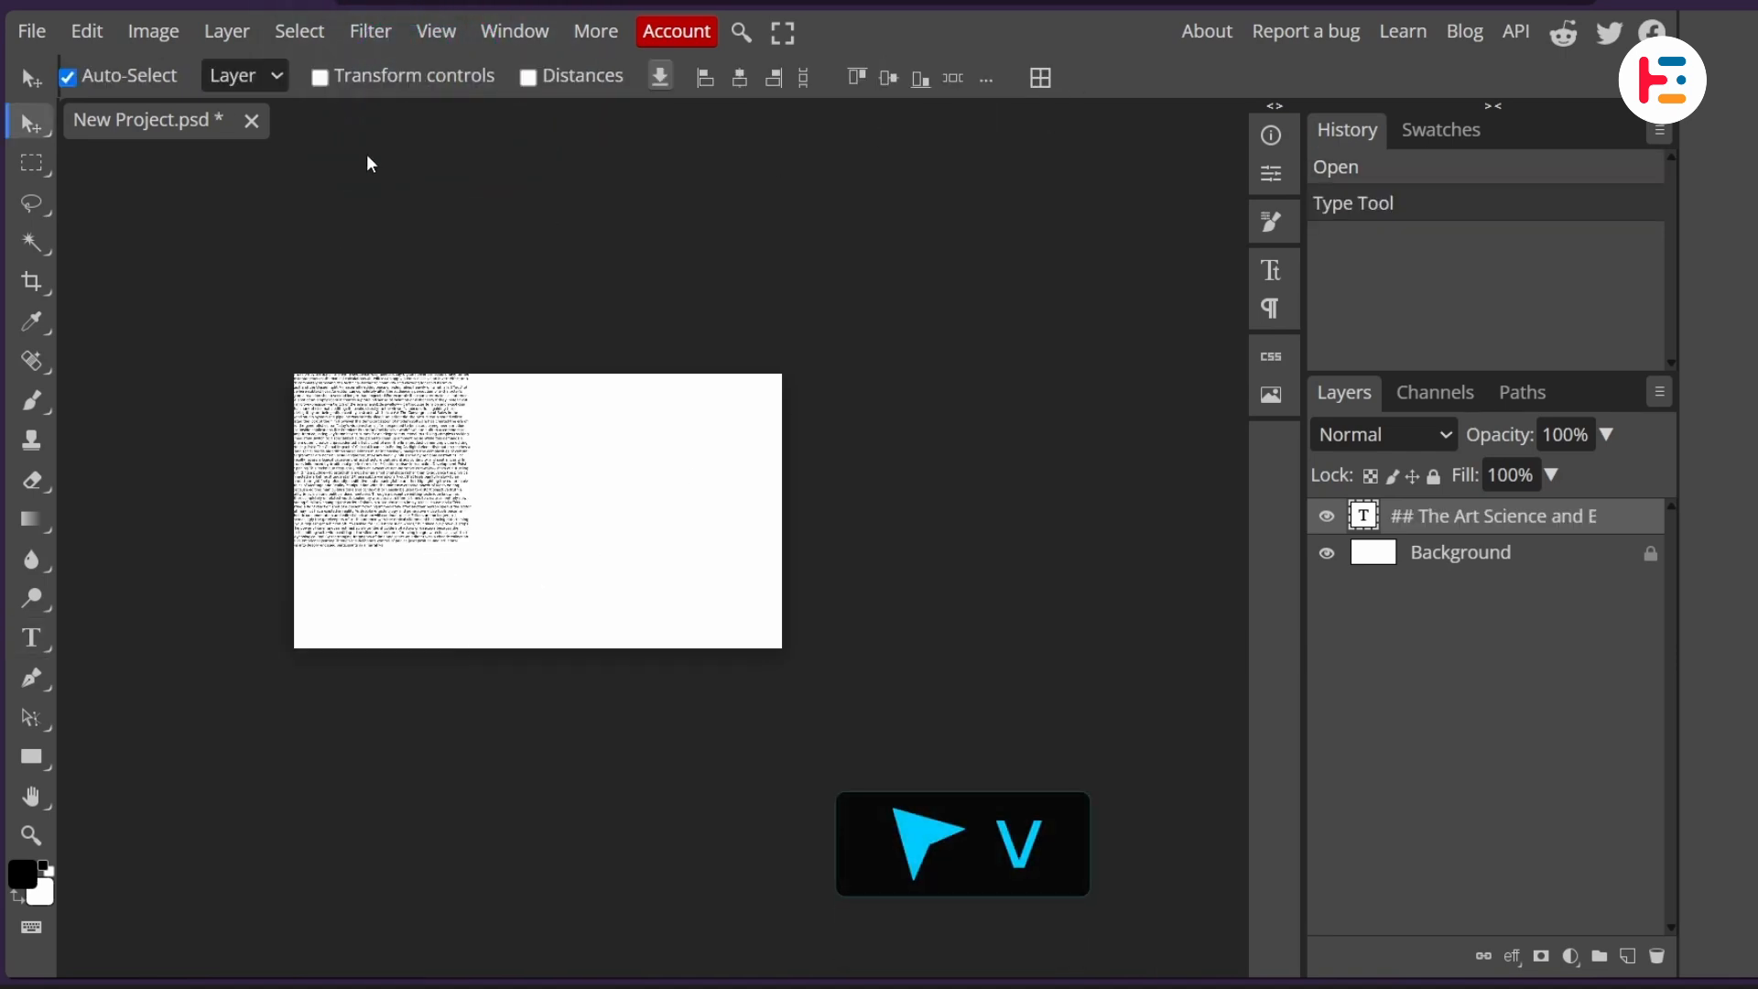
left_click(320, 77)
left_click_drag(349, 463, 607, 444)
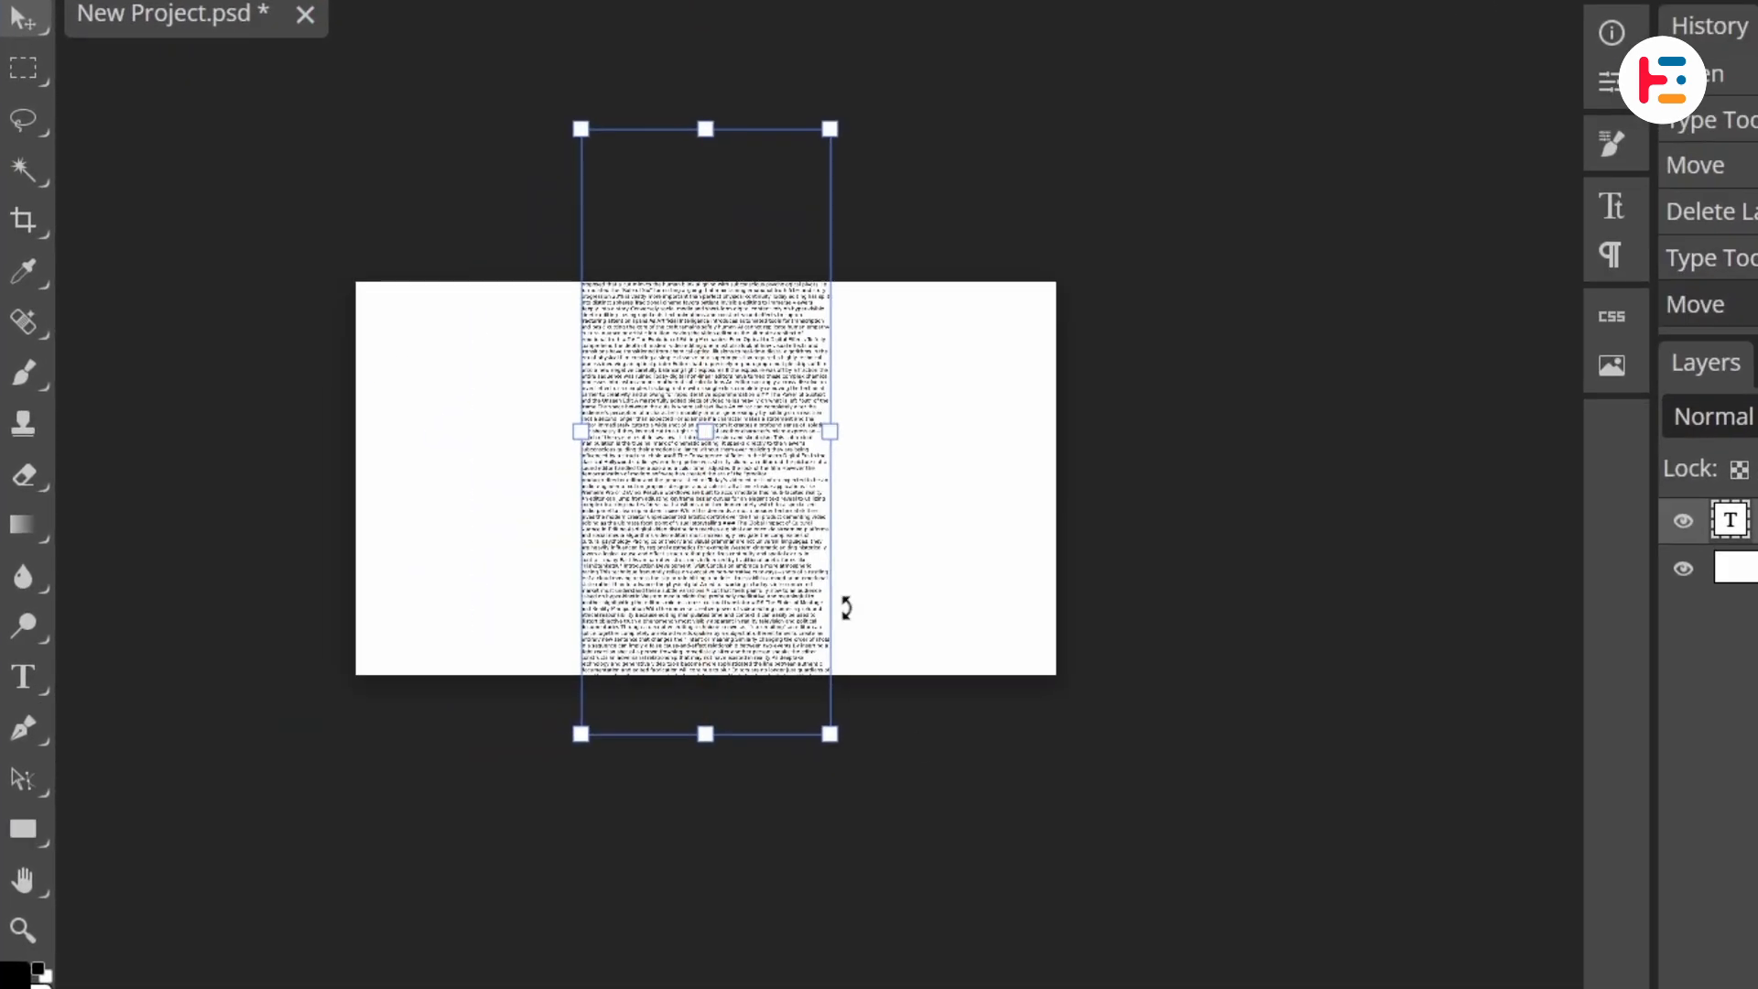
- Rotate the text block 90 degrees clockwise, centre it on the canvas and apply the transform
left_click_drag(861, 777, 434, 536)
scroll(719, 463, "up", 1)
left_click_drag(803, 444, 807, 497)
key("Return")
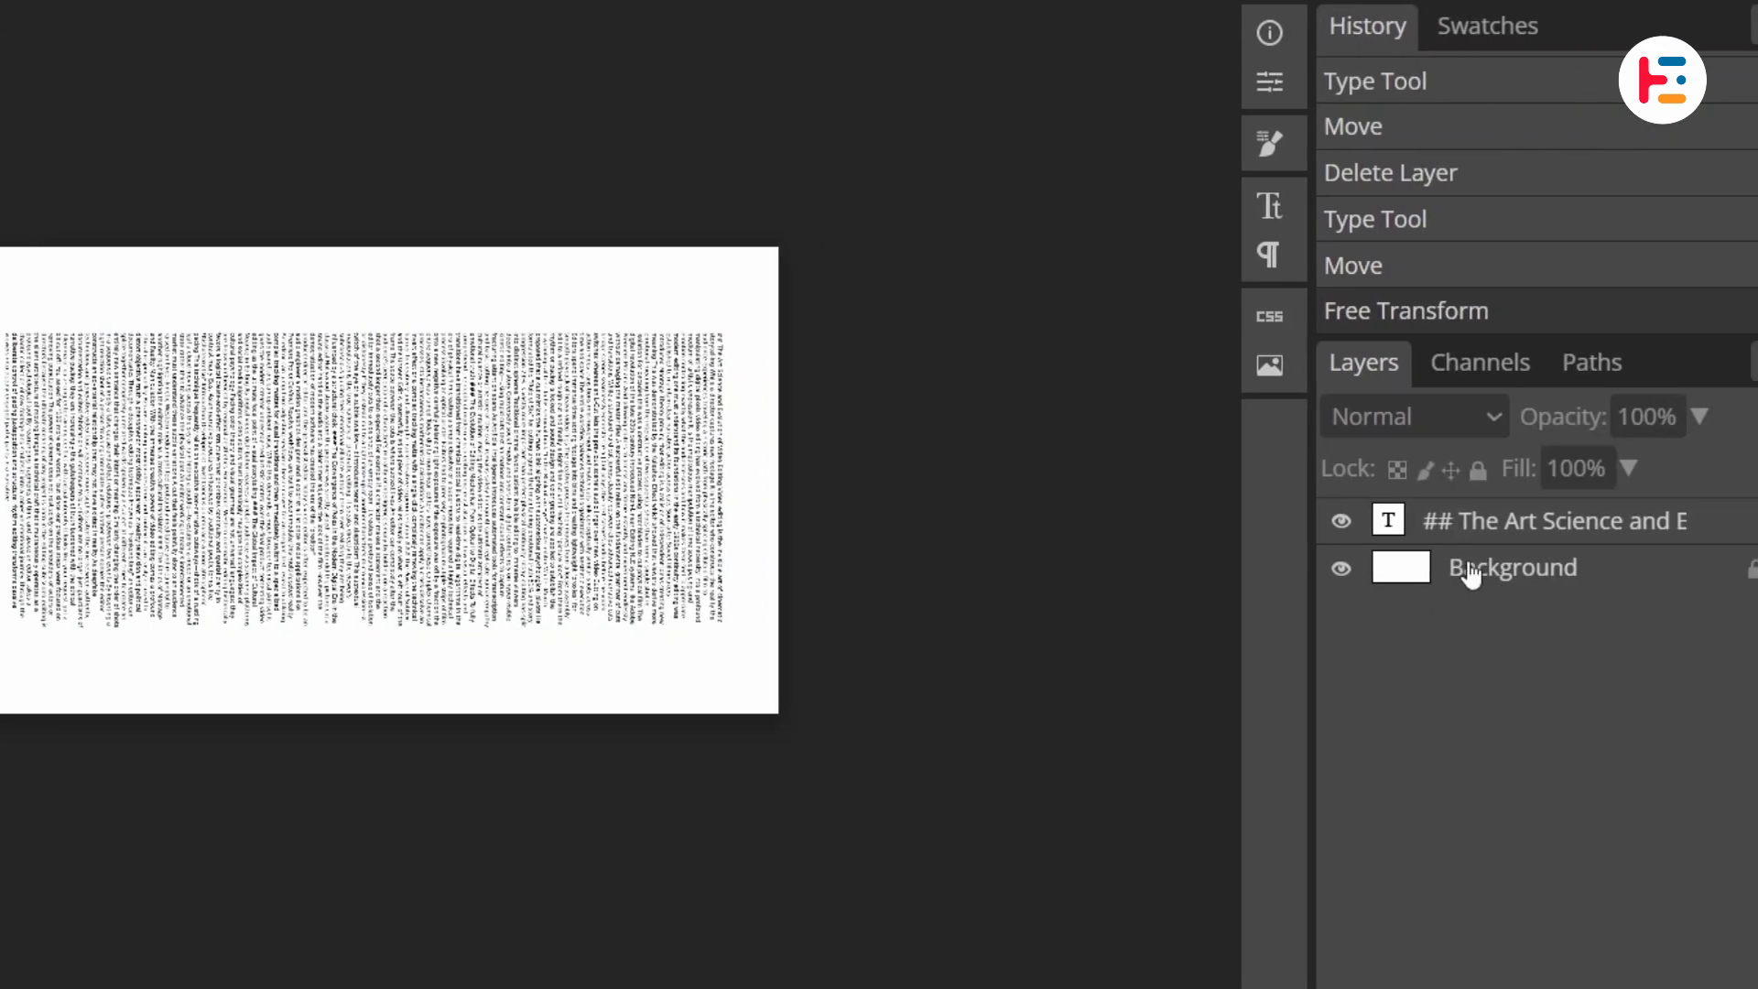
- Delete the Background layer so only the text layer remains
left_click(1424, 564)
key("Delete")
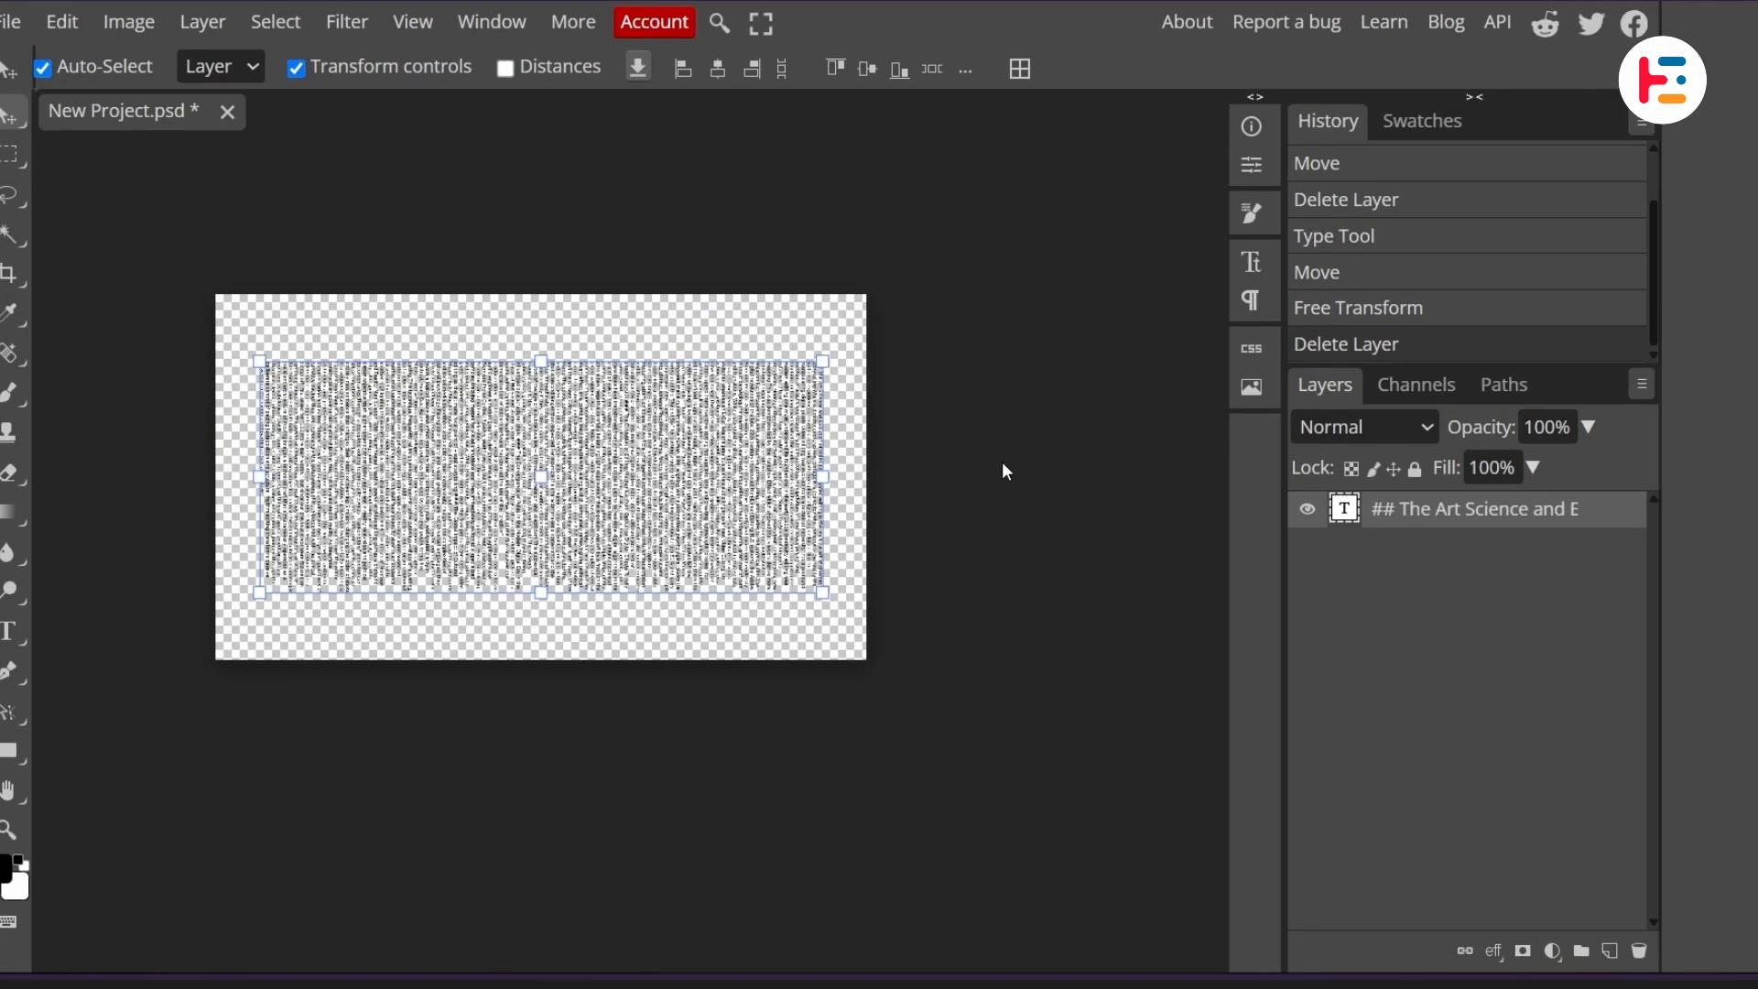
- Change the text layer's colour to white
key("t")
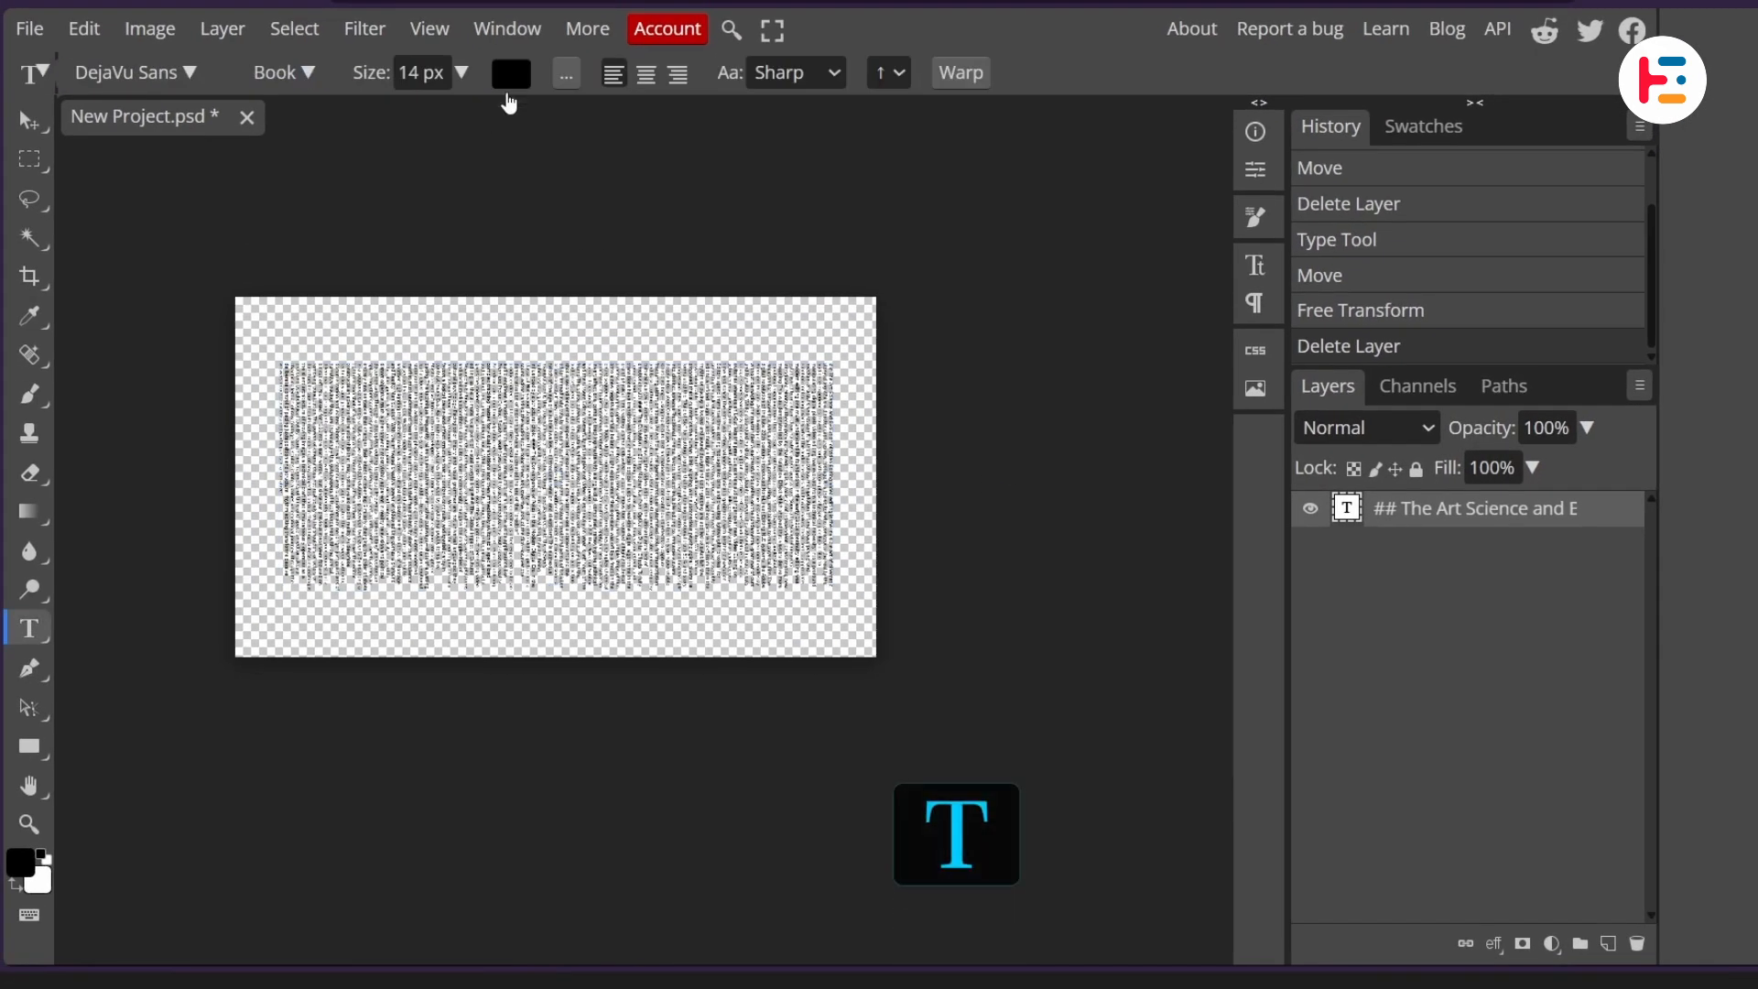
left_click(510, 72)
left_click(225, 268)
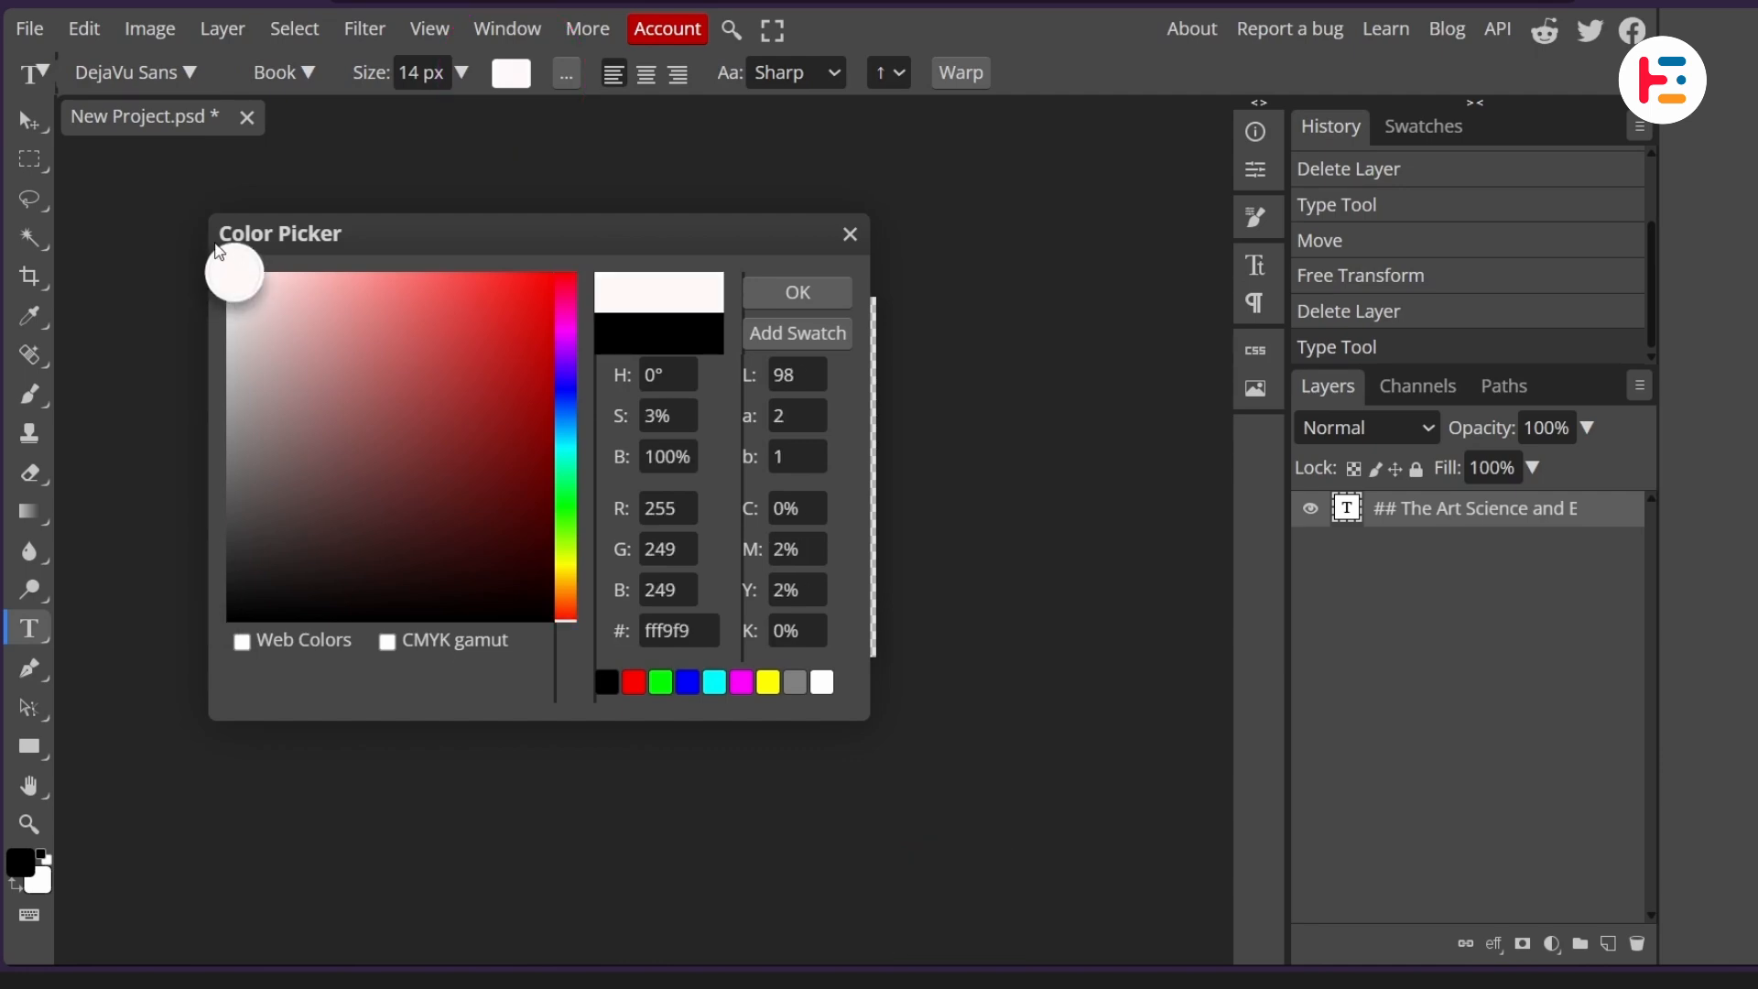
left_click(797, 292)
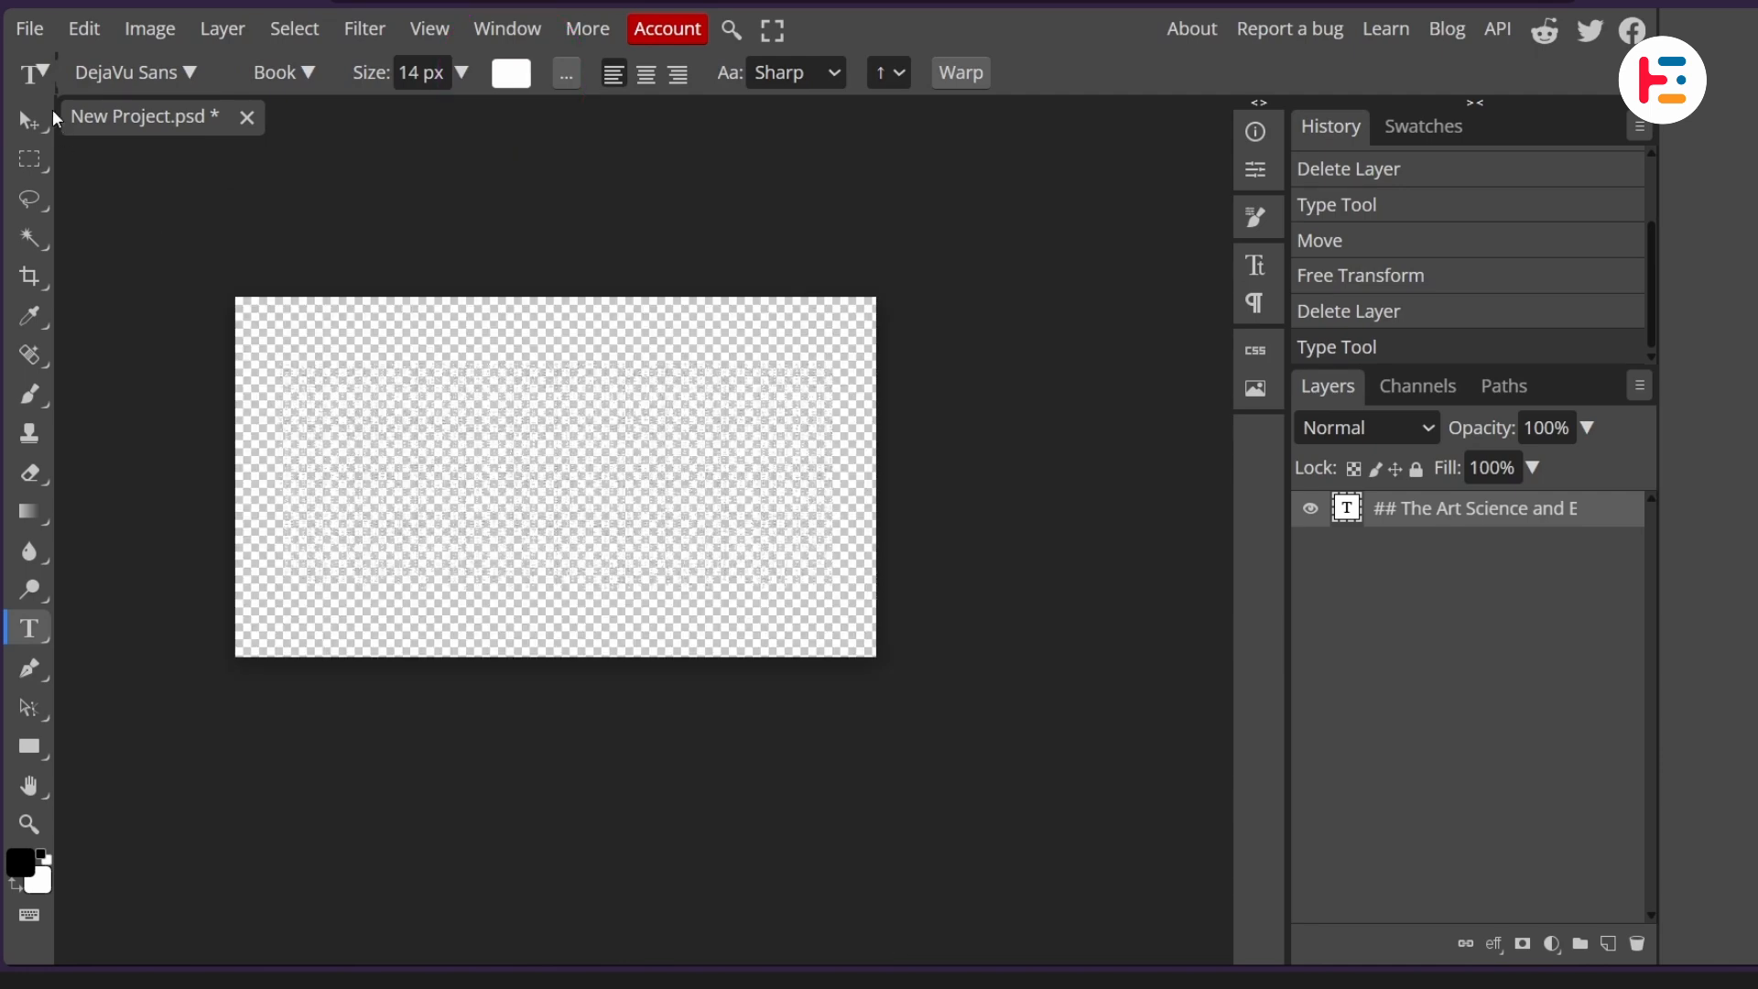
- Export the text graphic as a PNG and save it under the name text
left_click(29, 29)
mouse_move(210, 438)
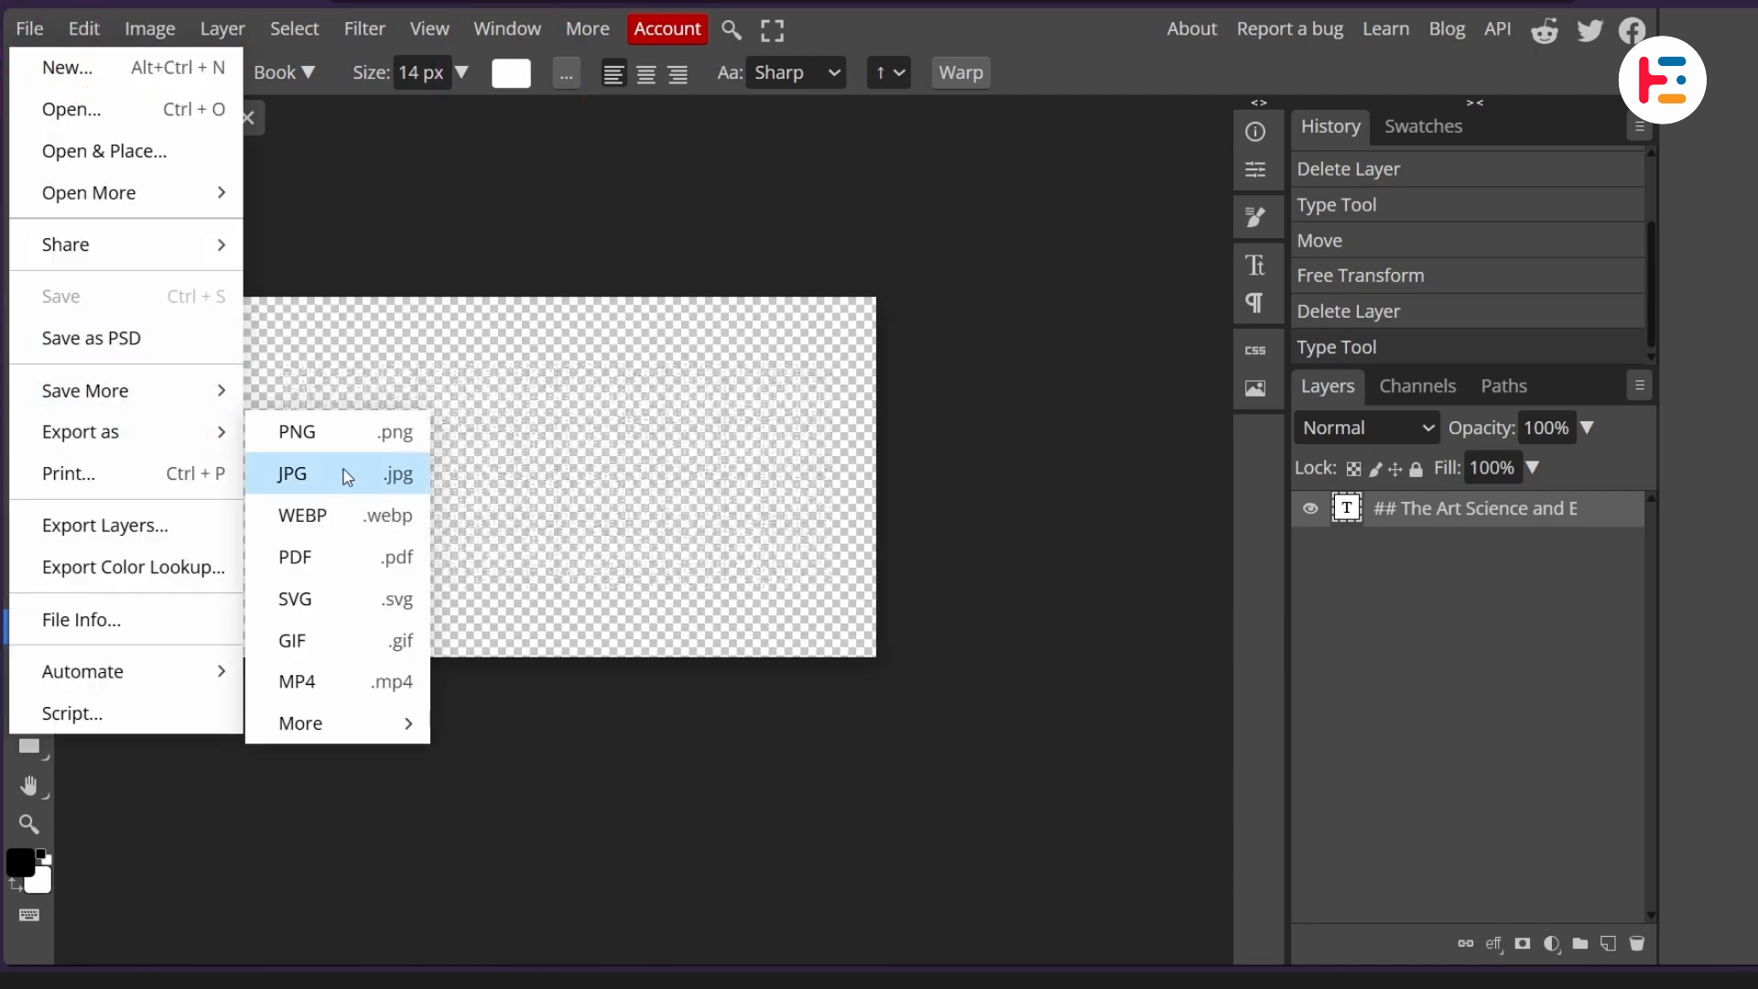
left_click(375, 432)
left_click(998, 538)
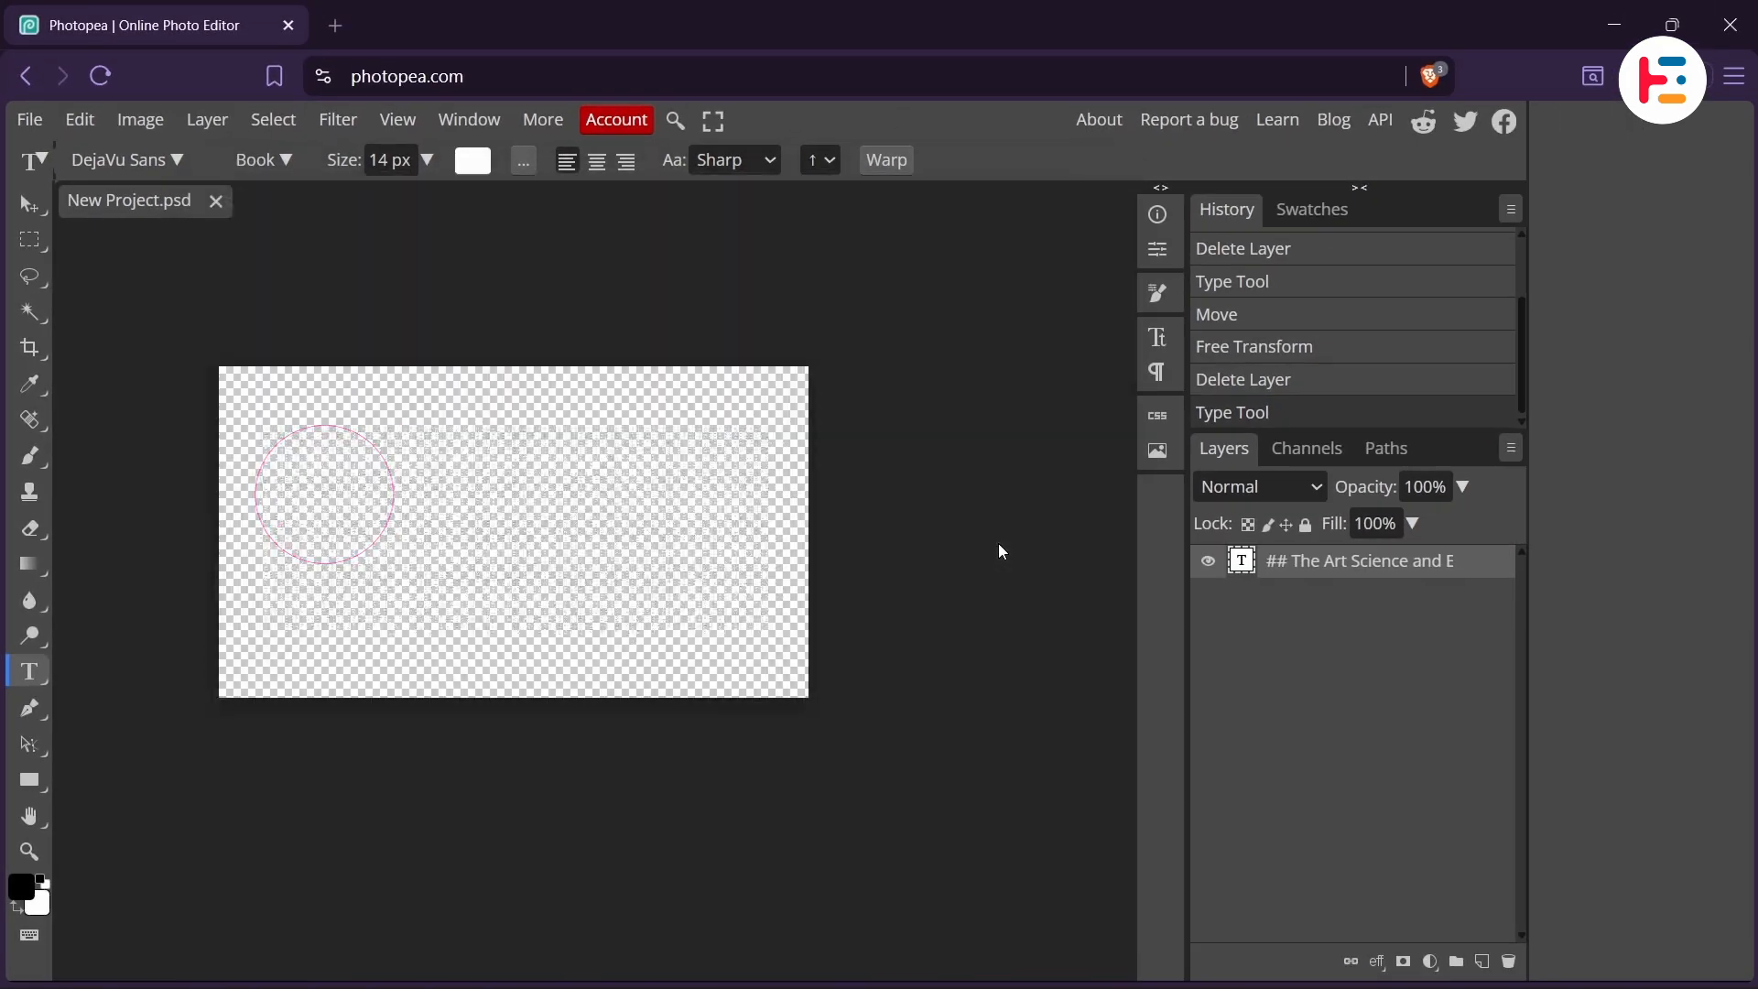
type("text")
key("Return")
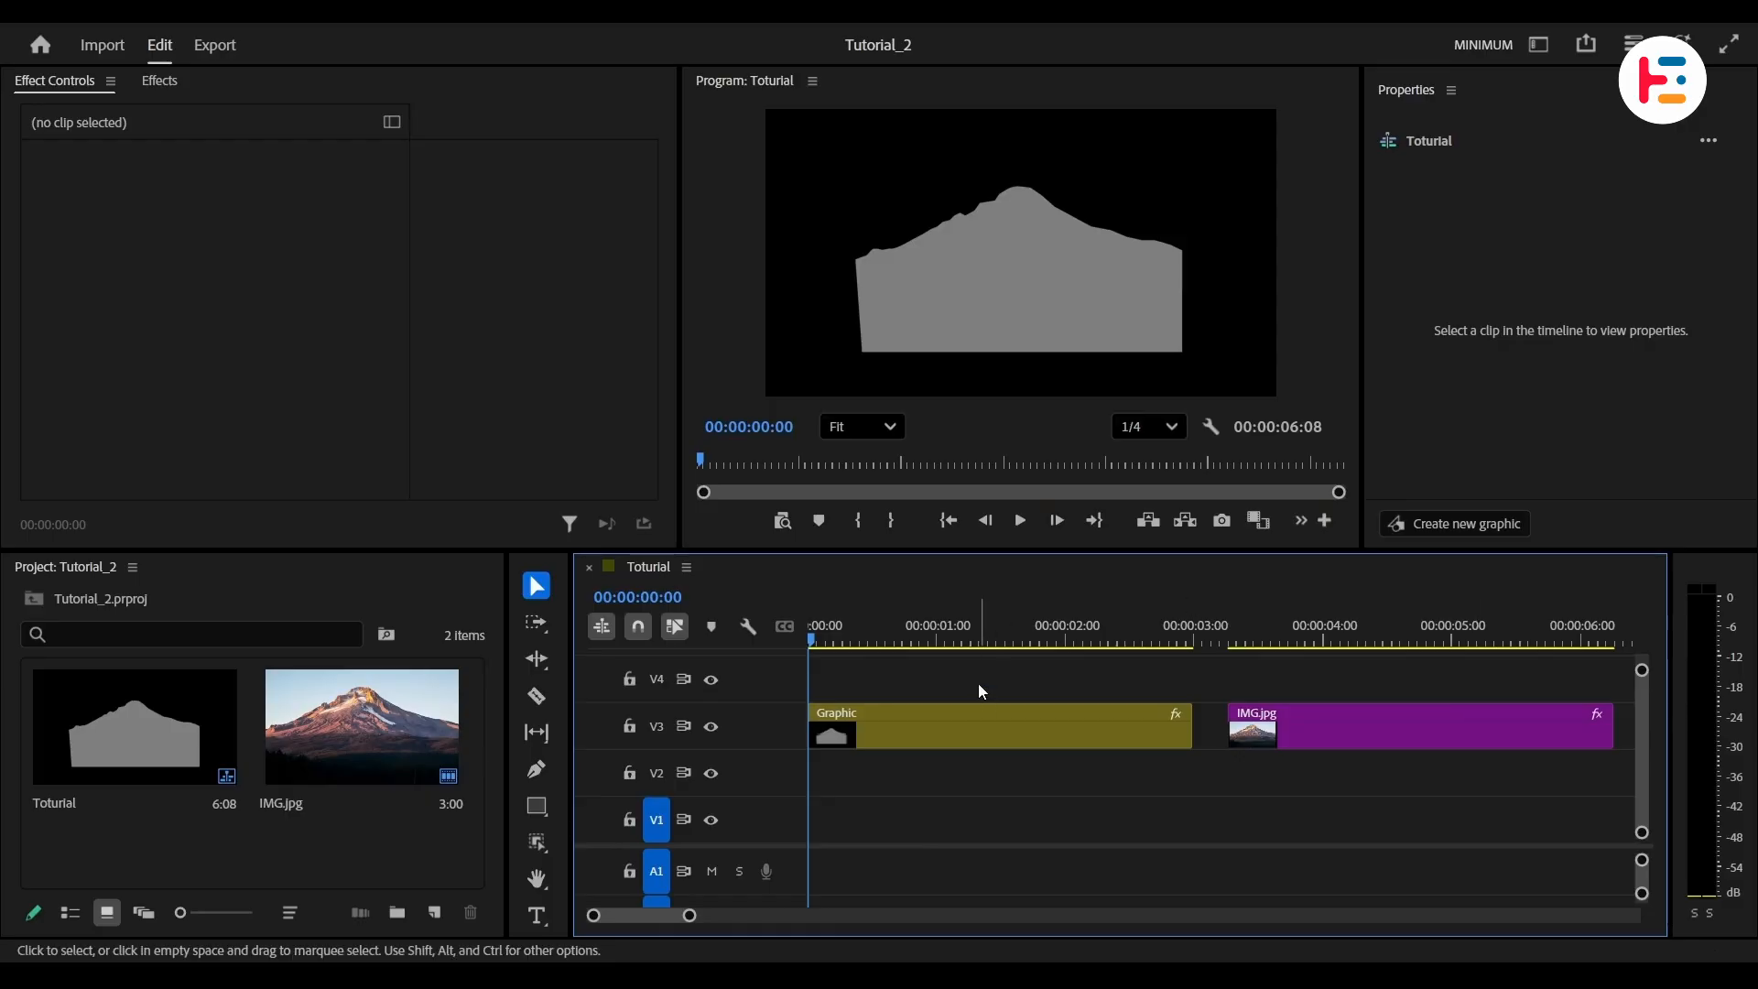
- Bring text.png into the Premiere Pro timeline on V2 beneath the mountain graphic and set its vertical position to 623
key("alt+Tab")
left_click_drag(516, 434, 894, 767)
key("alt+Tab")
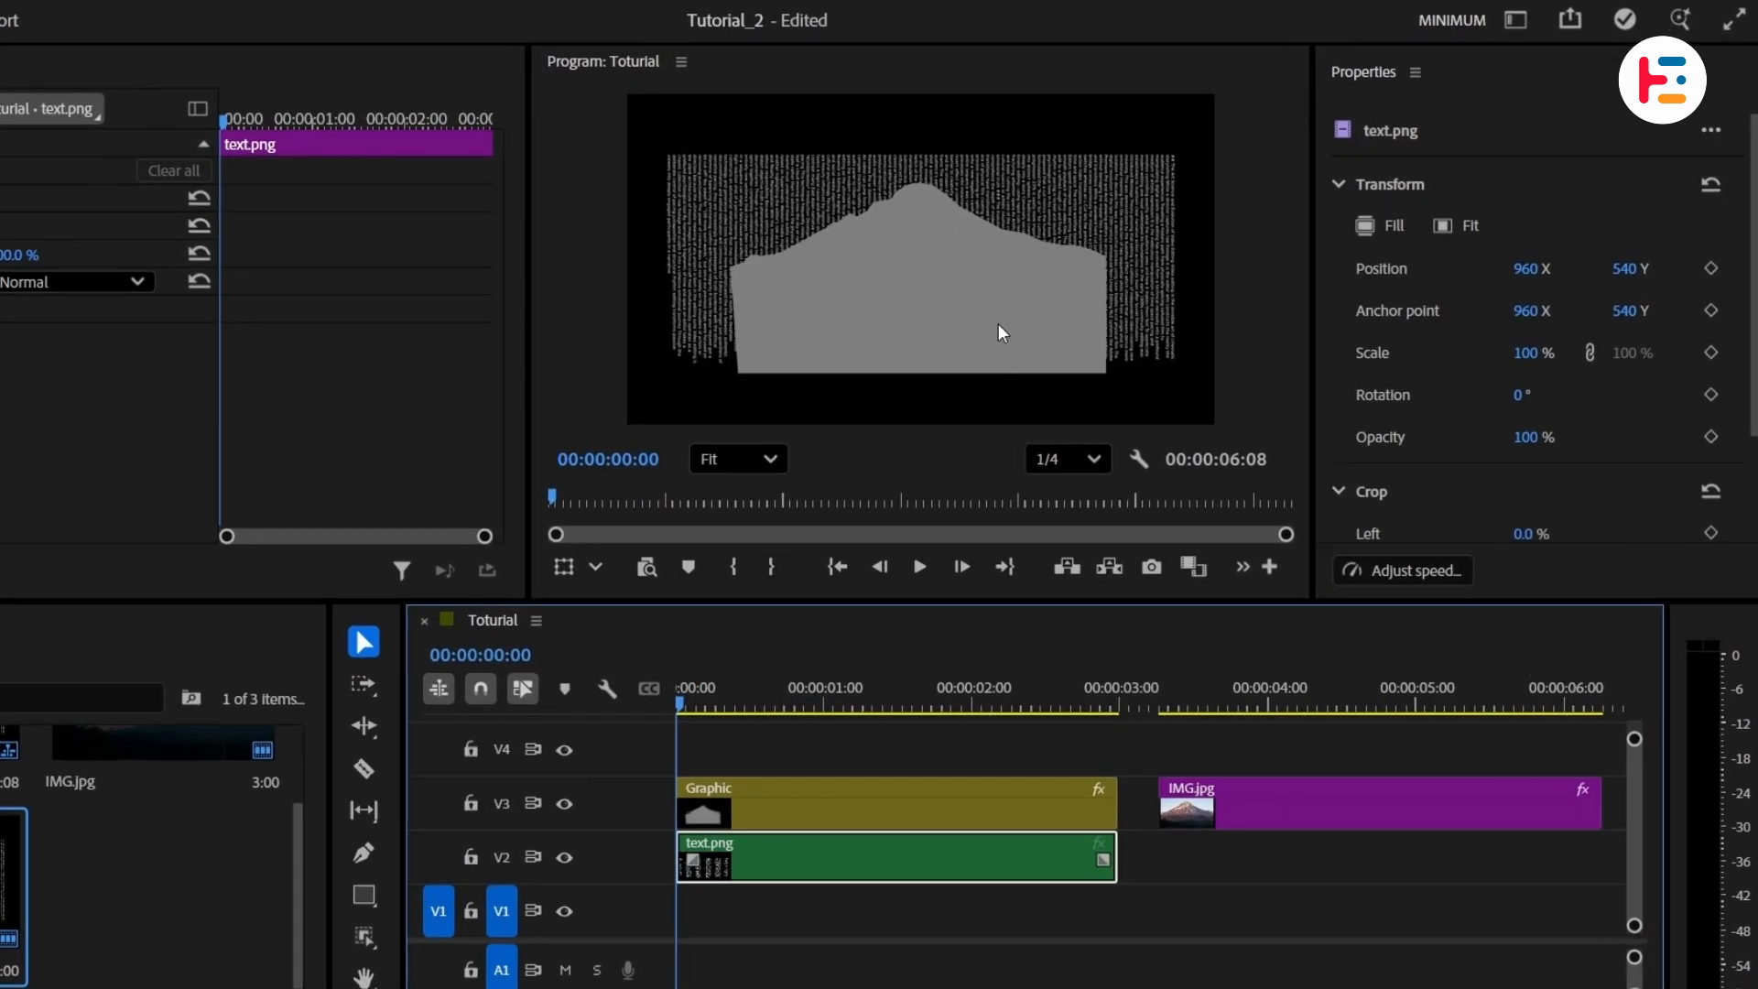
mouse_move(1623, 270)
left_mouse_down()
mouse_move(1638, 273)
mouse_move(1623, 279)
left_mouse_up()
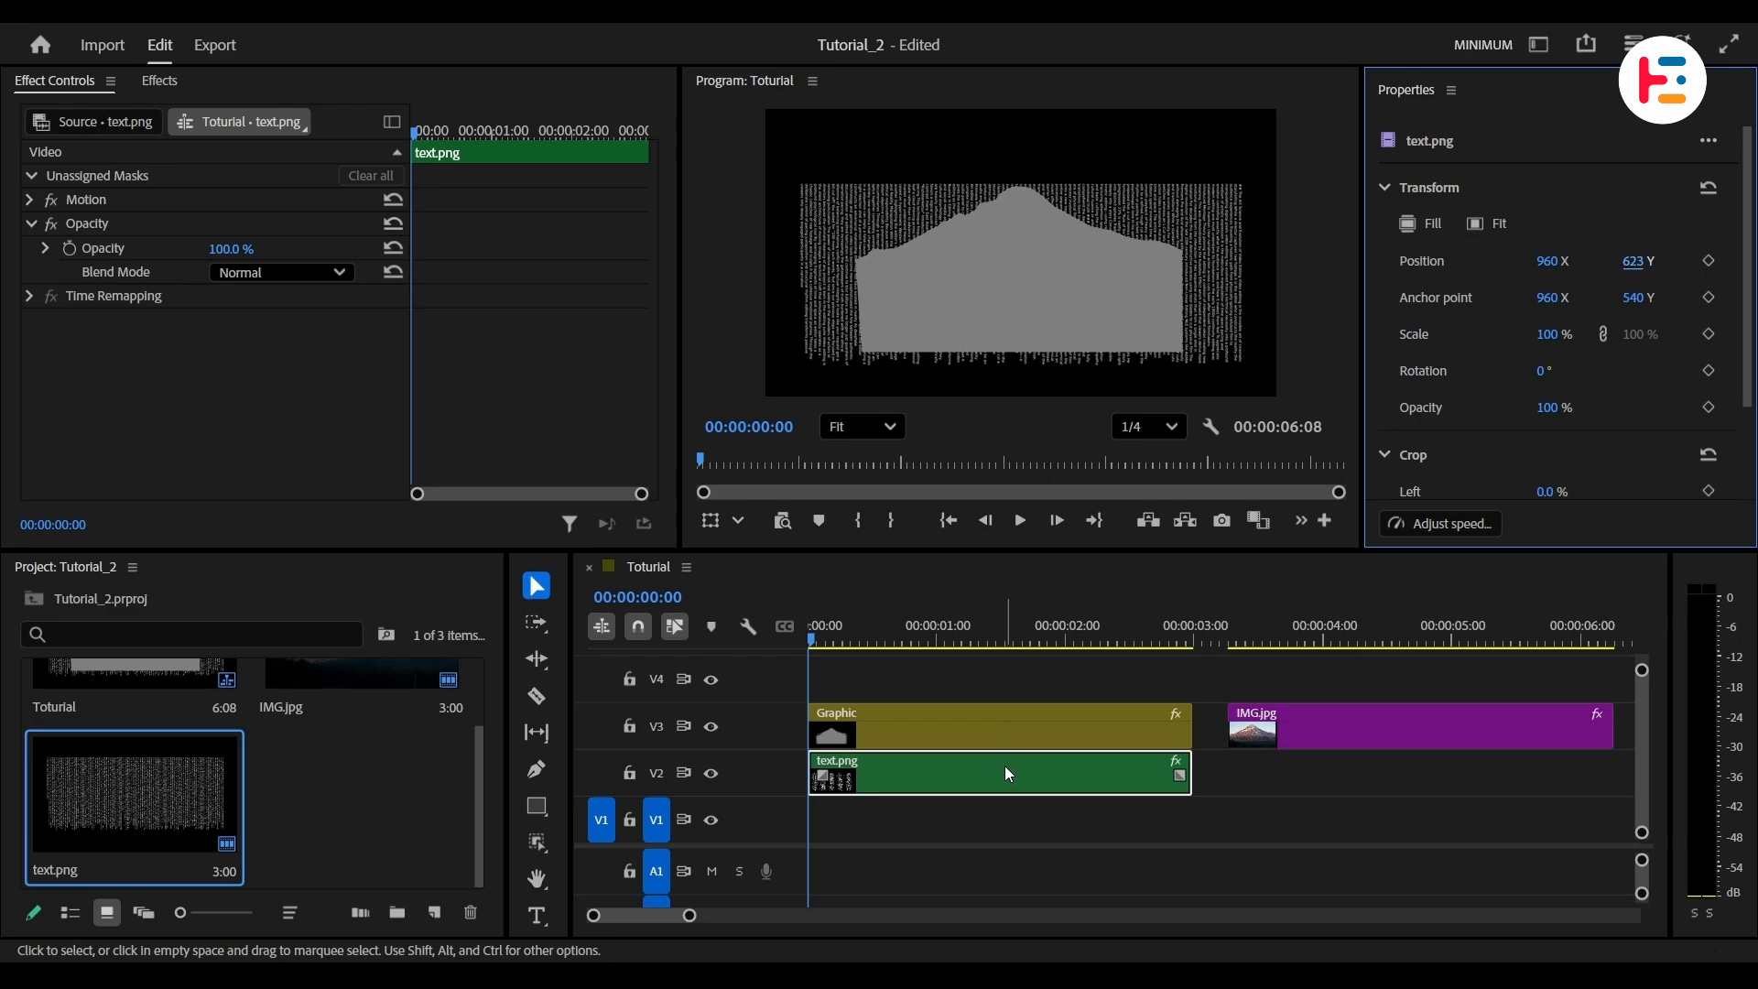
- Apply the Track Matte Key effect to the text.png clip on V2
left_click(1007, 773)
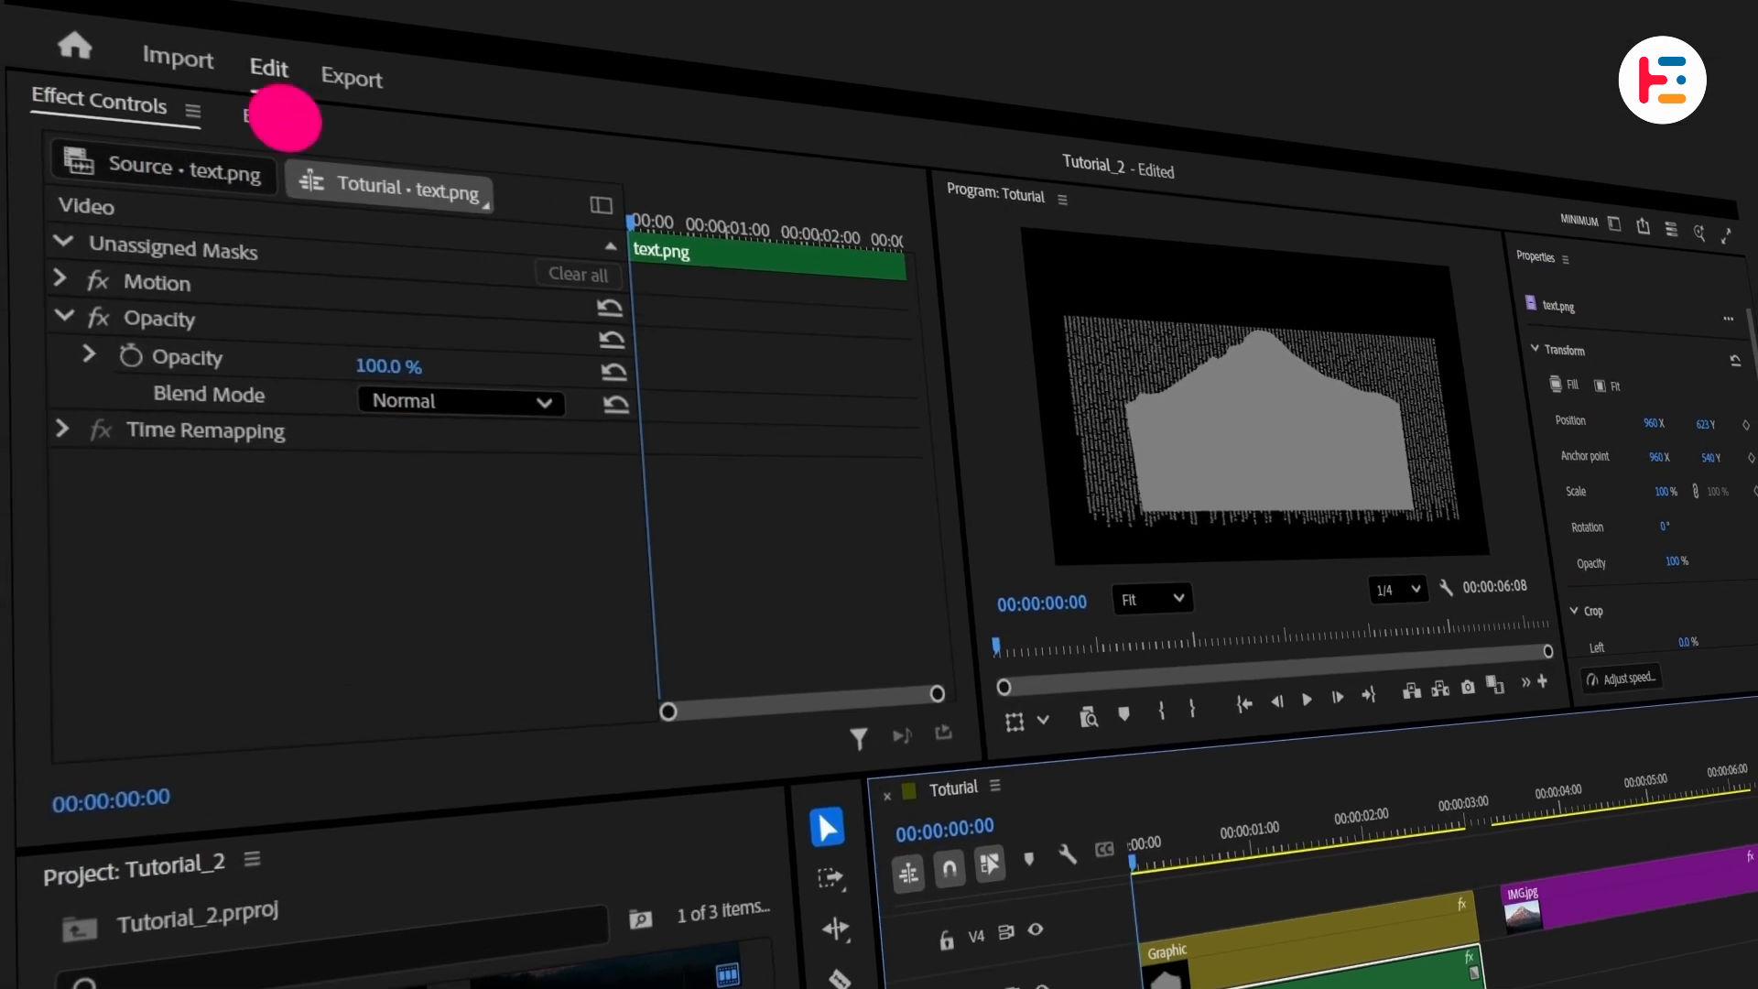
left_click(286, 119)
left_click(283, 169)
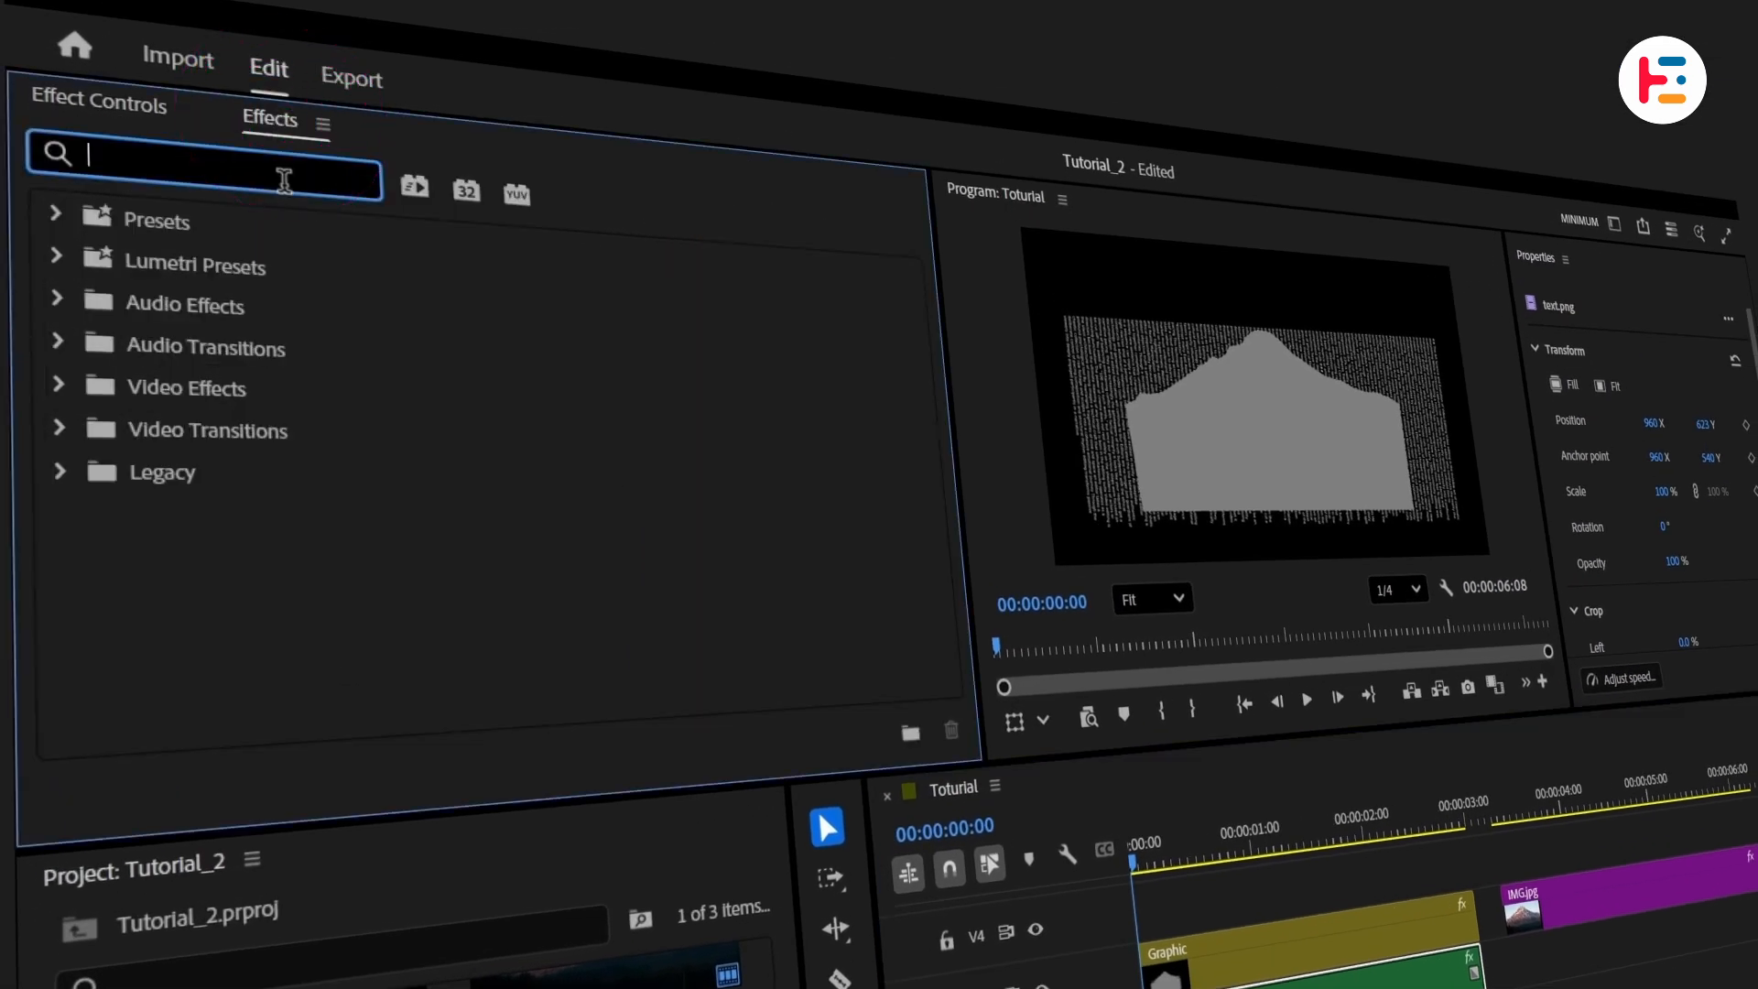
type("track")
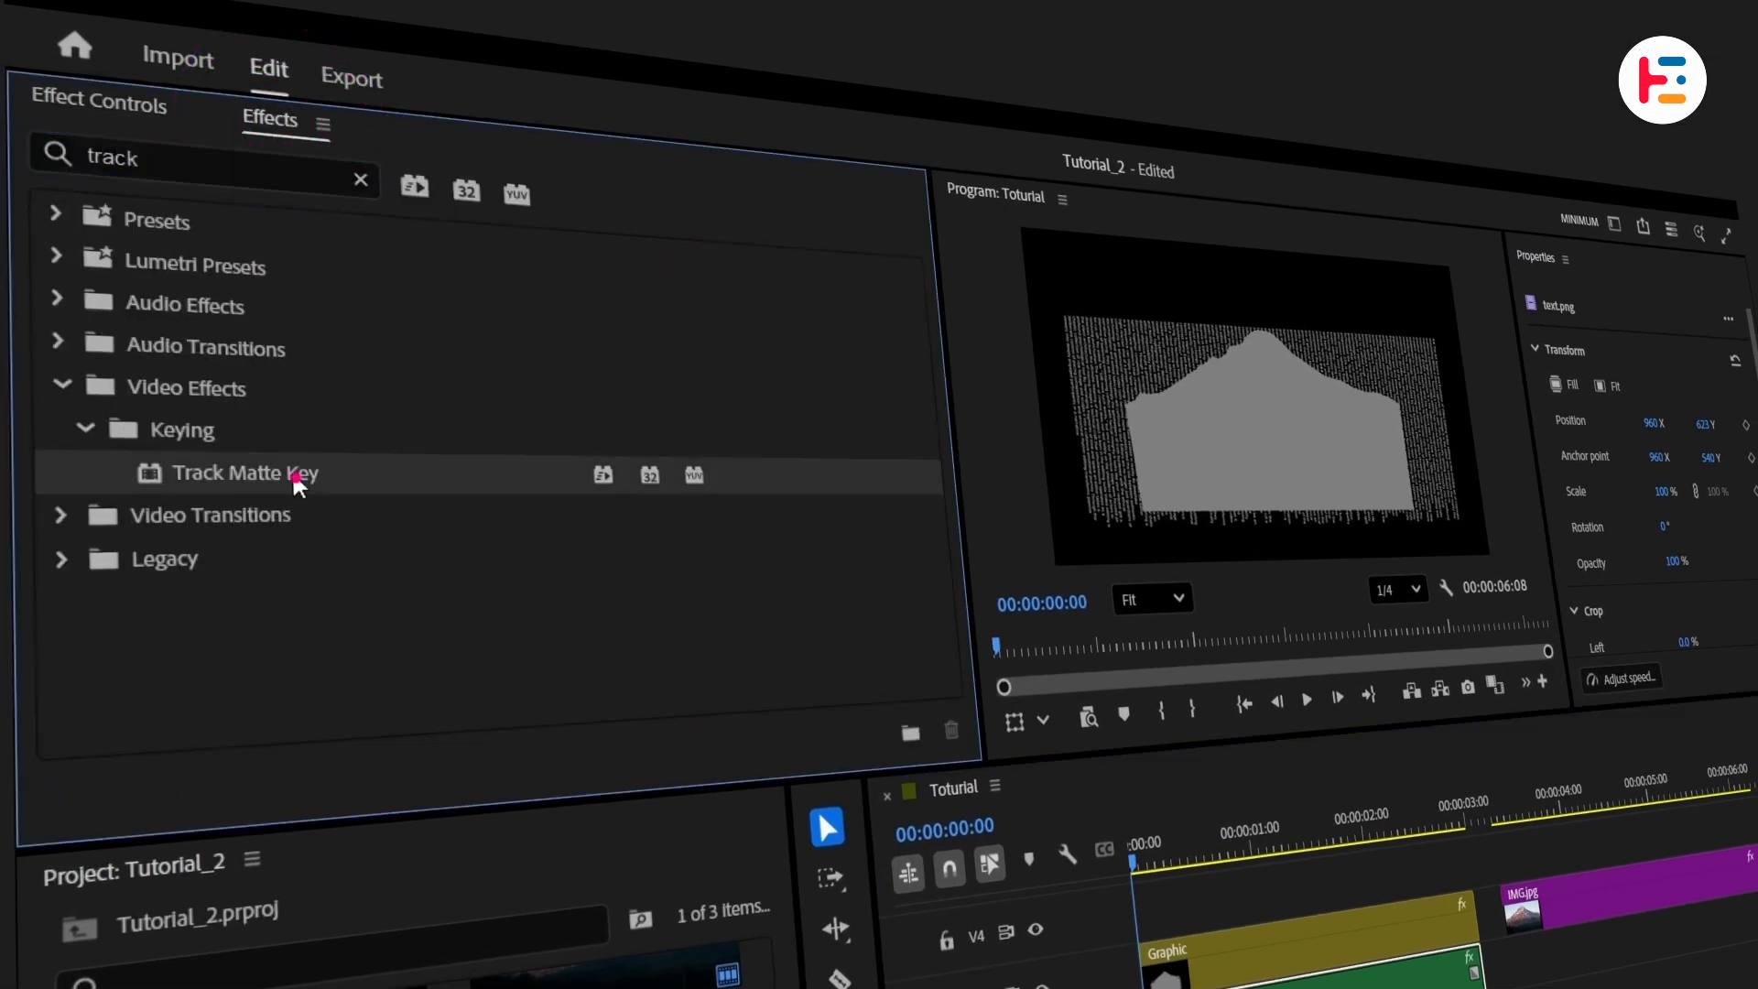
double_click(293, 476)
- Set the Track Matte Key's matte on text.png to Video 3 and preview the result full-frame
left_click(143, 112)
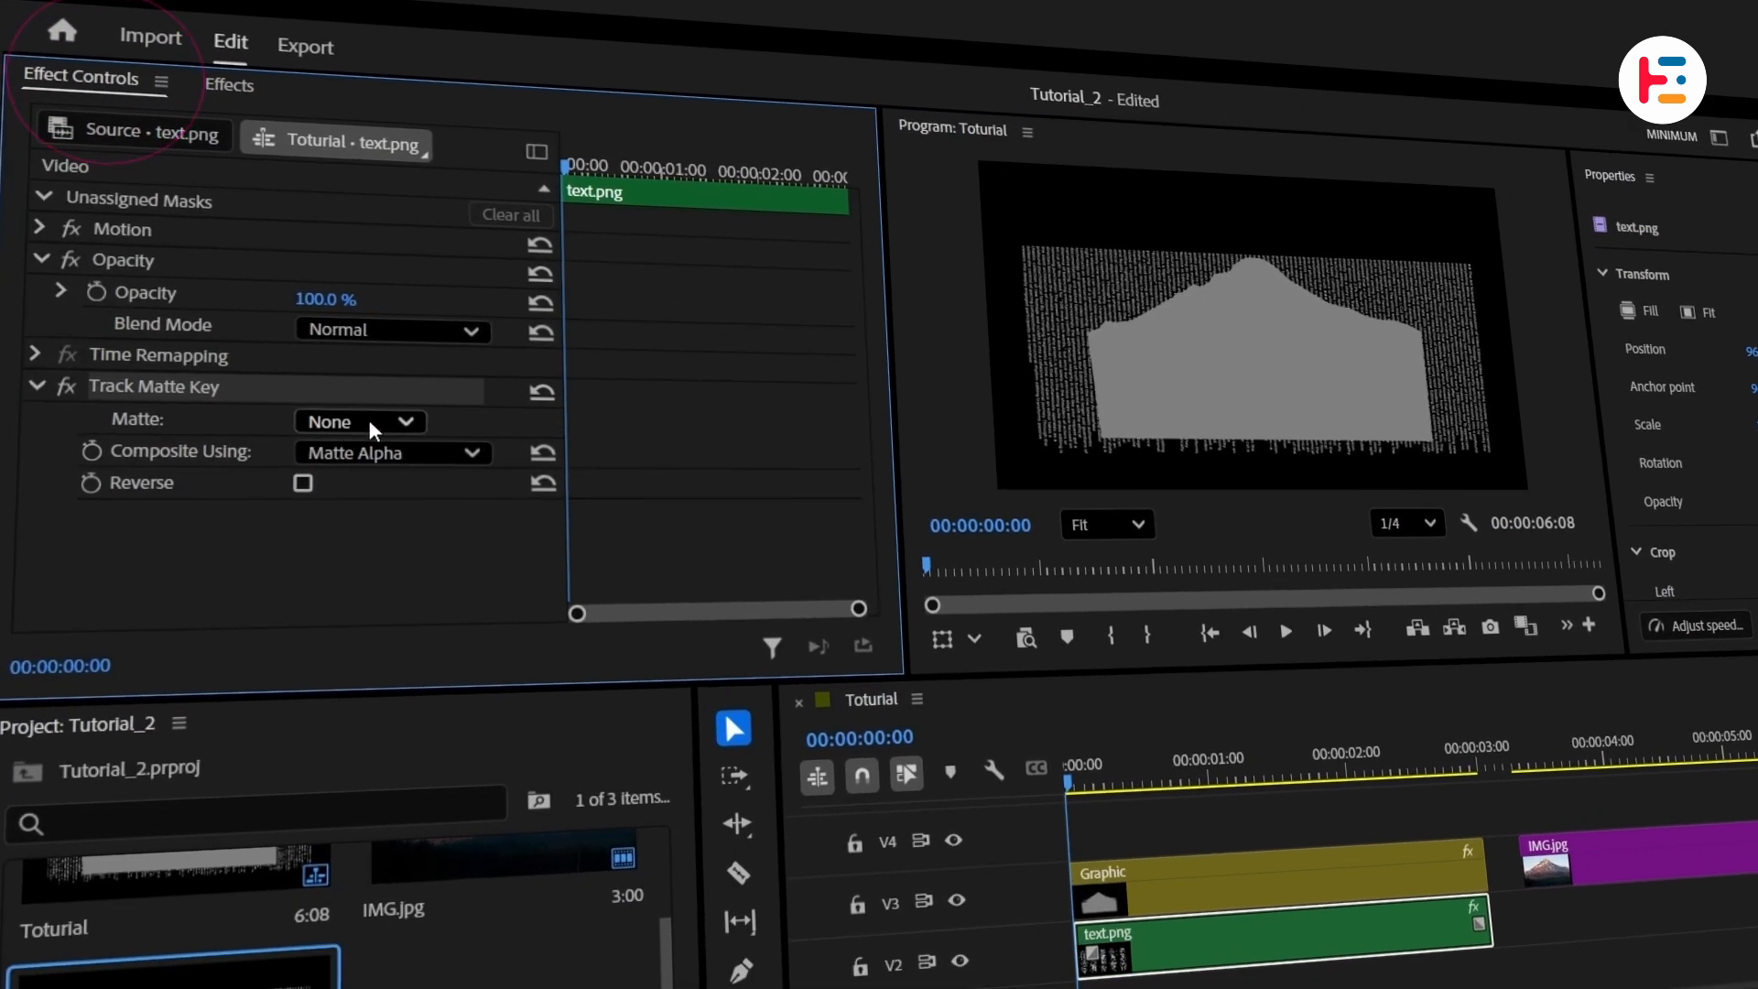
left_click(426, 506)
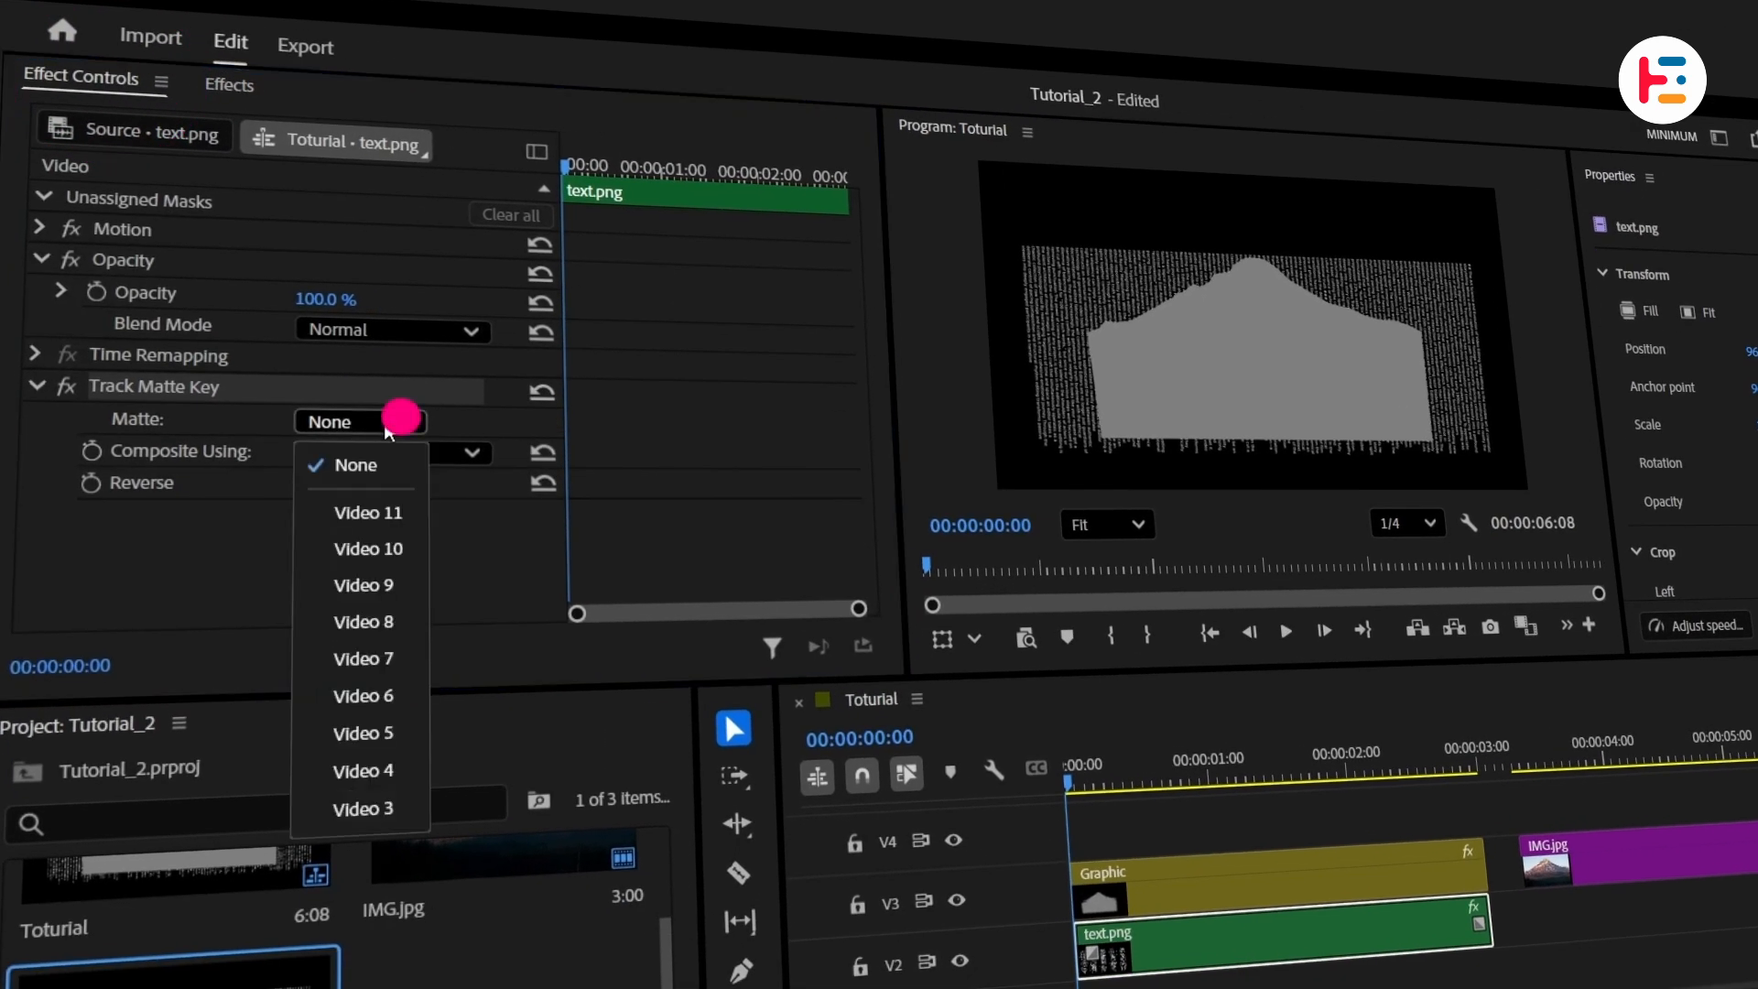
left_click(402, 806)
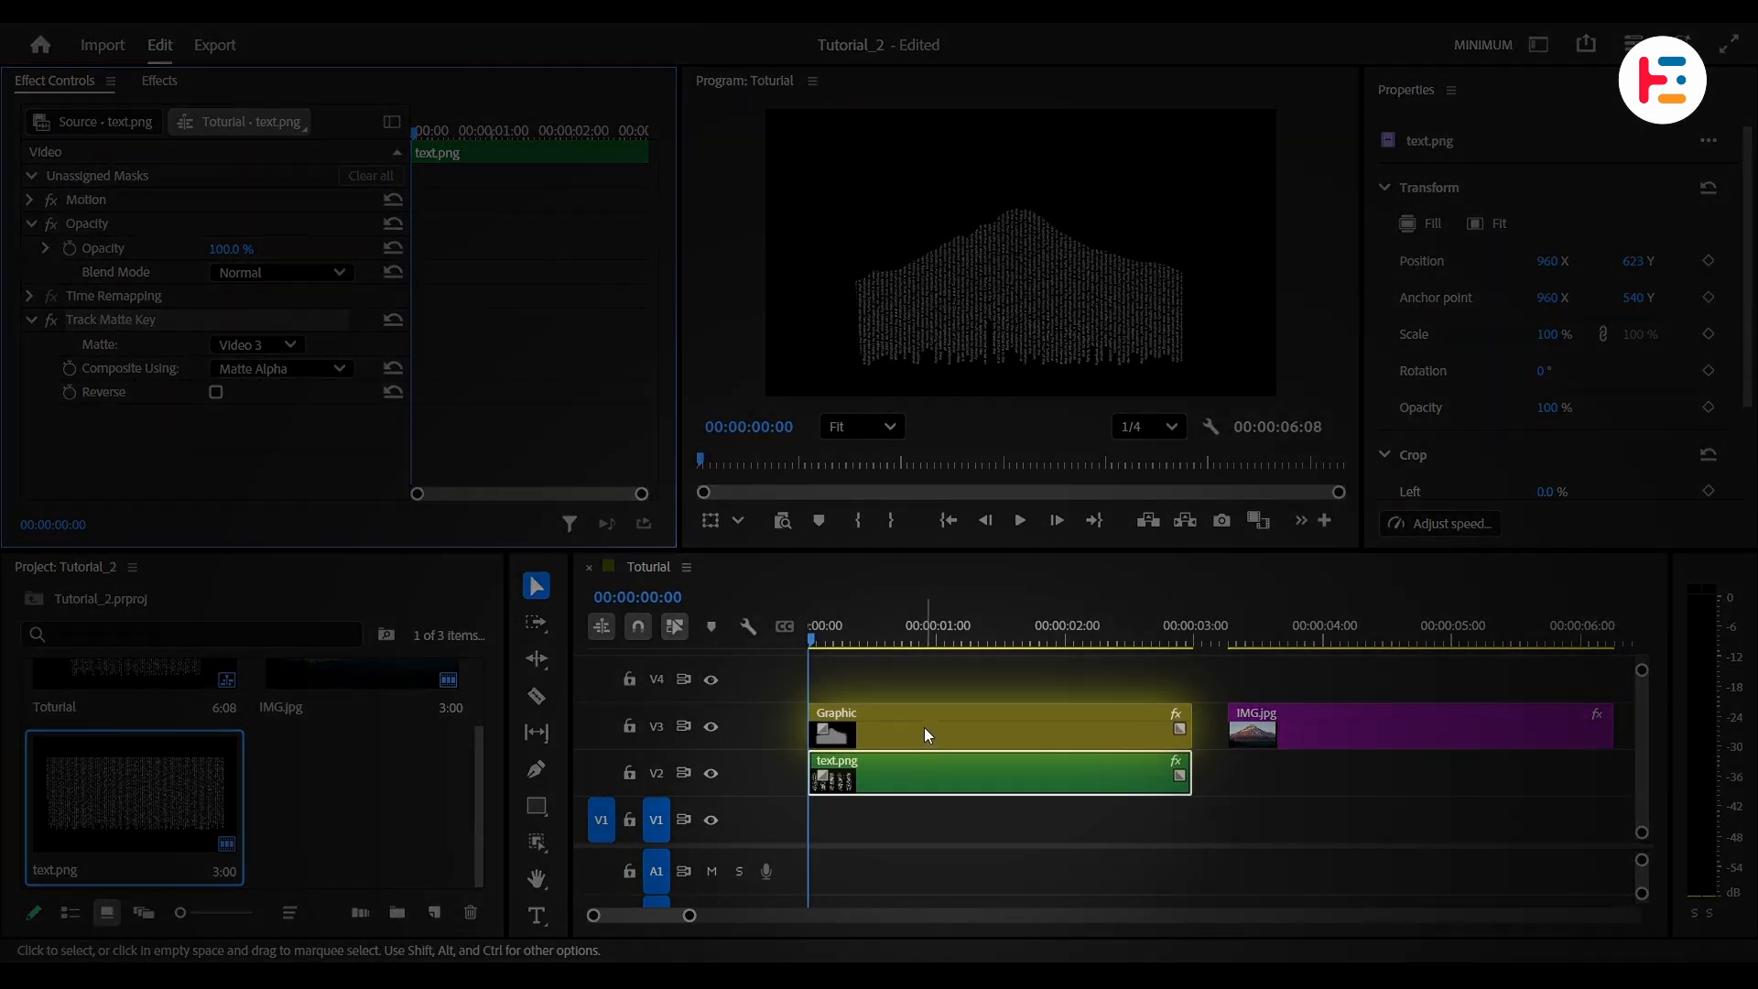
key("grave")
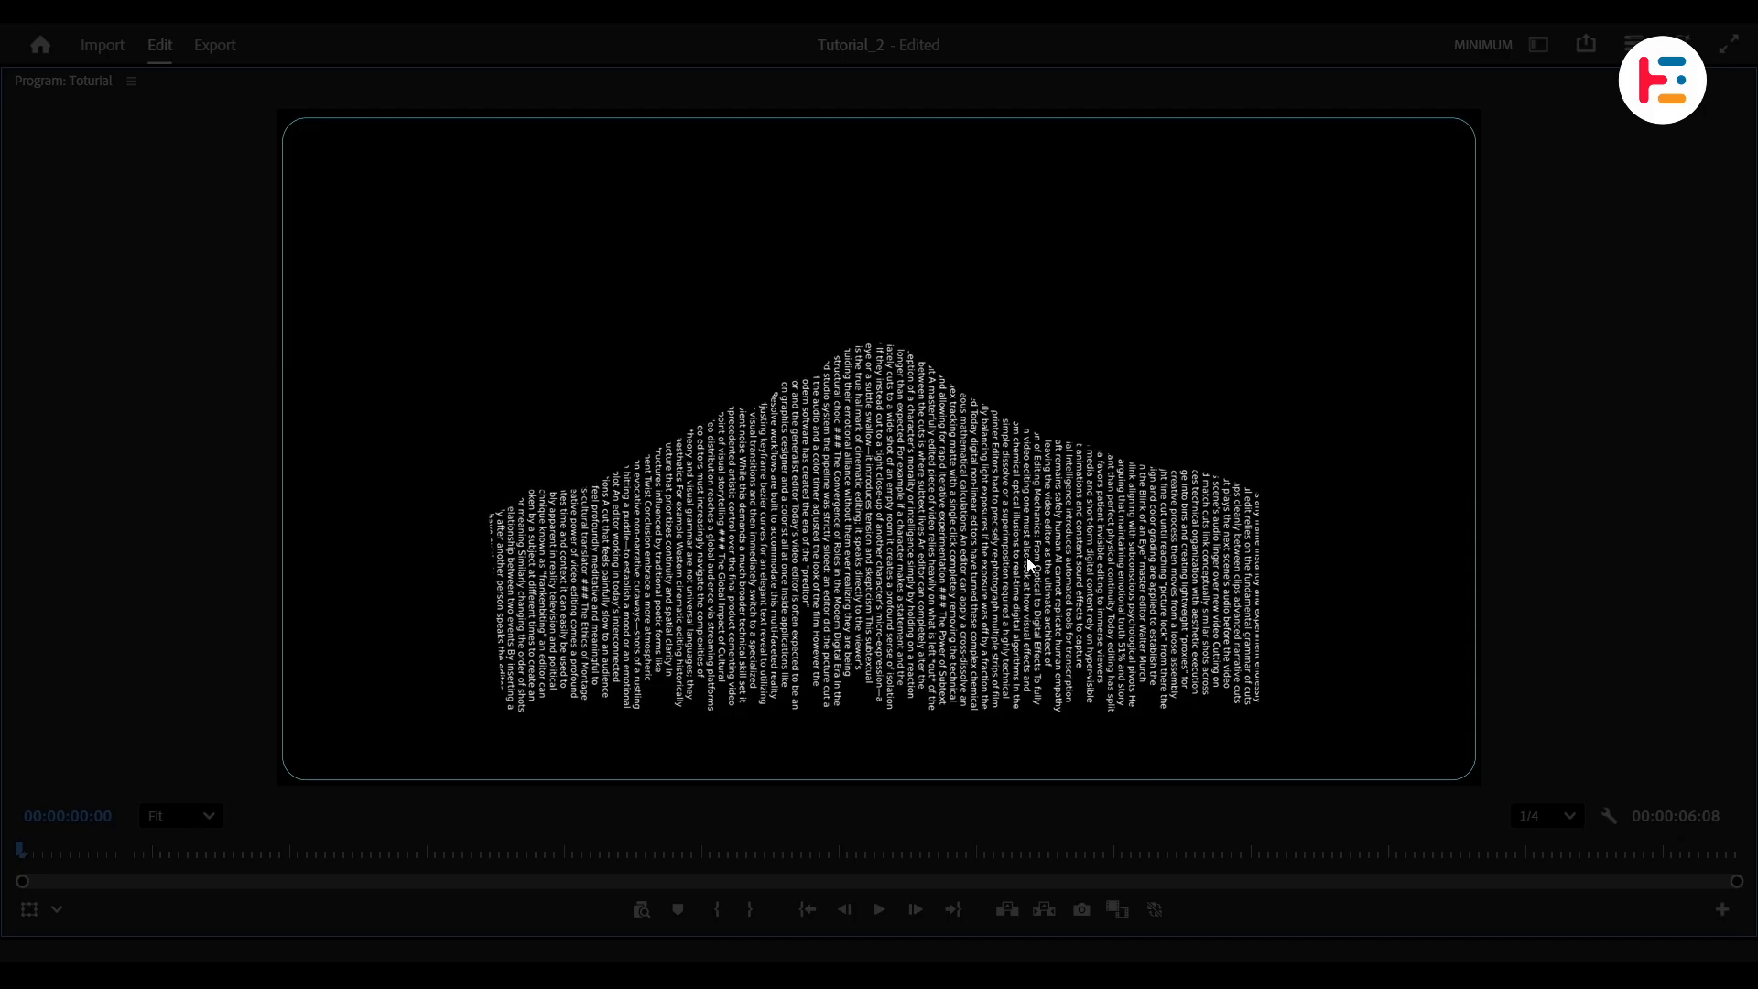
key("grave")
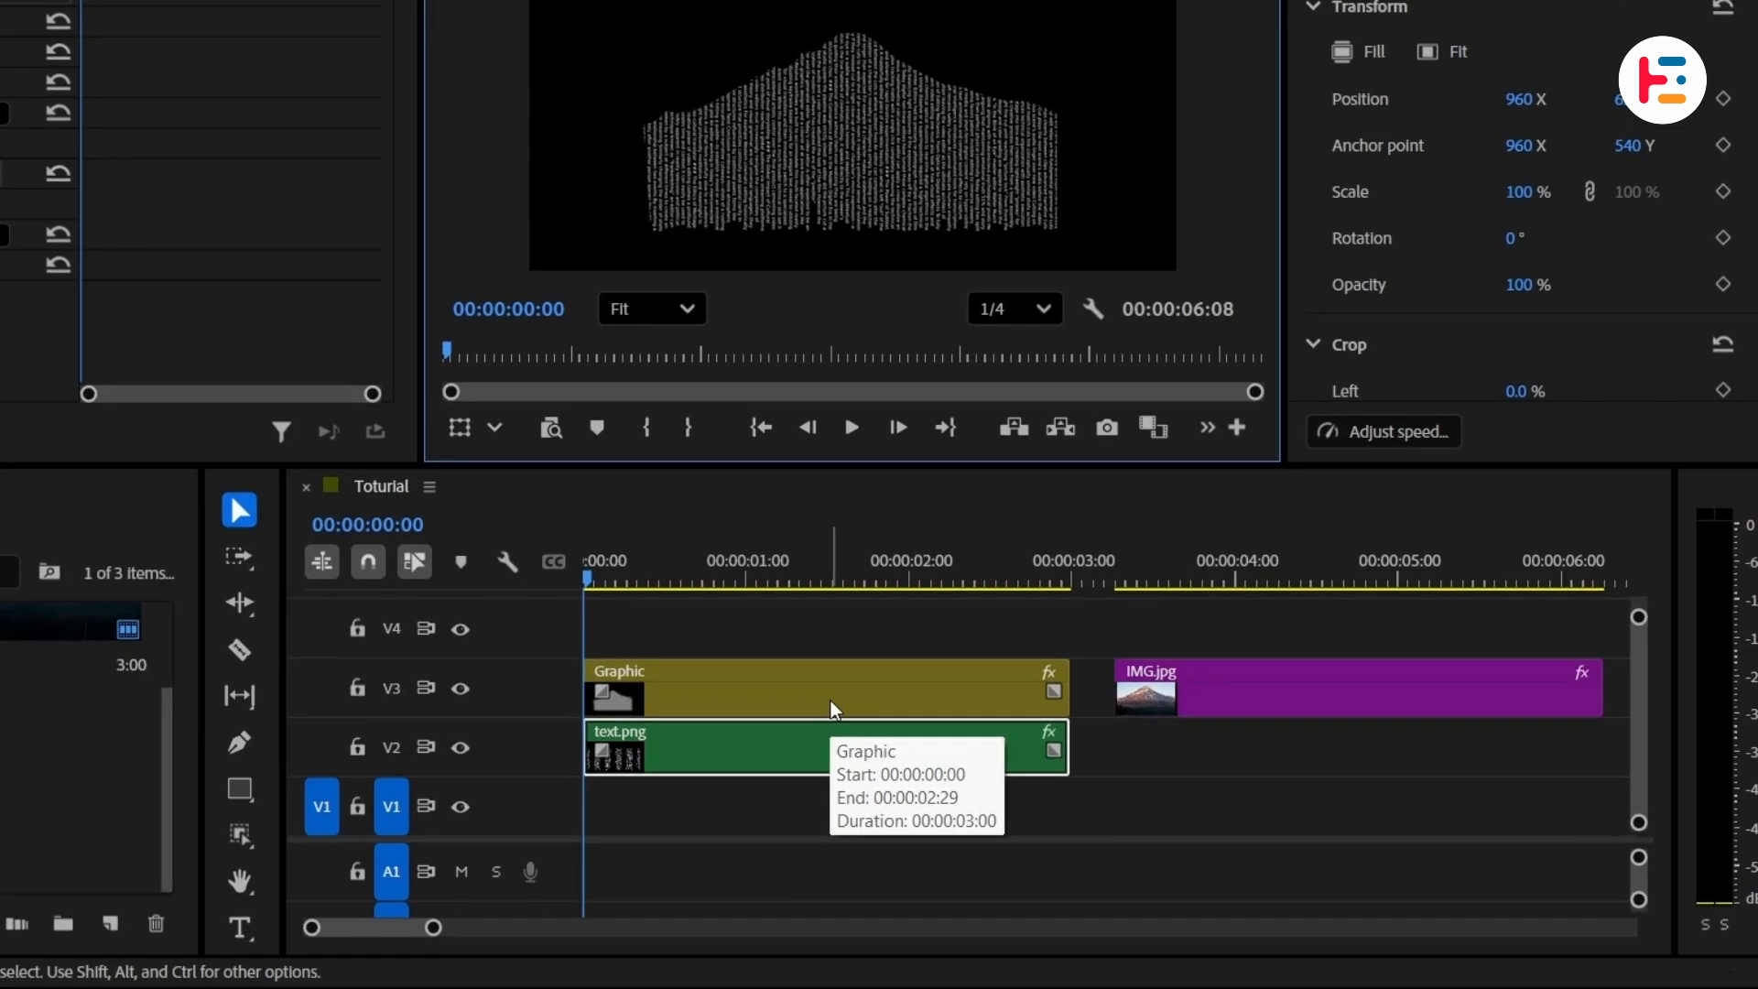
- Duplicate the mountain graphic from V3 onto V4 and change the copy's fill to light blue C6E9FB
left_click(1003, 736, "alt")
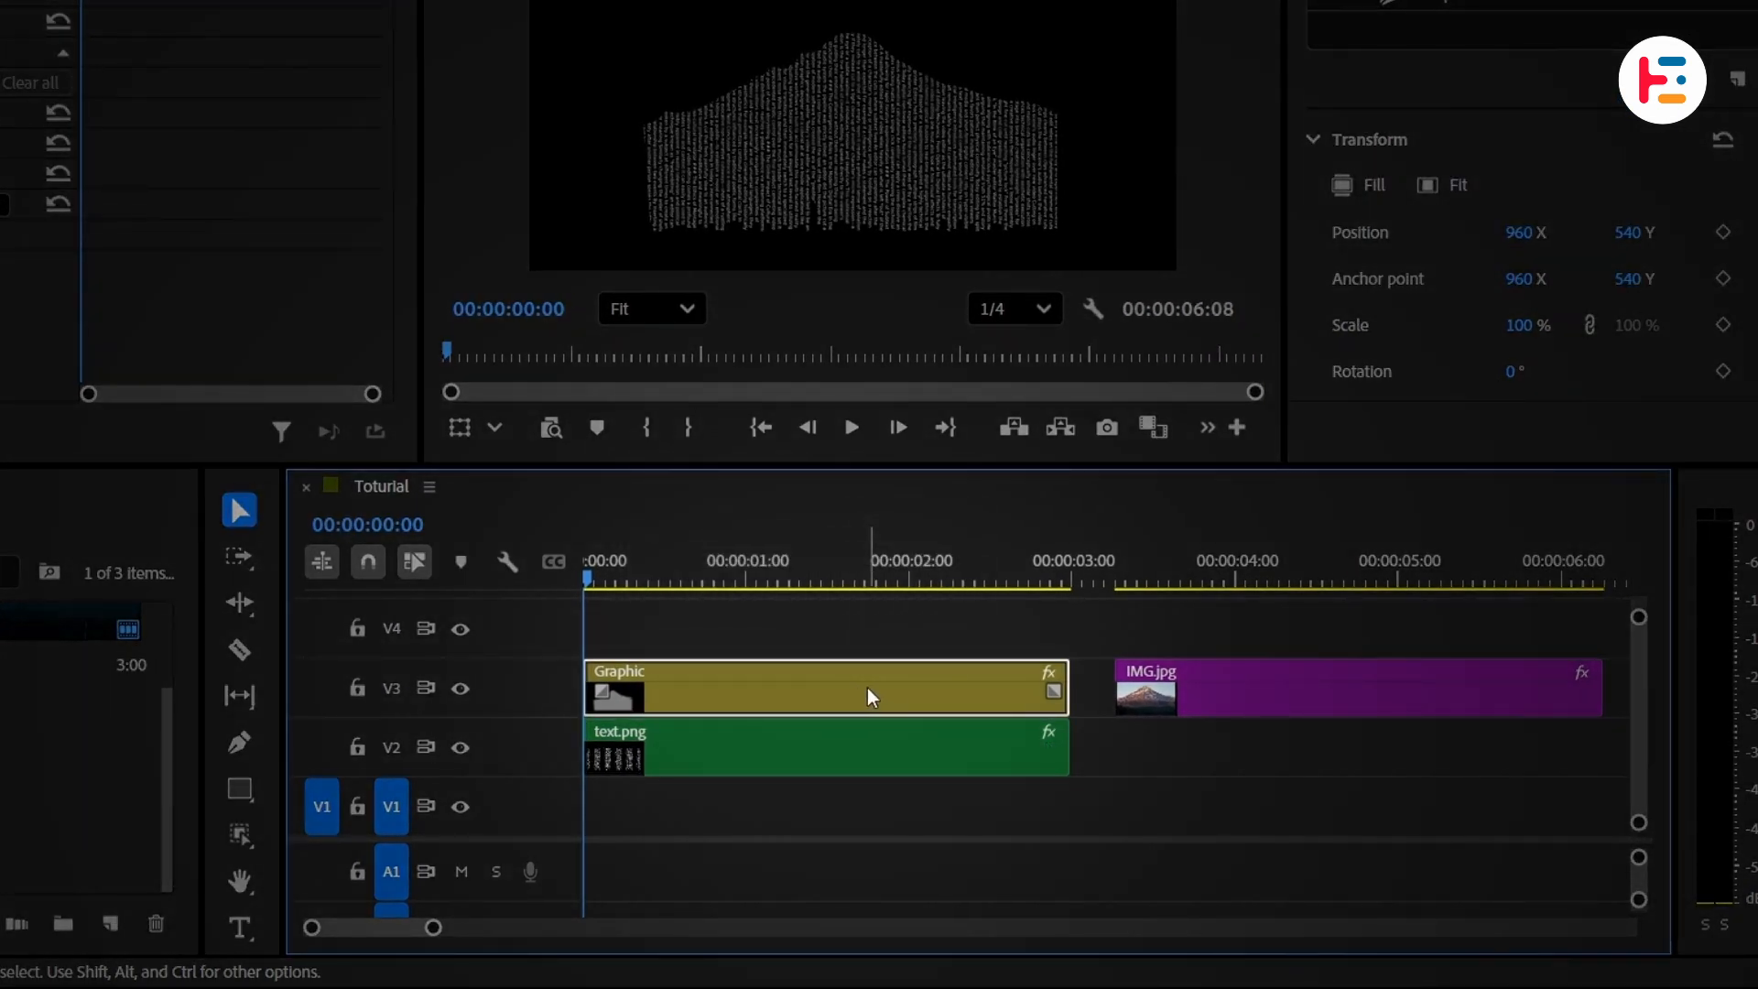
left_click_drag(866, 688, 865, 648)
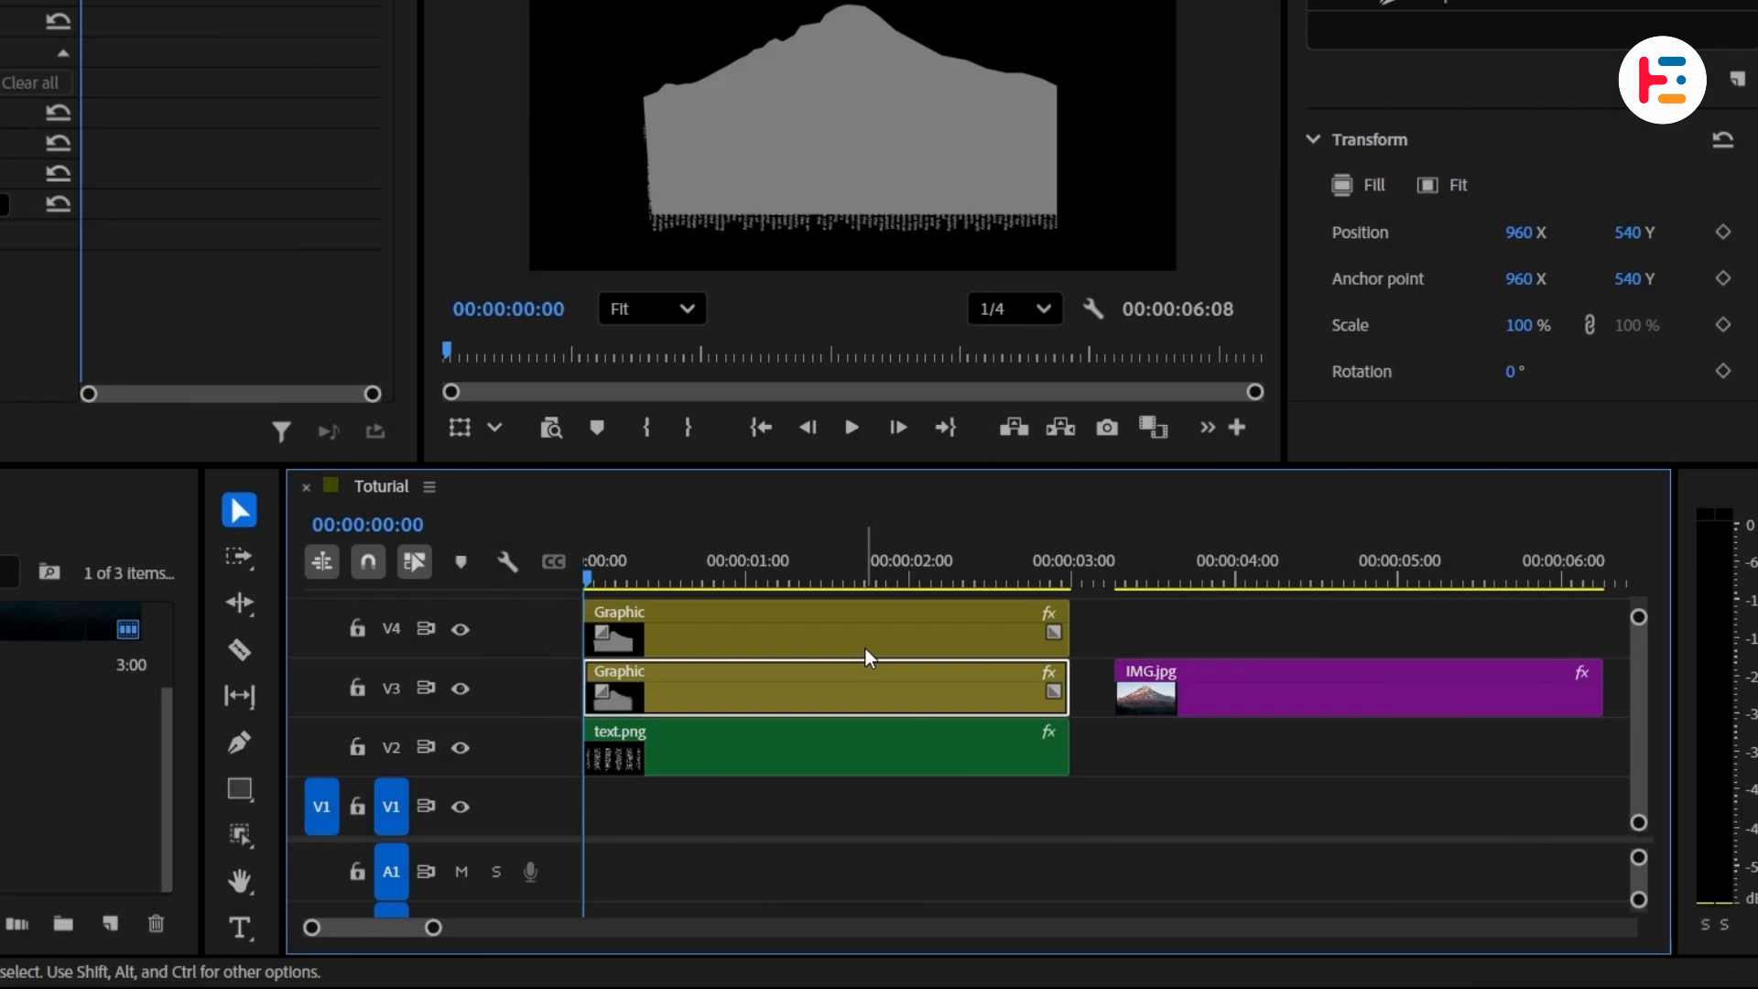
left_click(831, 641)
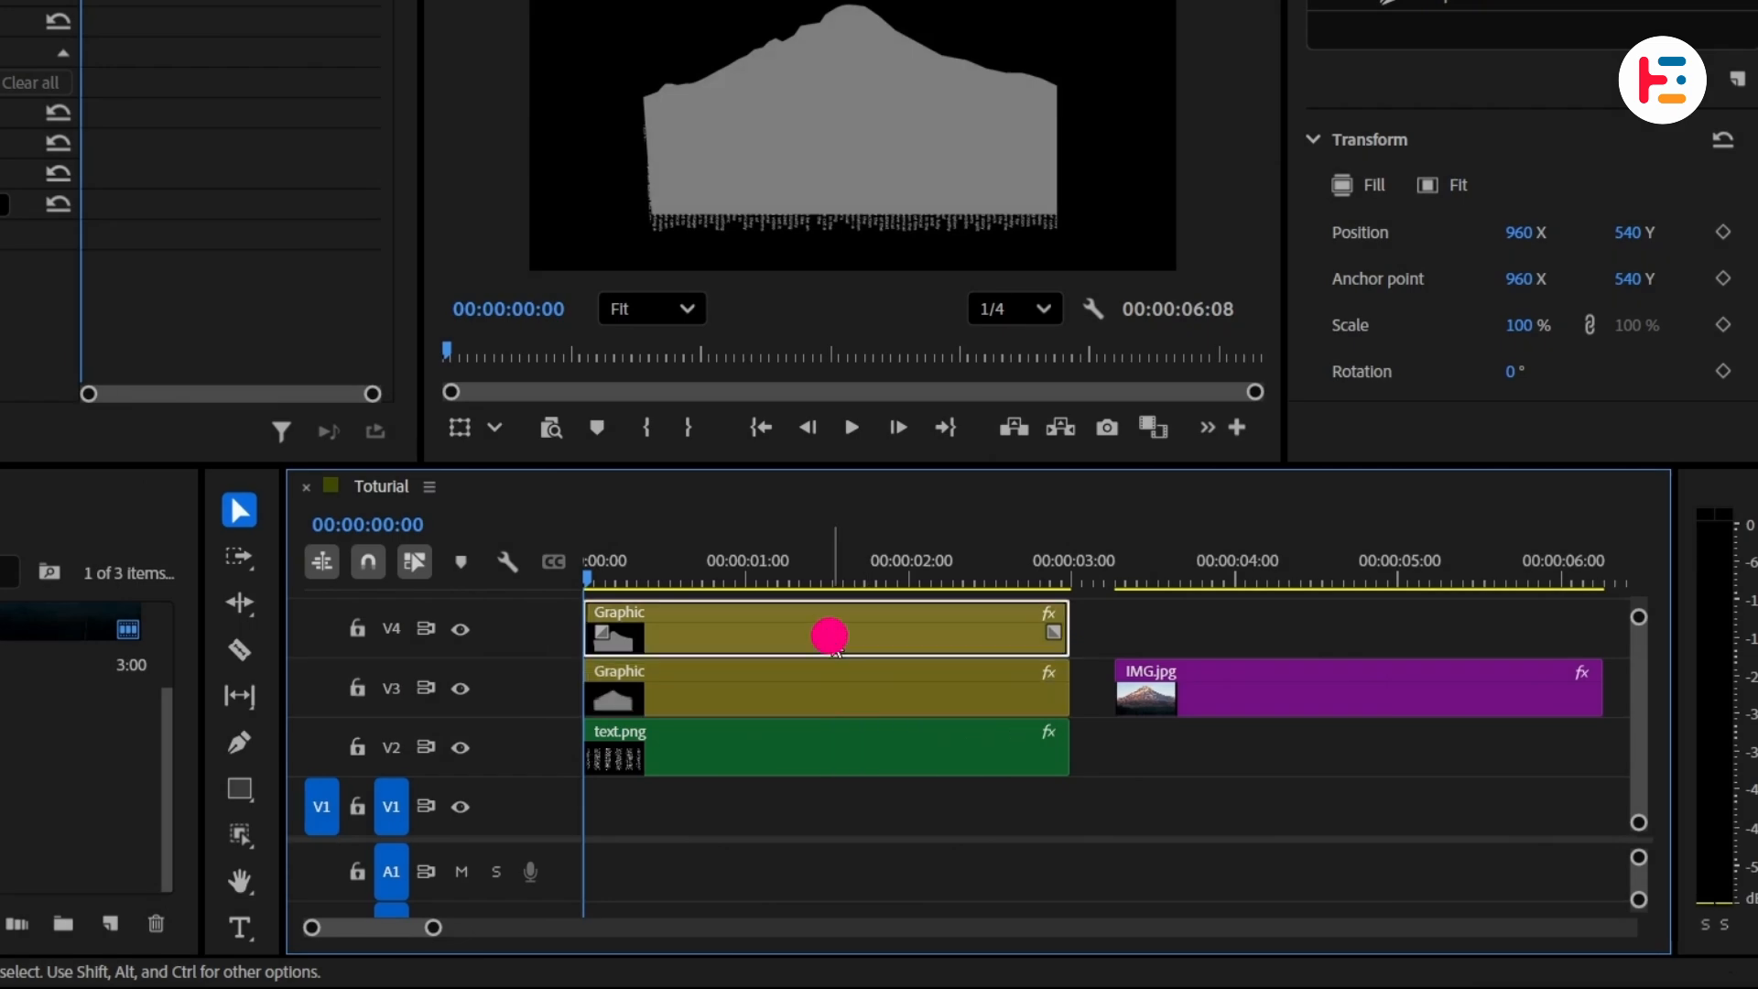
left_click(1474, 15)
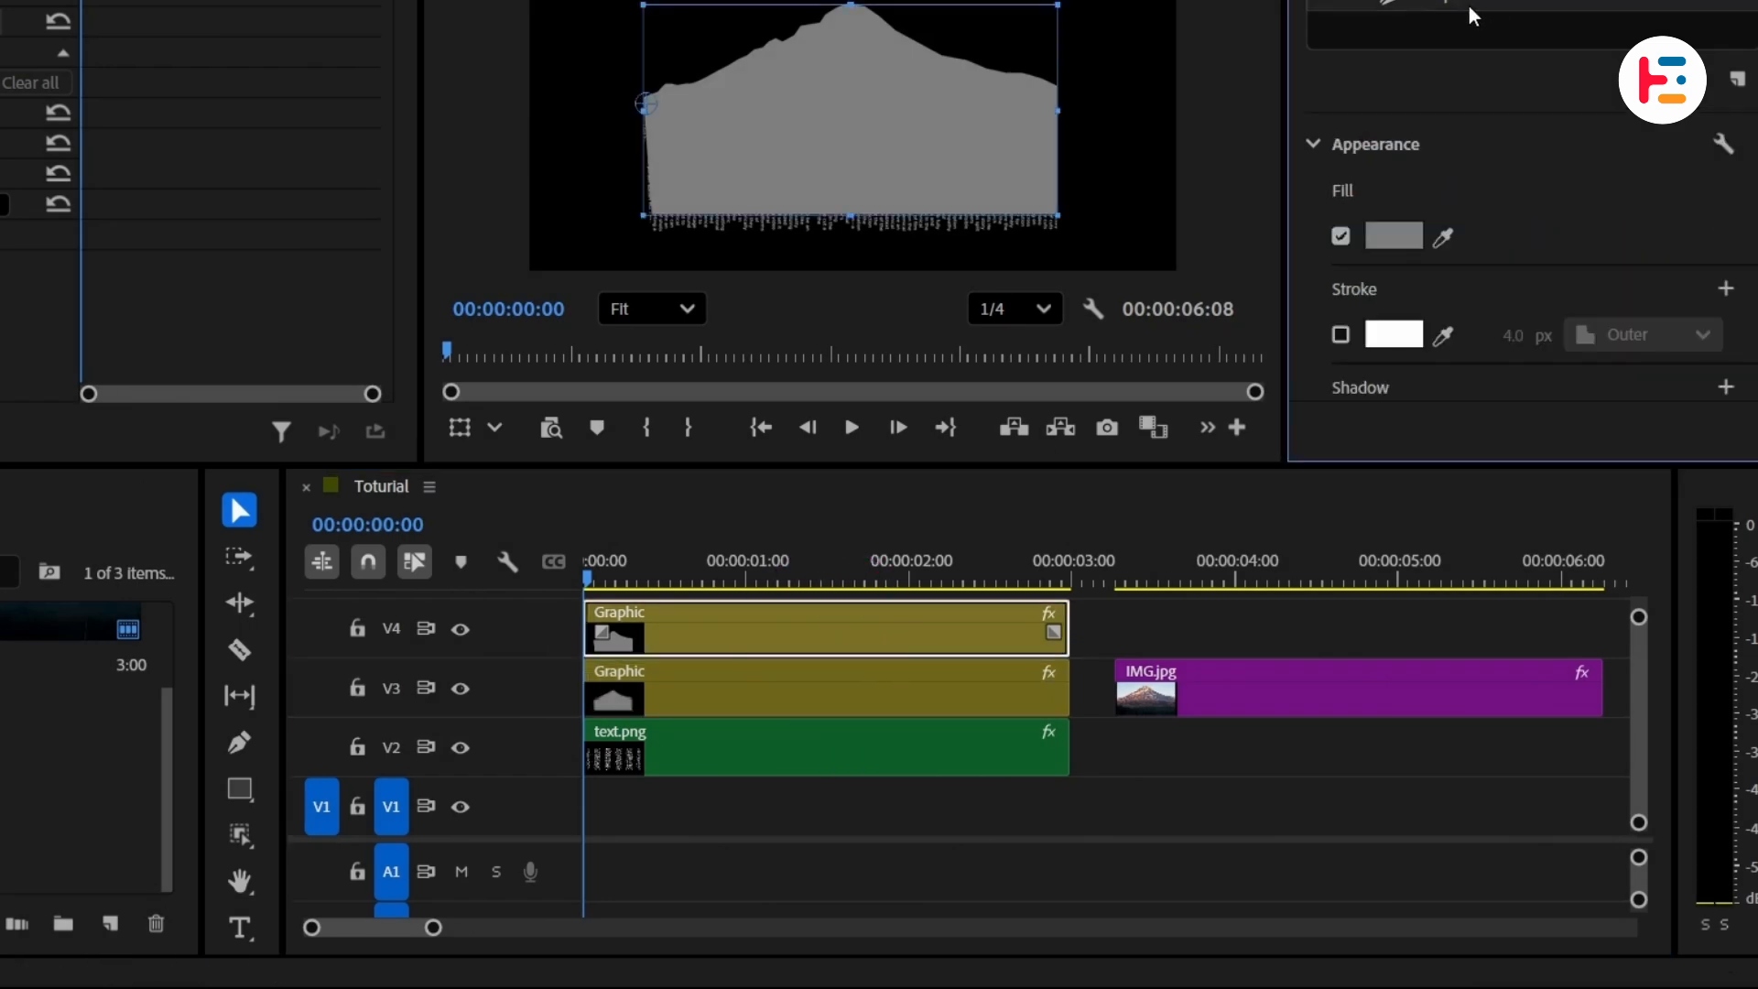
left_click(1394, 236)
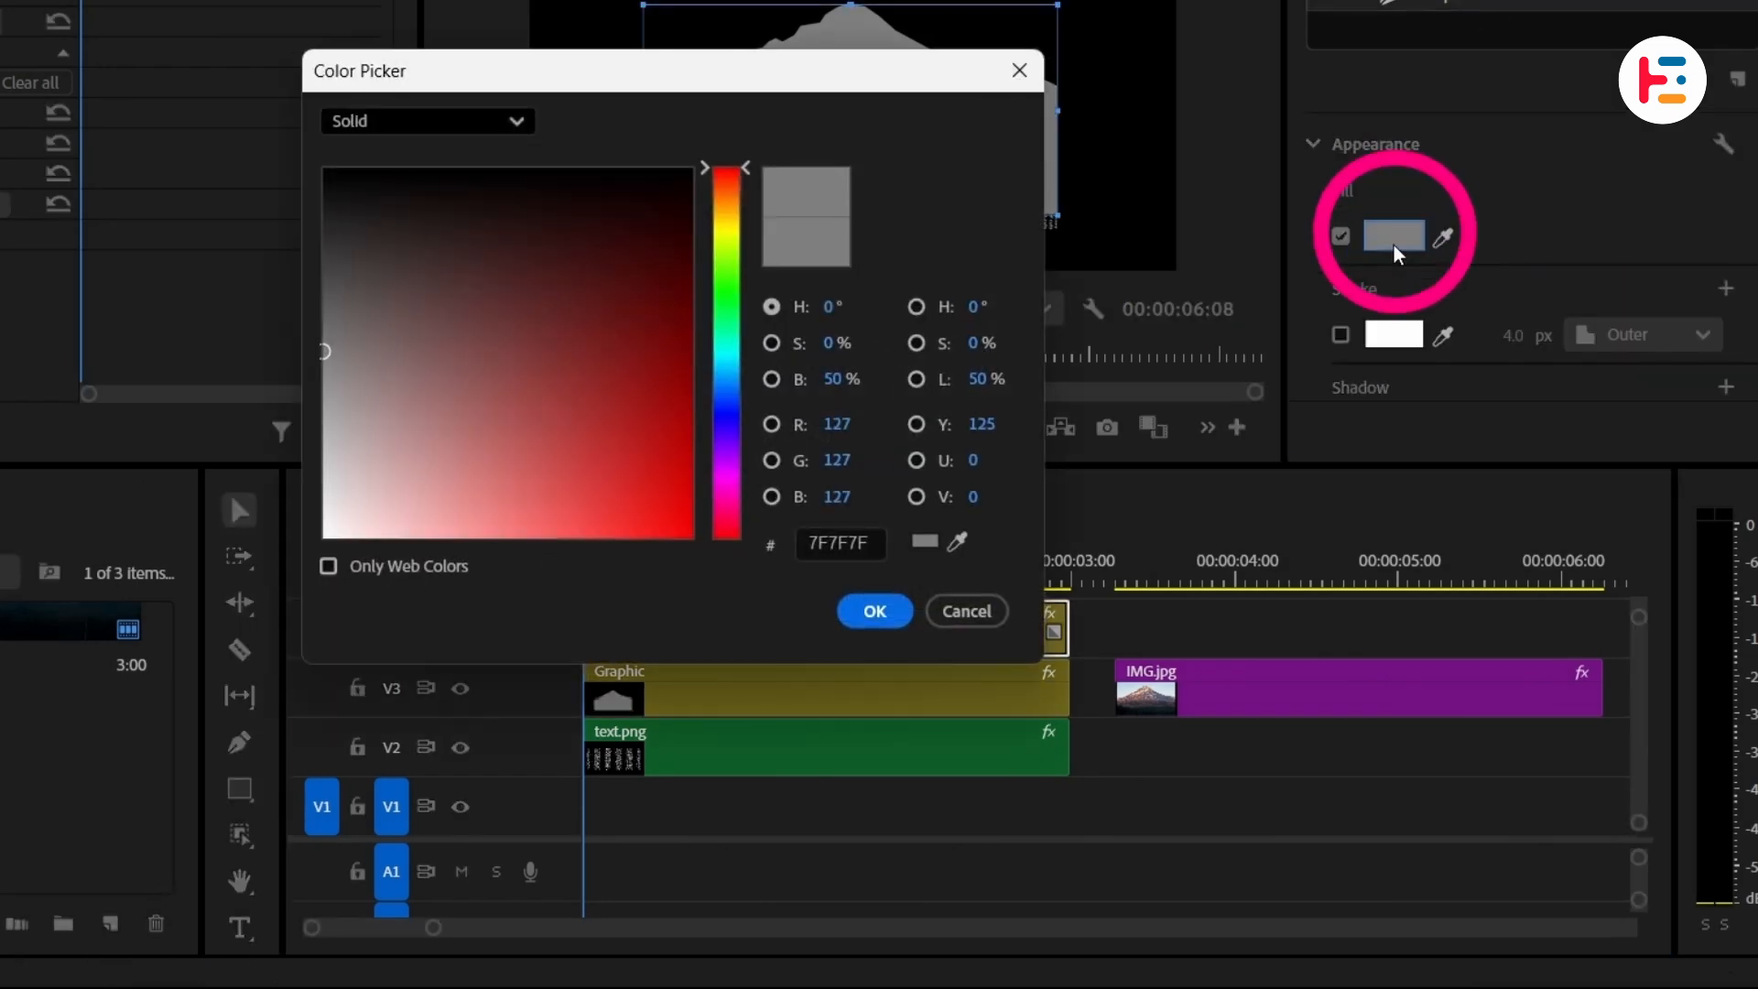
left_click(727, 373)
left_click(400, 530)
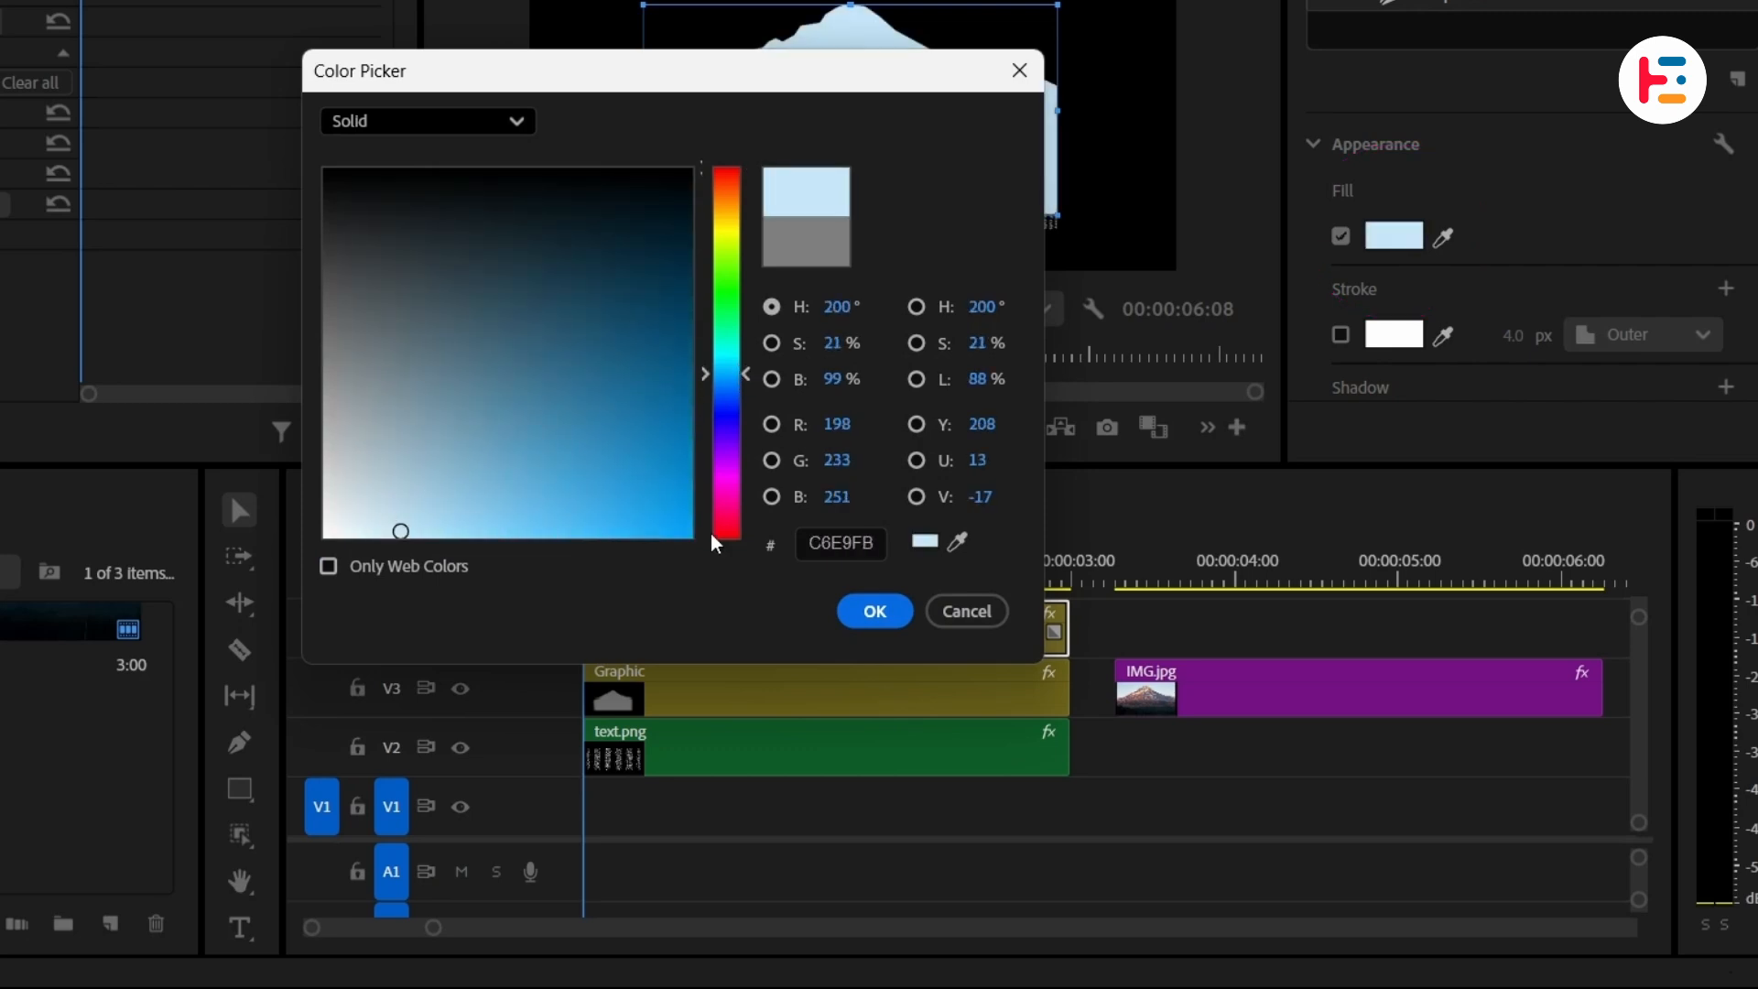
left_click(874, 611)
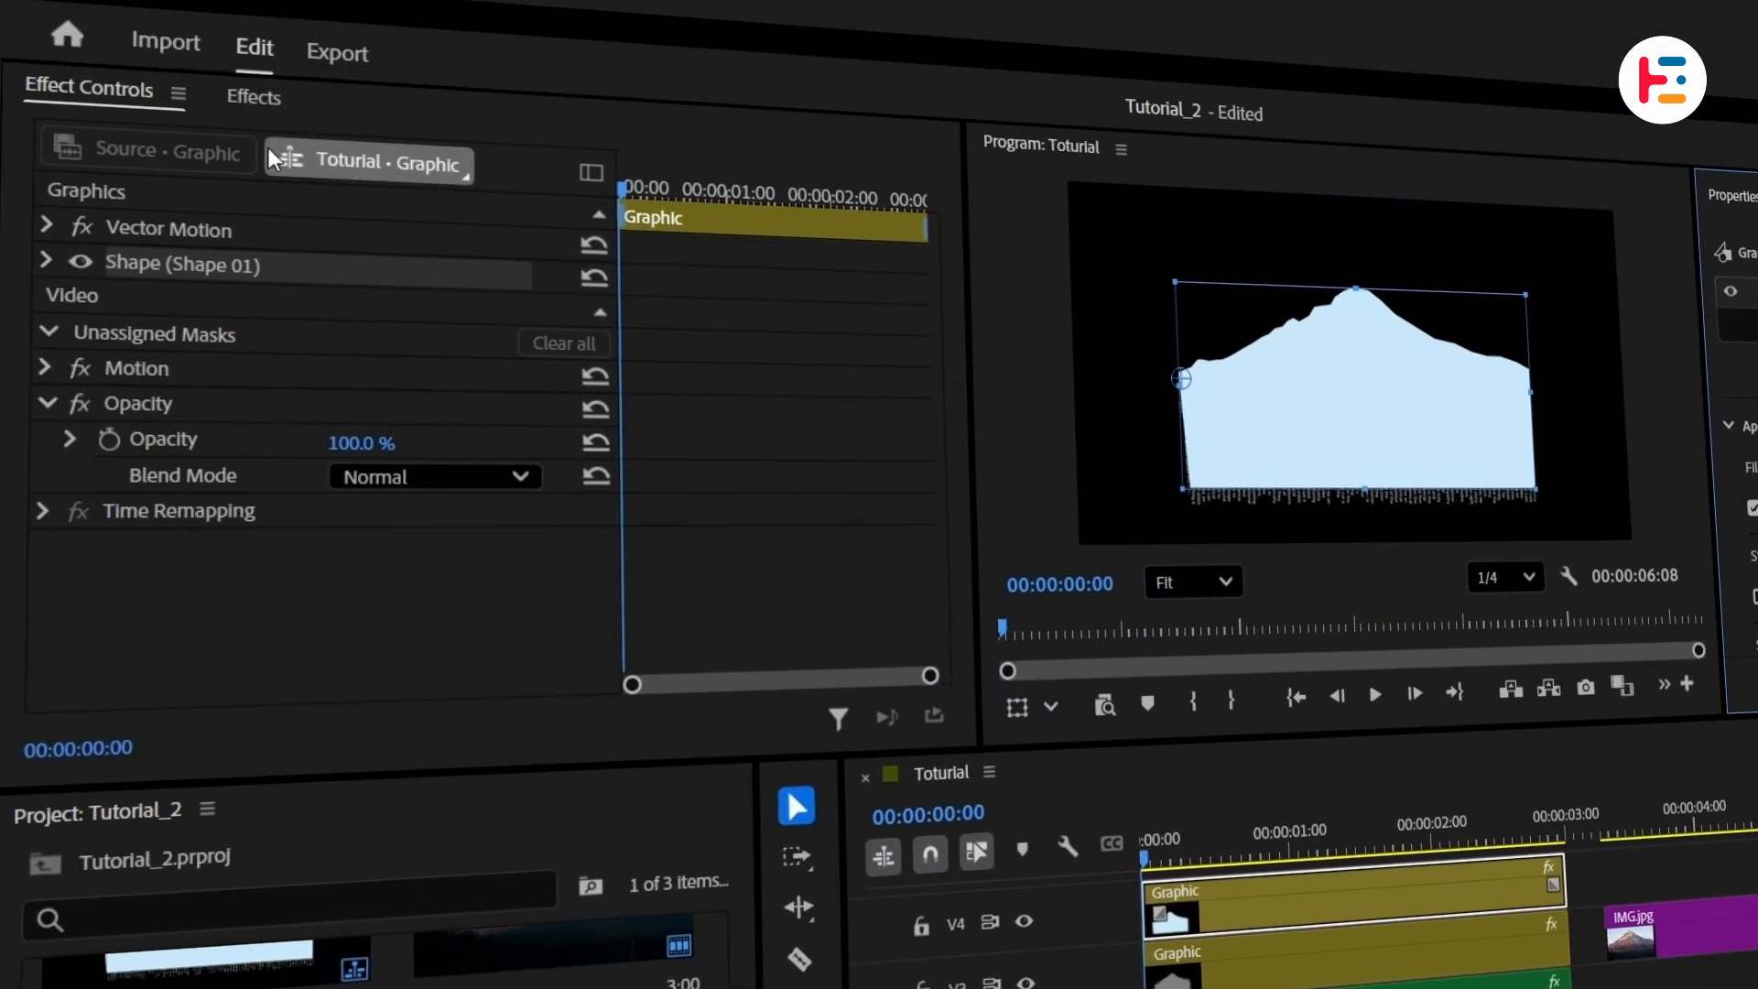
- Apply the Gaussian Blur effect to the light-blue mountain graphic on V4
left_click(251, 102)
left_click(214, 157)
key("BackSpace")
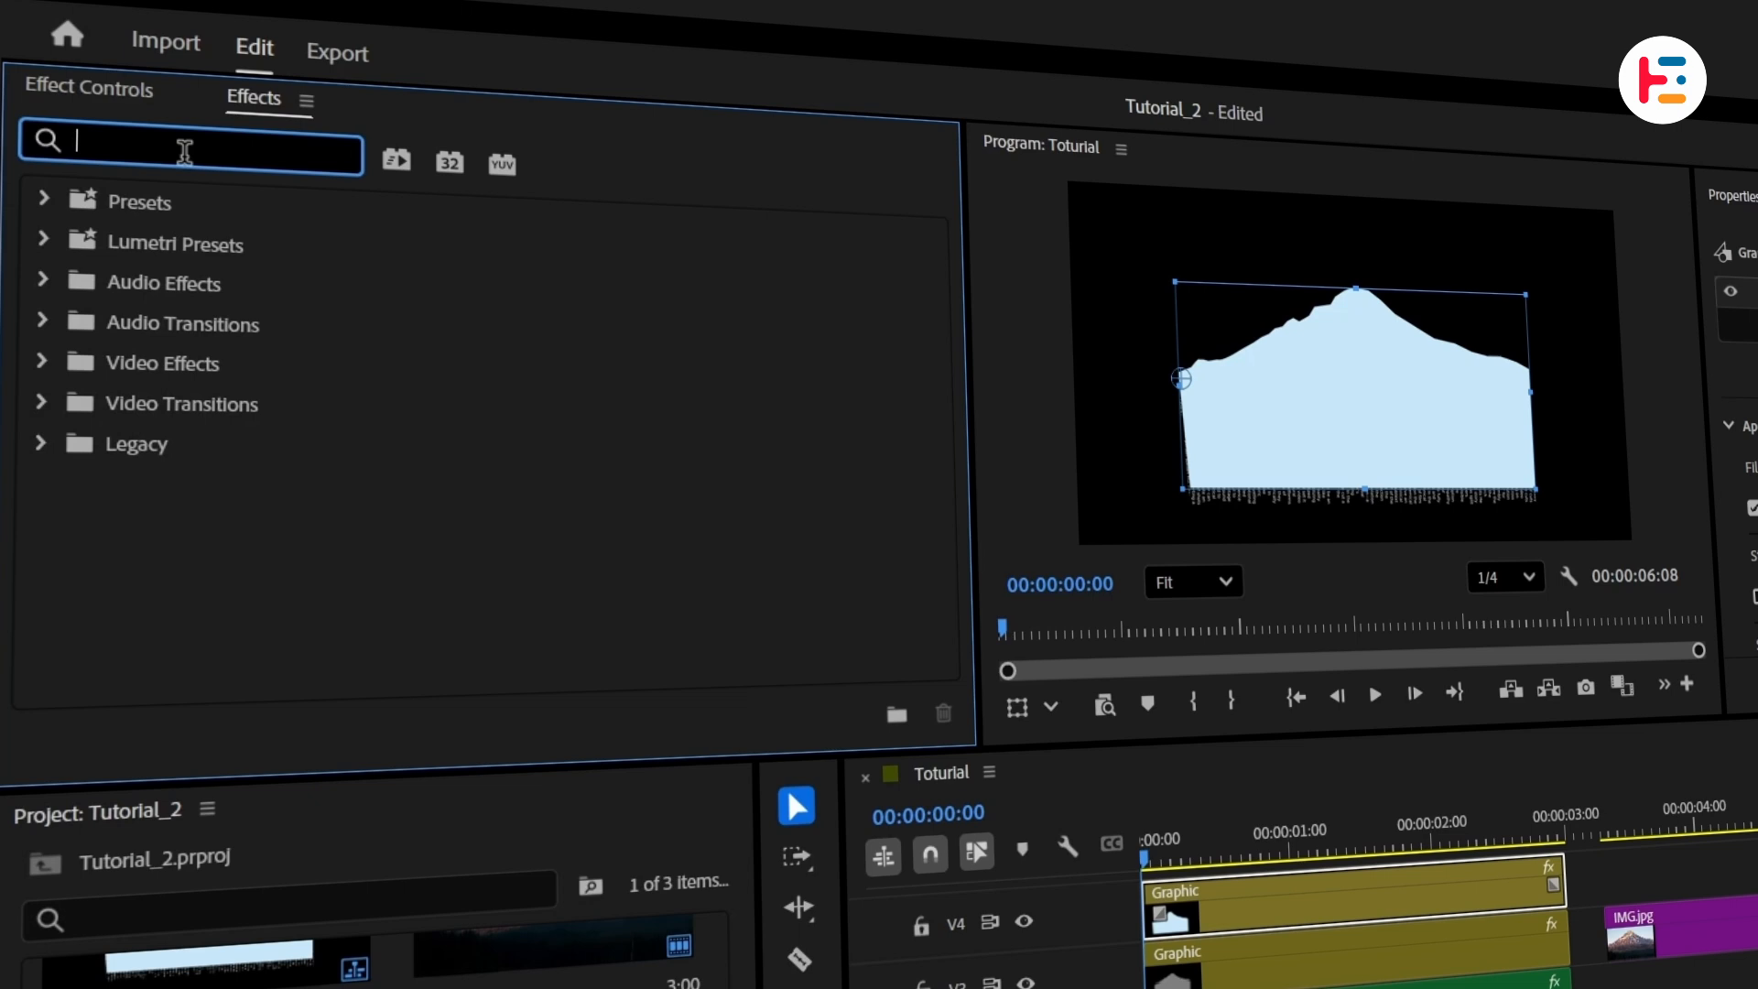
type("gau")
double_click(243, 449)
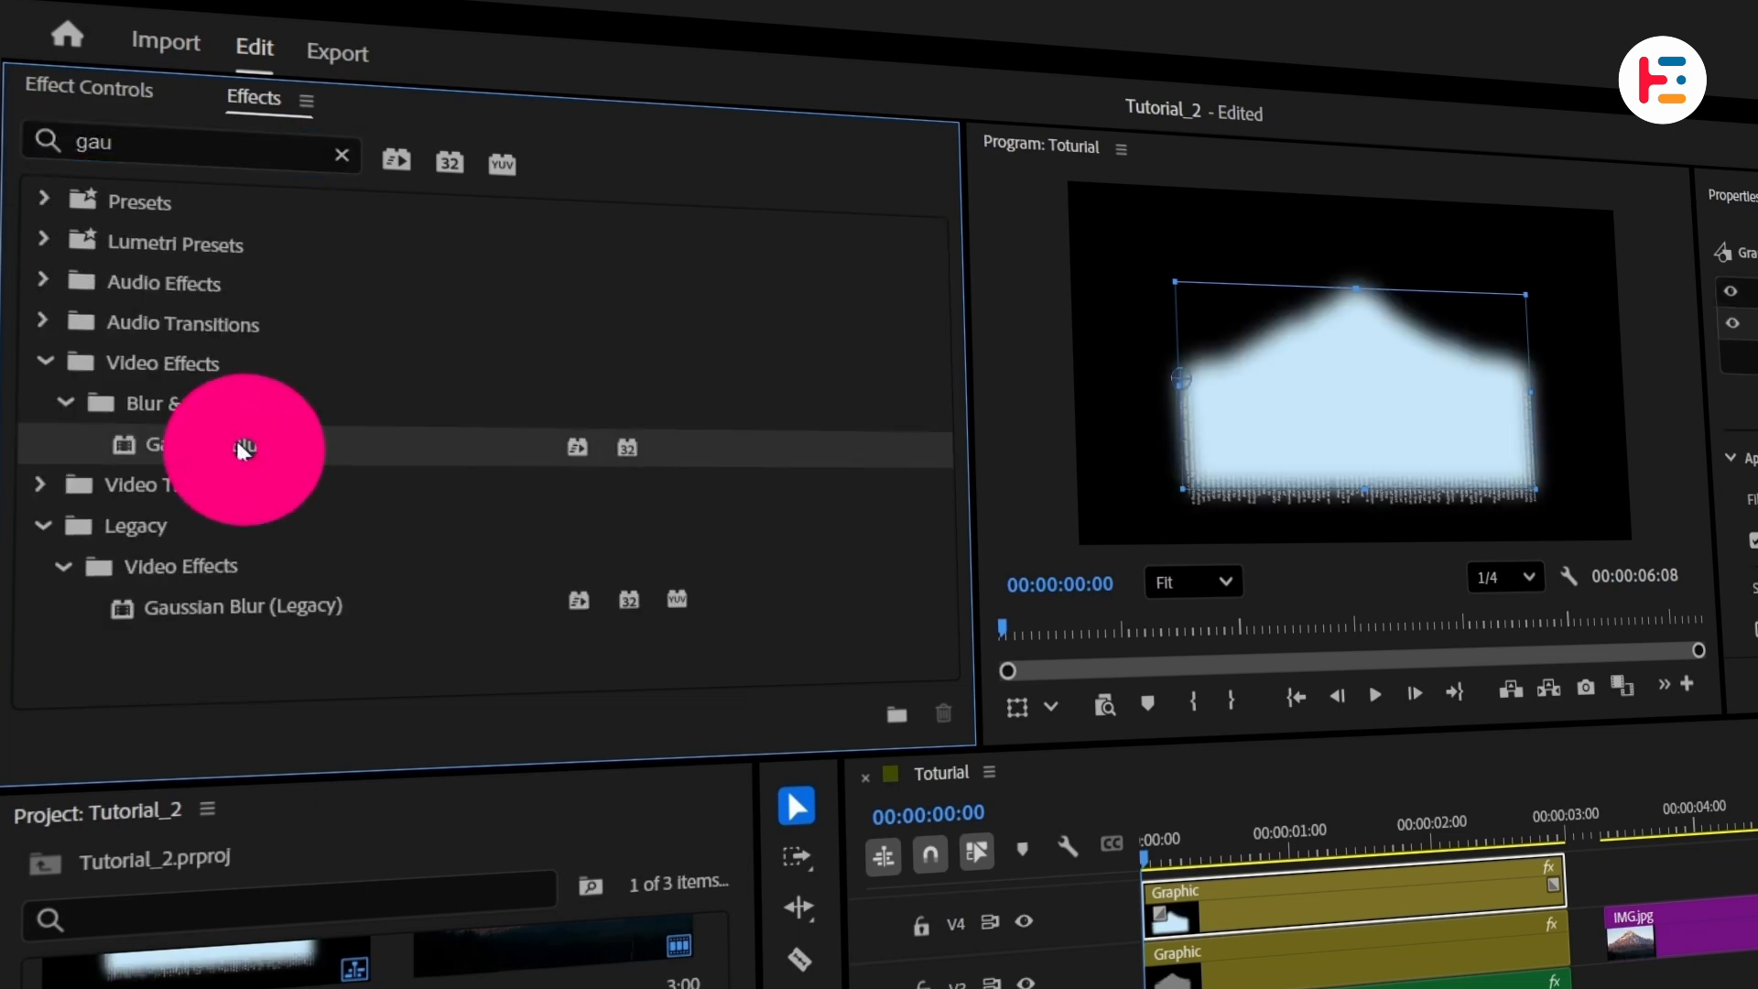
- Set the Gaussian Blur amount on the V4 graphic to 74
left_click(109, 92)
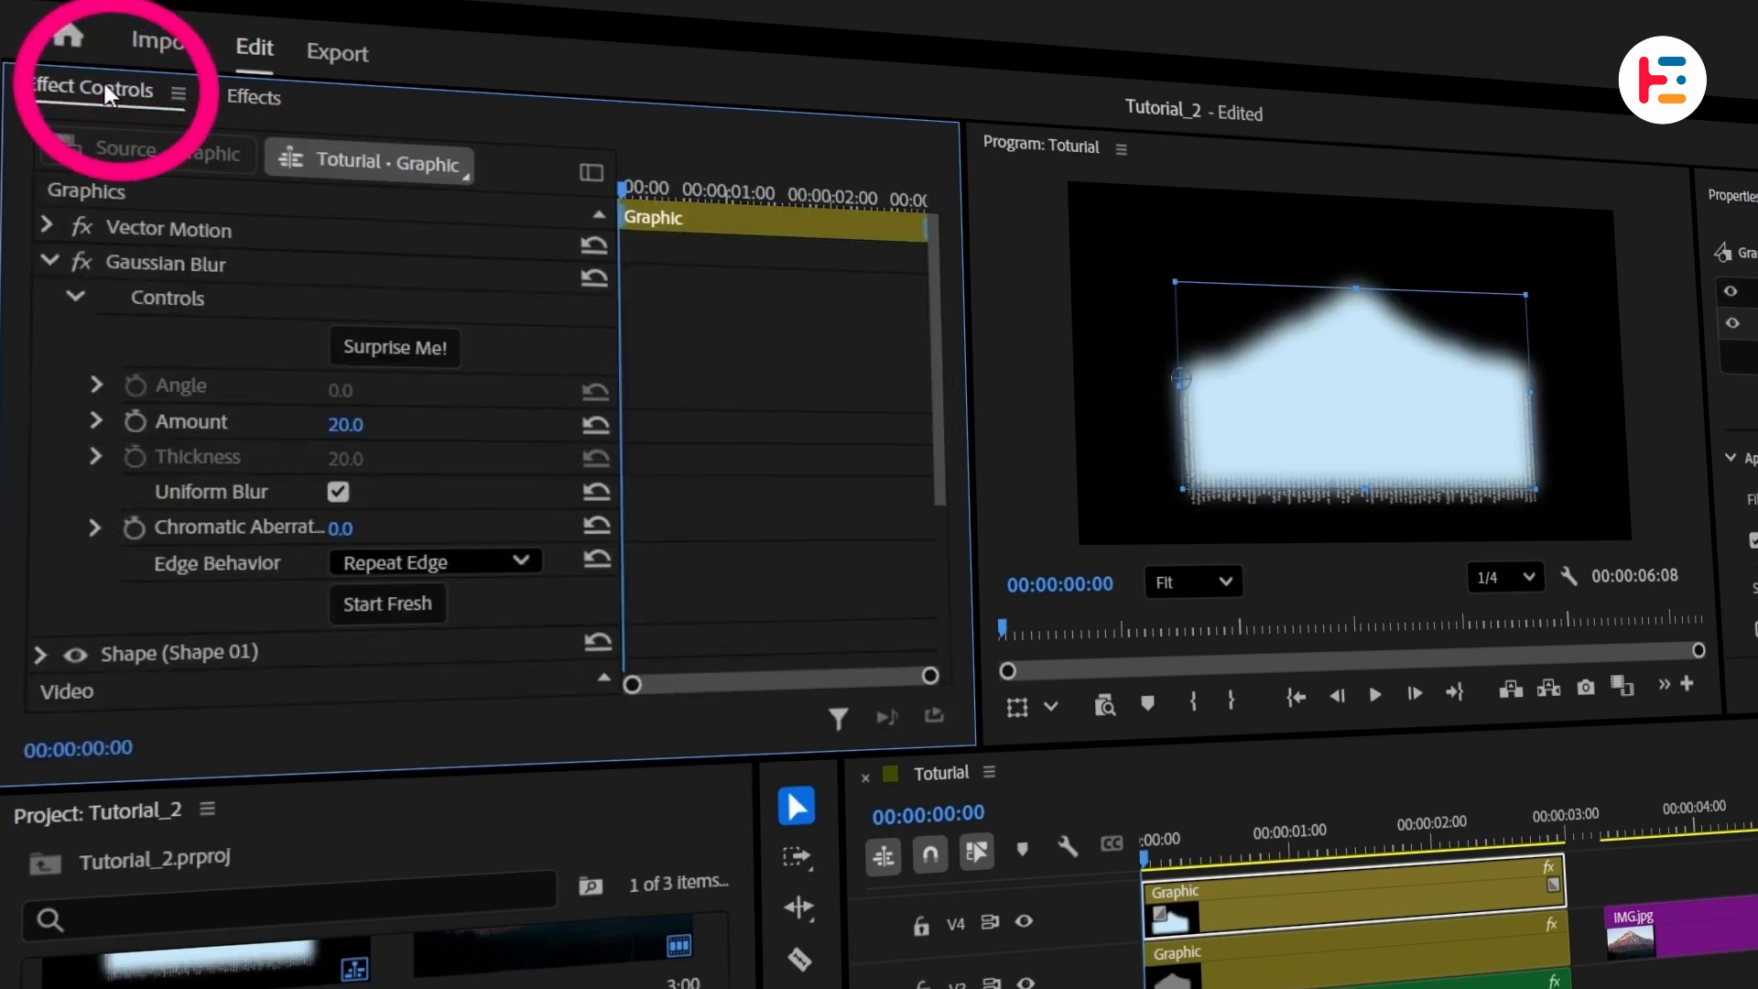
left_click(209, 276)
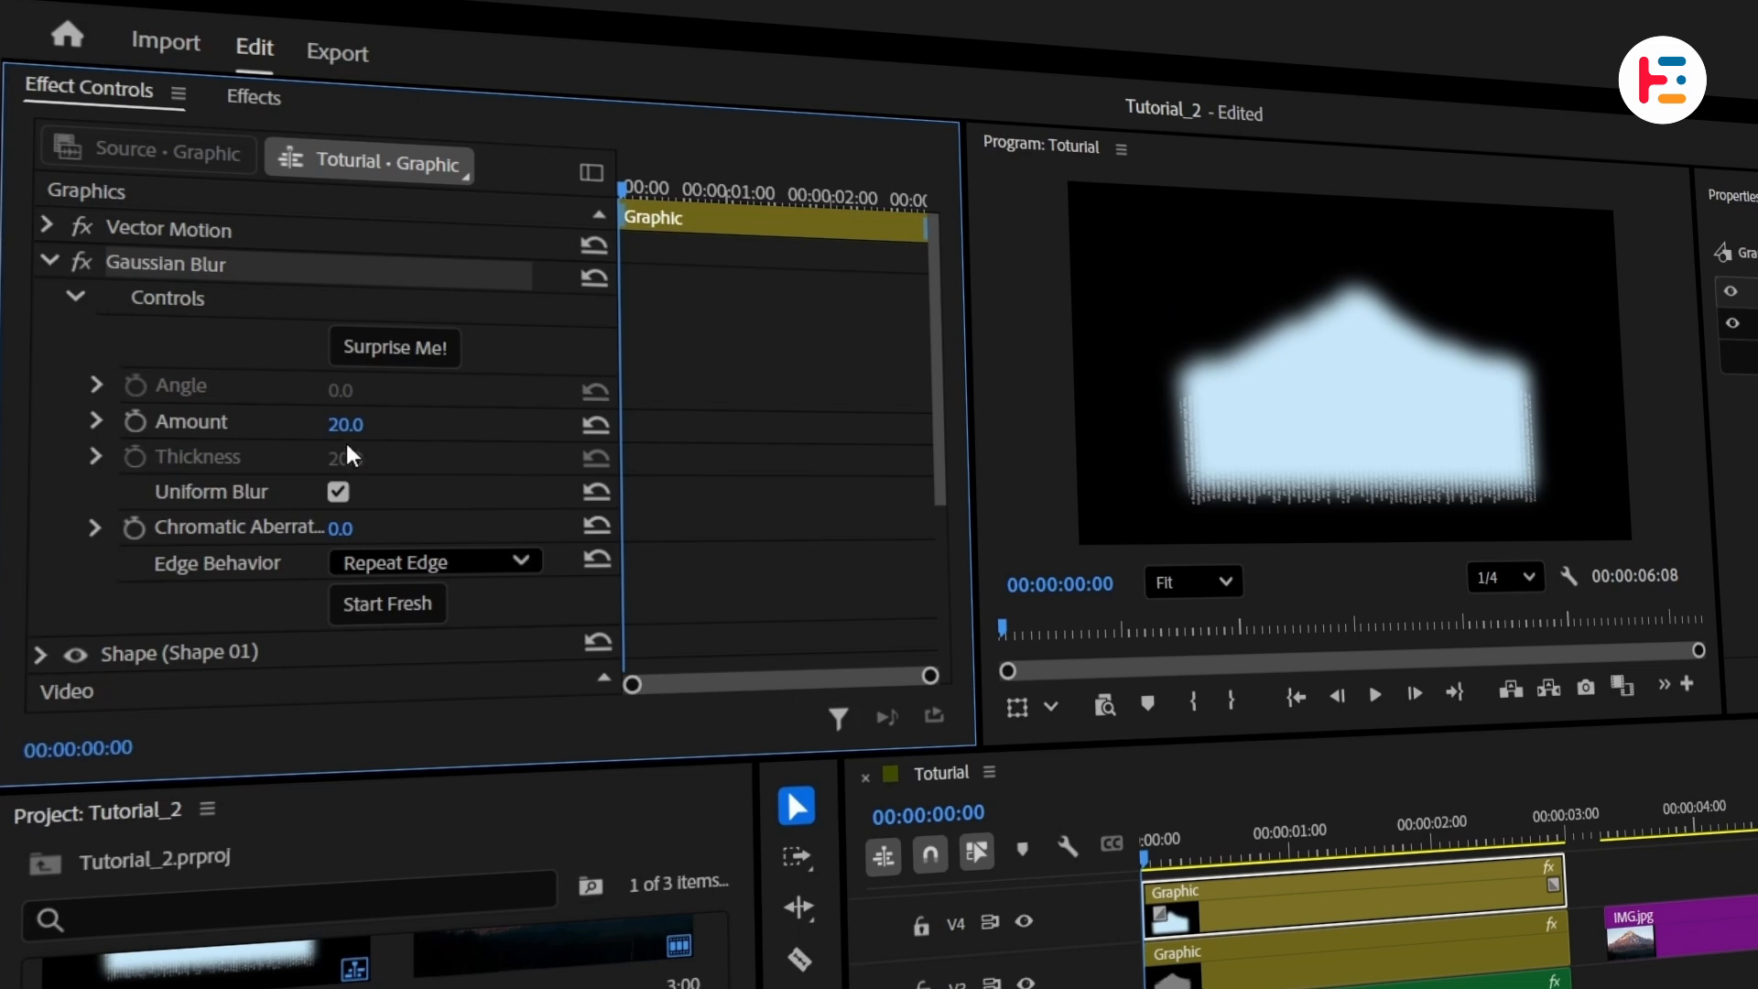
left_click_drag(345, 423, 398, 423)
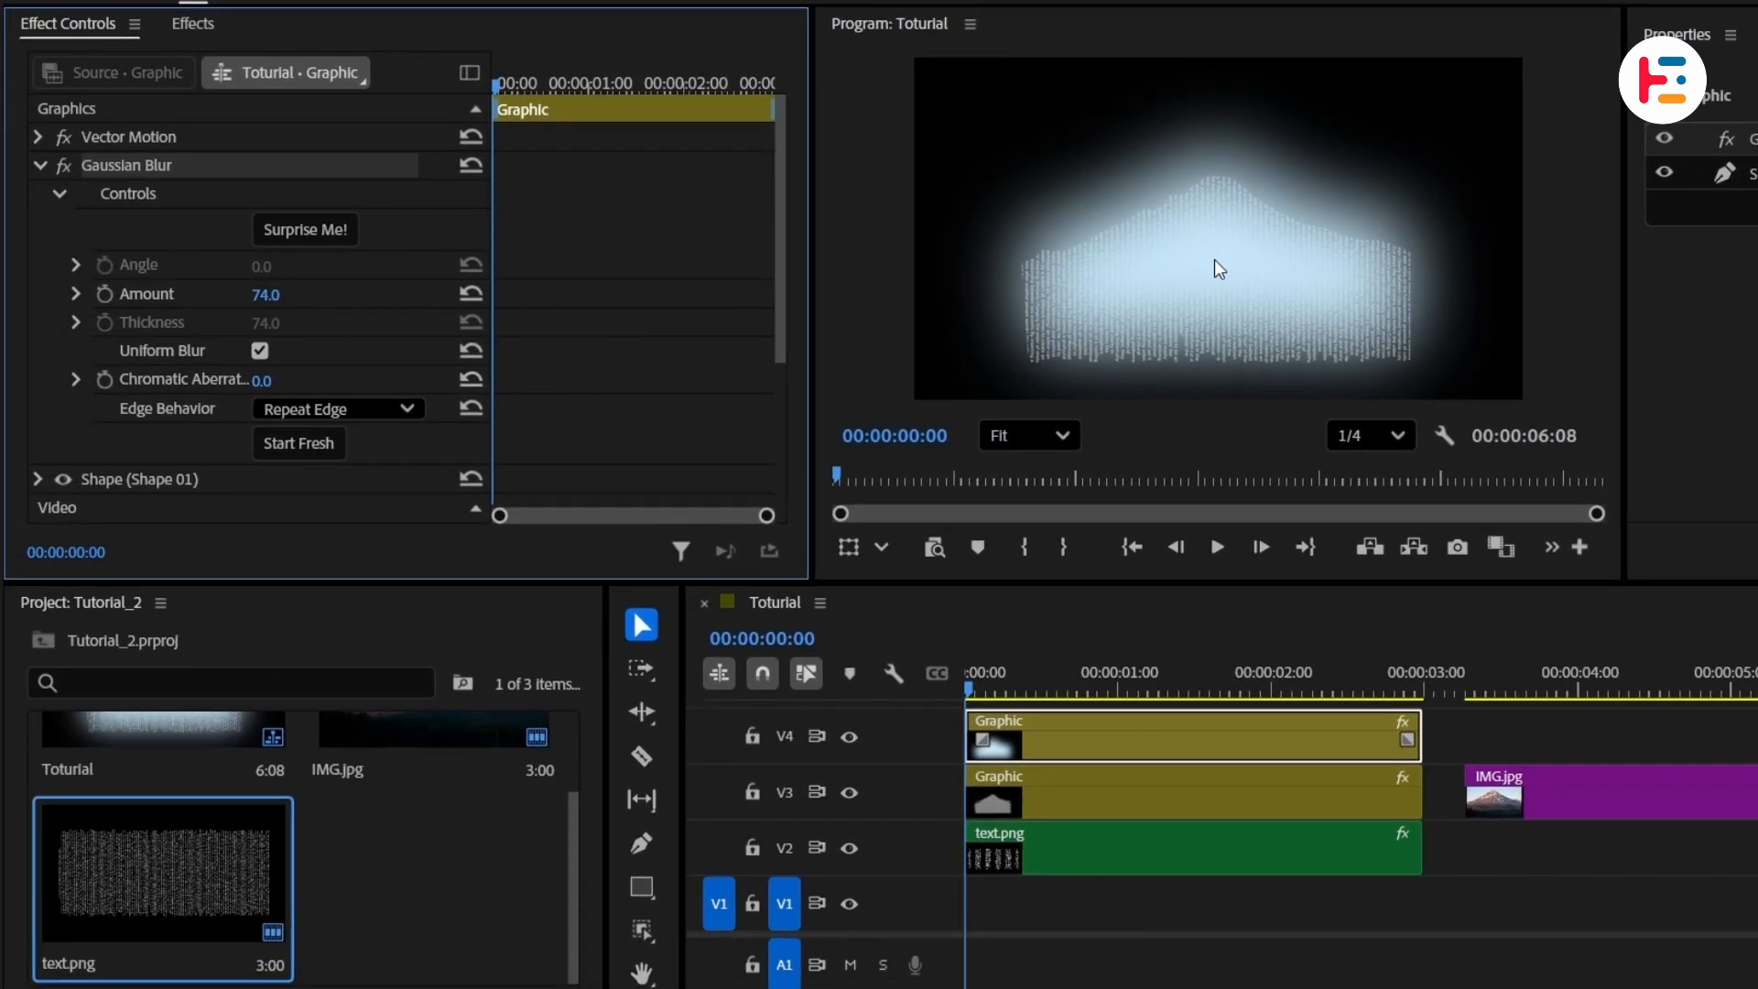
- Draw a wide ellipse mask over the middle of the mountain on the V4 graphic's shape
scroll(316, 451, "down", 5)
left_click(188, 246)
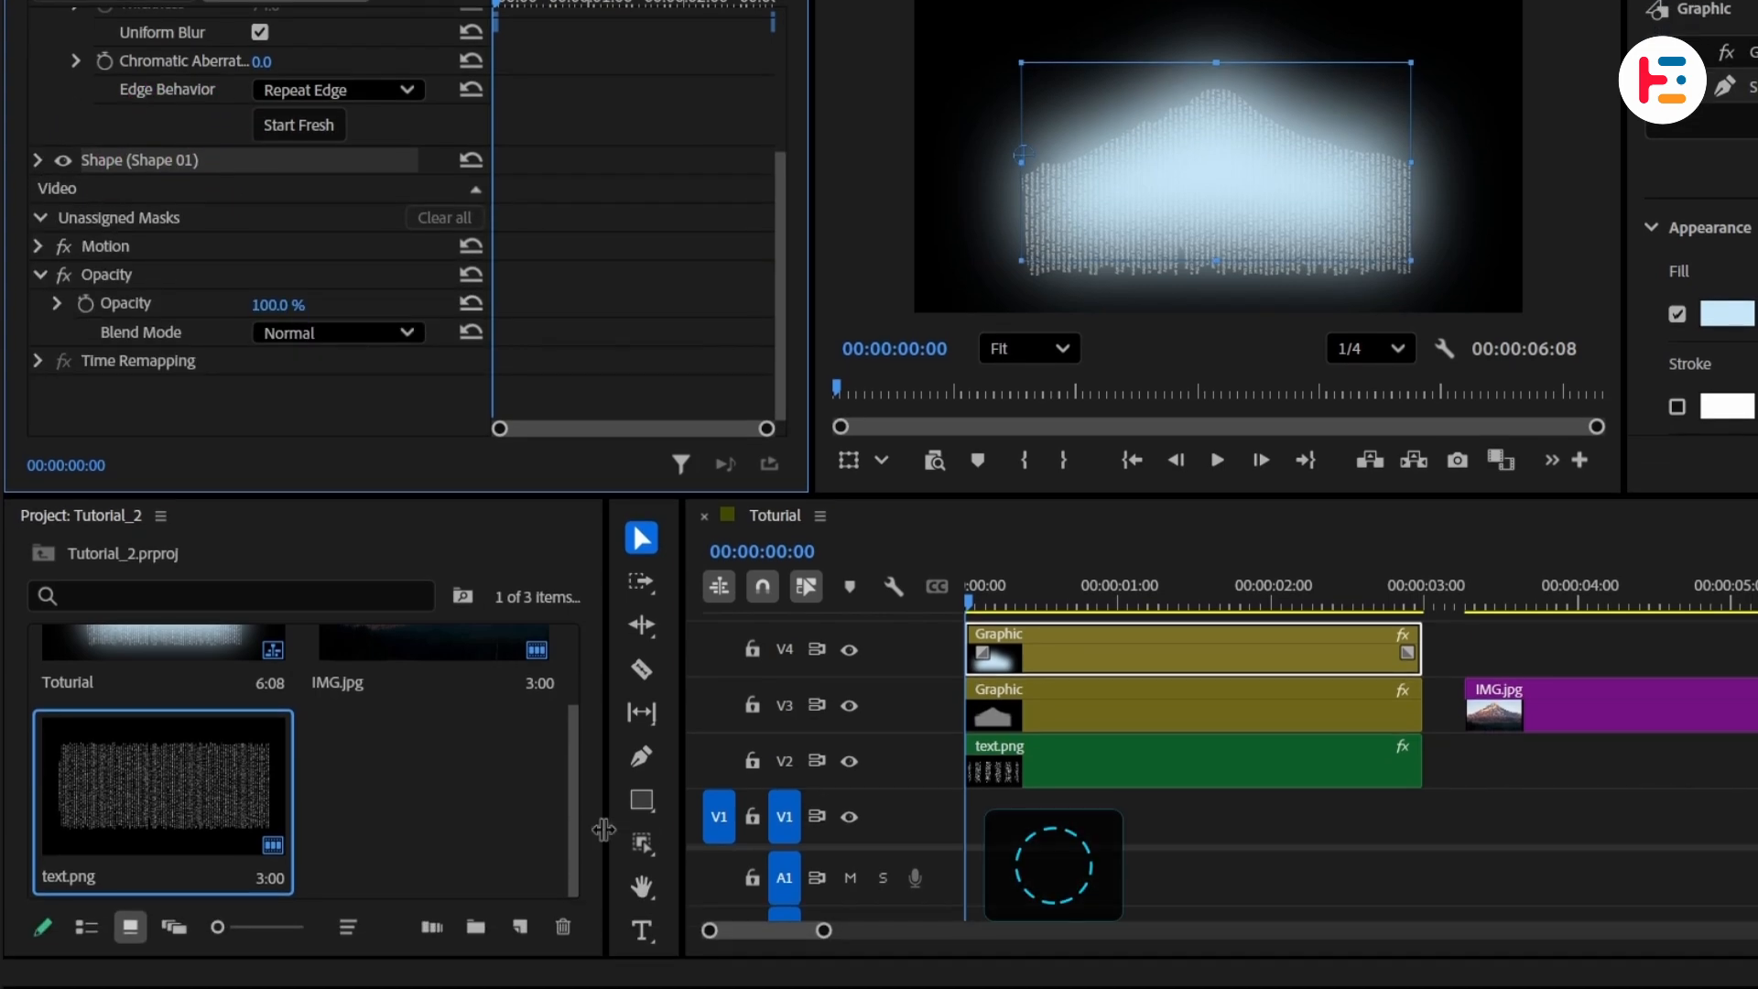
left_click(644, 838)
left_click(696, 868)
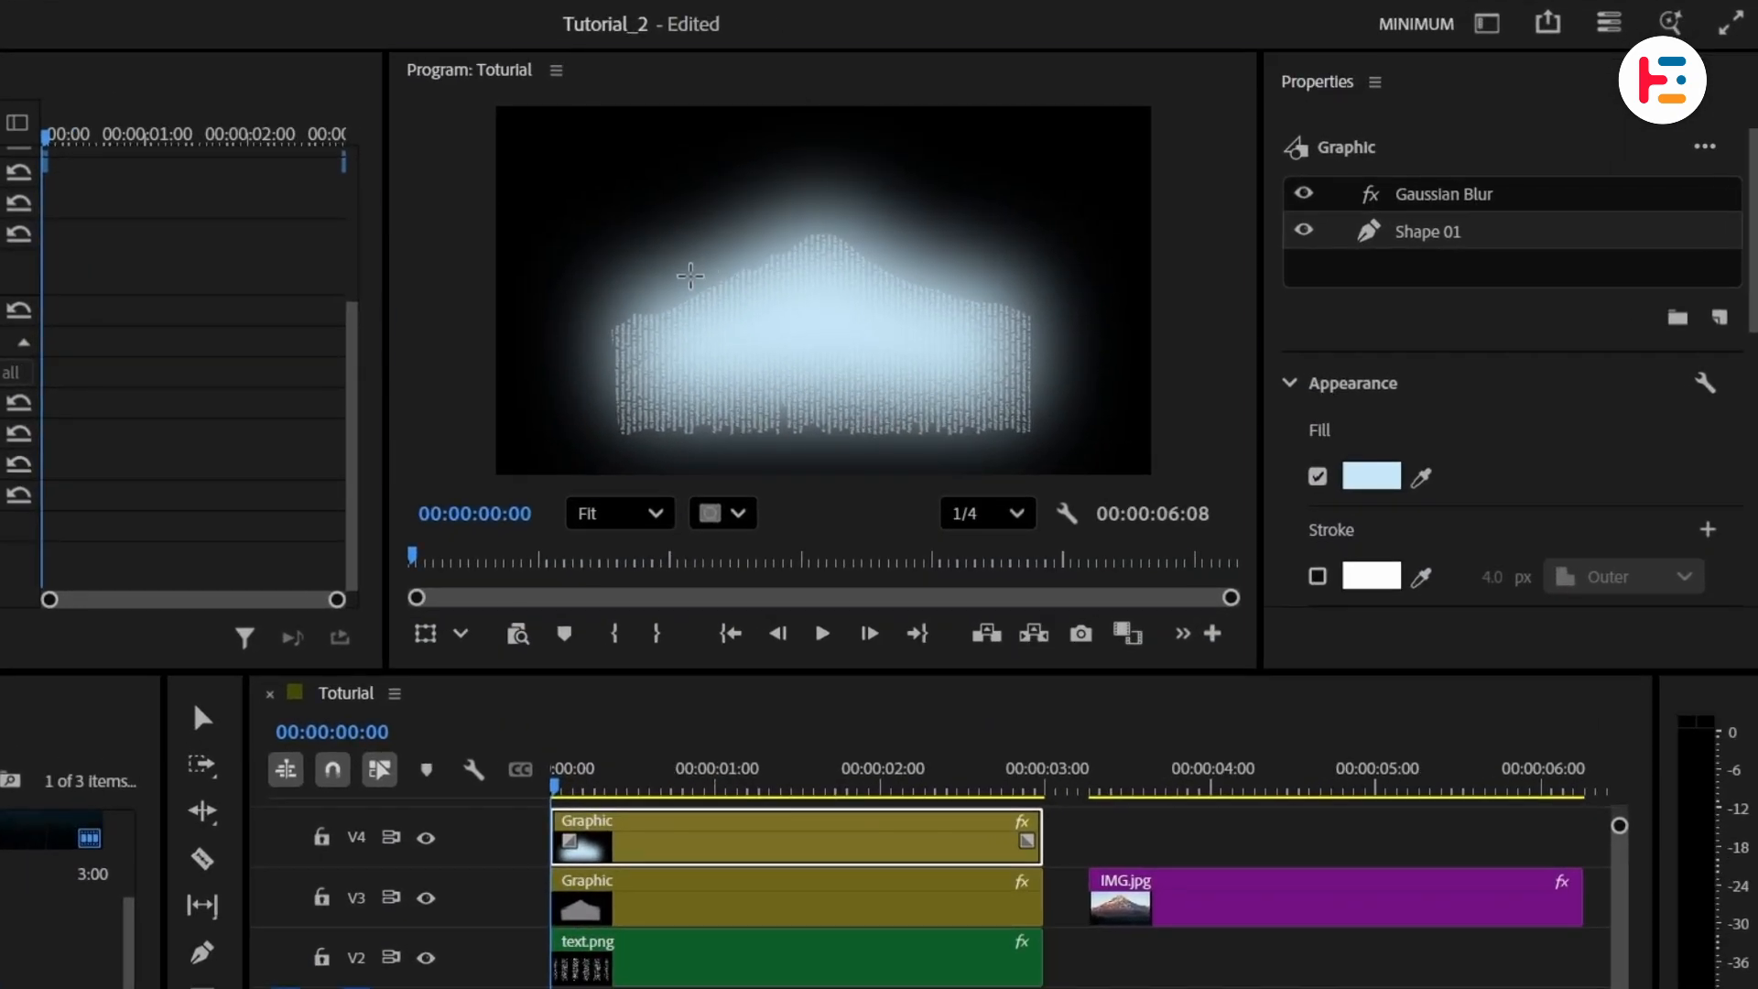
left_click_drag(690, 275, 957, 400)
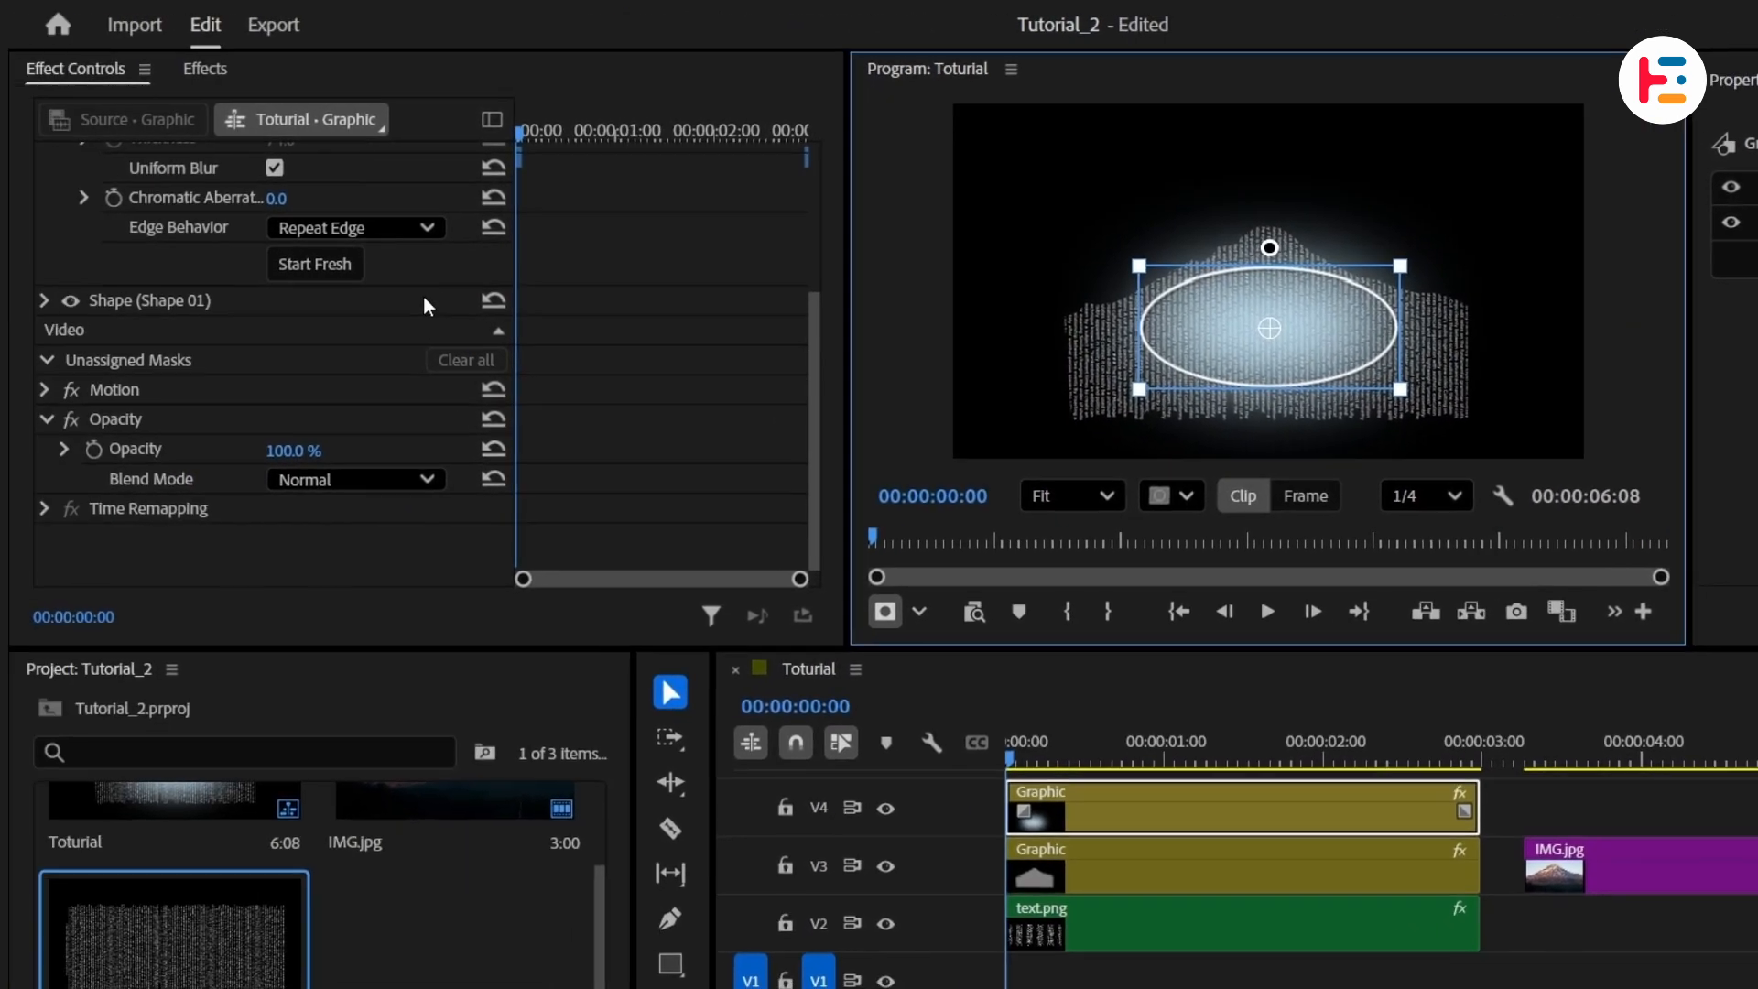
- Set the ellipse mask's feather to 396 and expansion to 77, and preview the glow full-frame
left_click(44, 215)
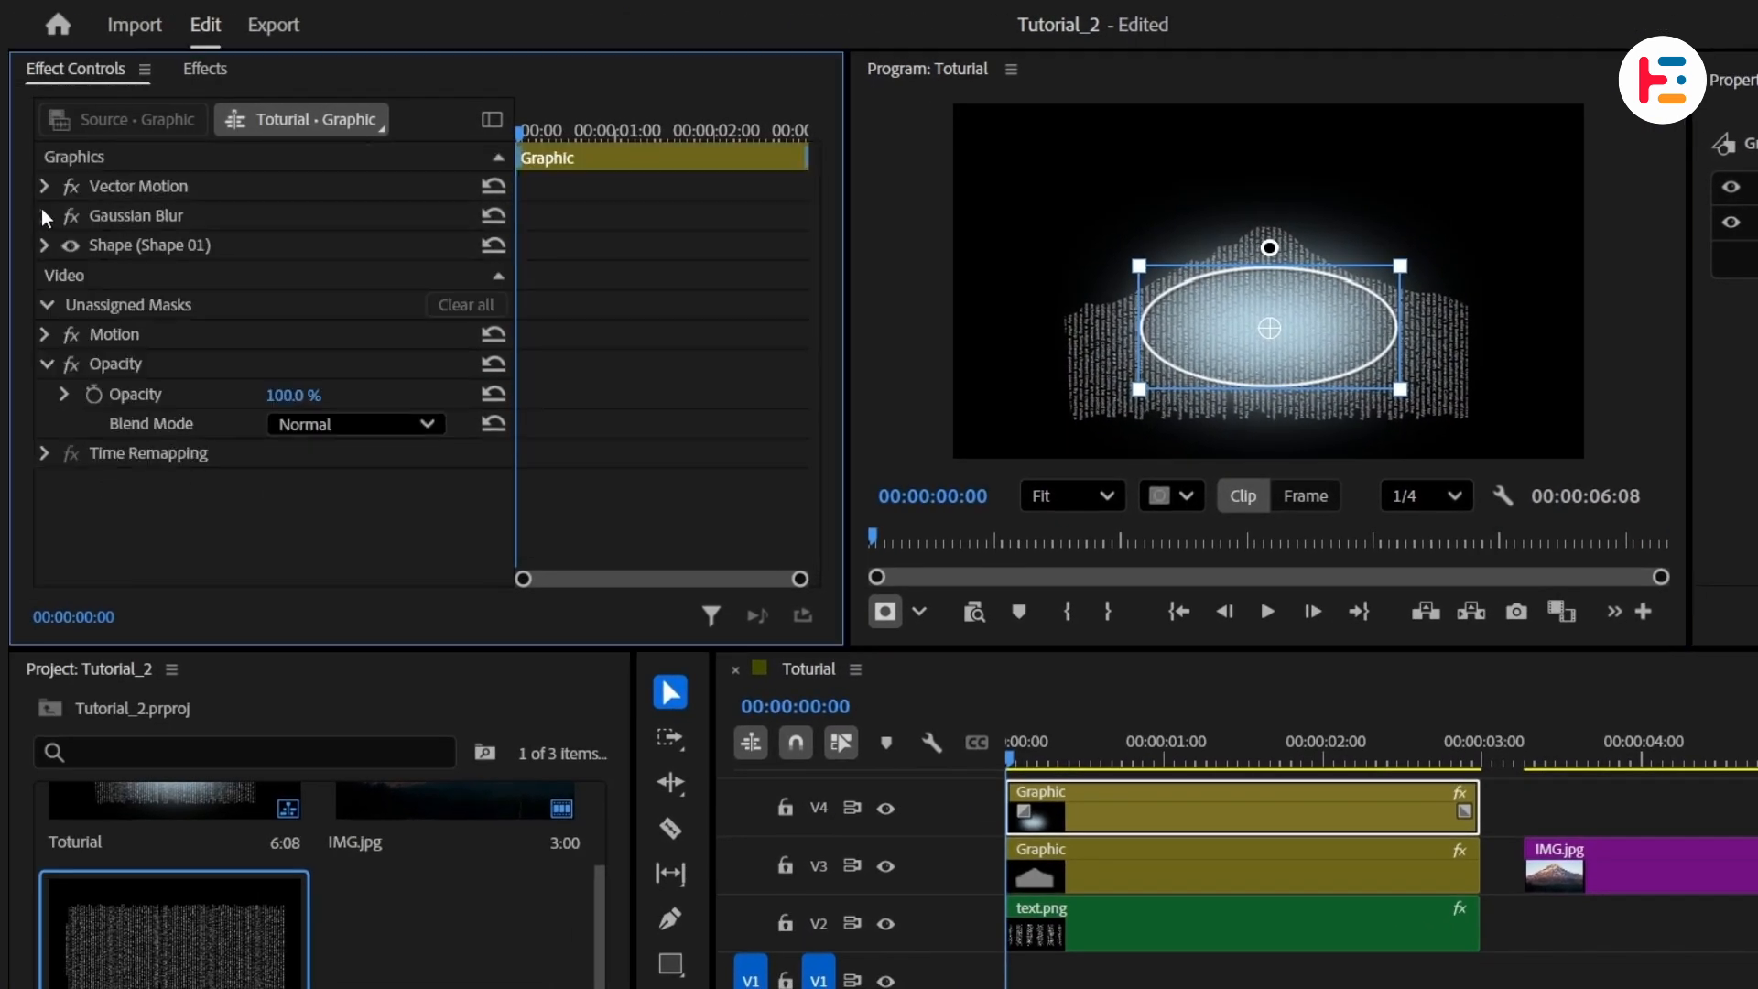
left_click(102, 249)
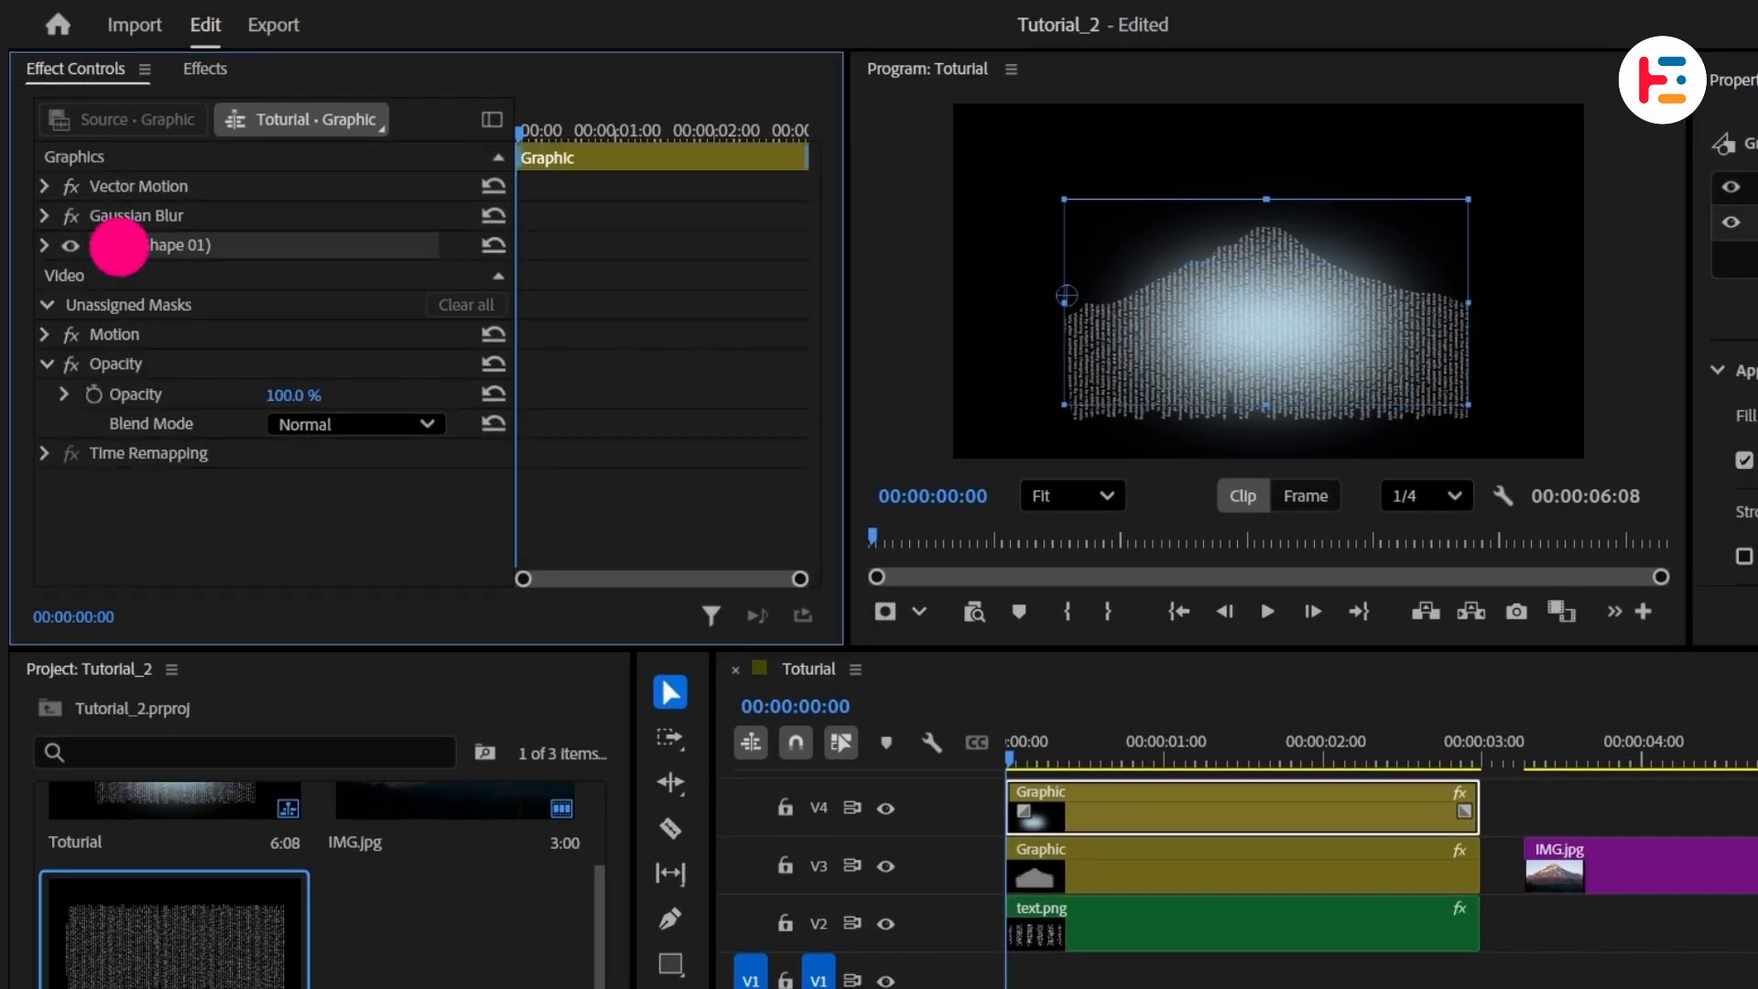
left_click(44, 245)
left_click(165, 266)
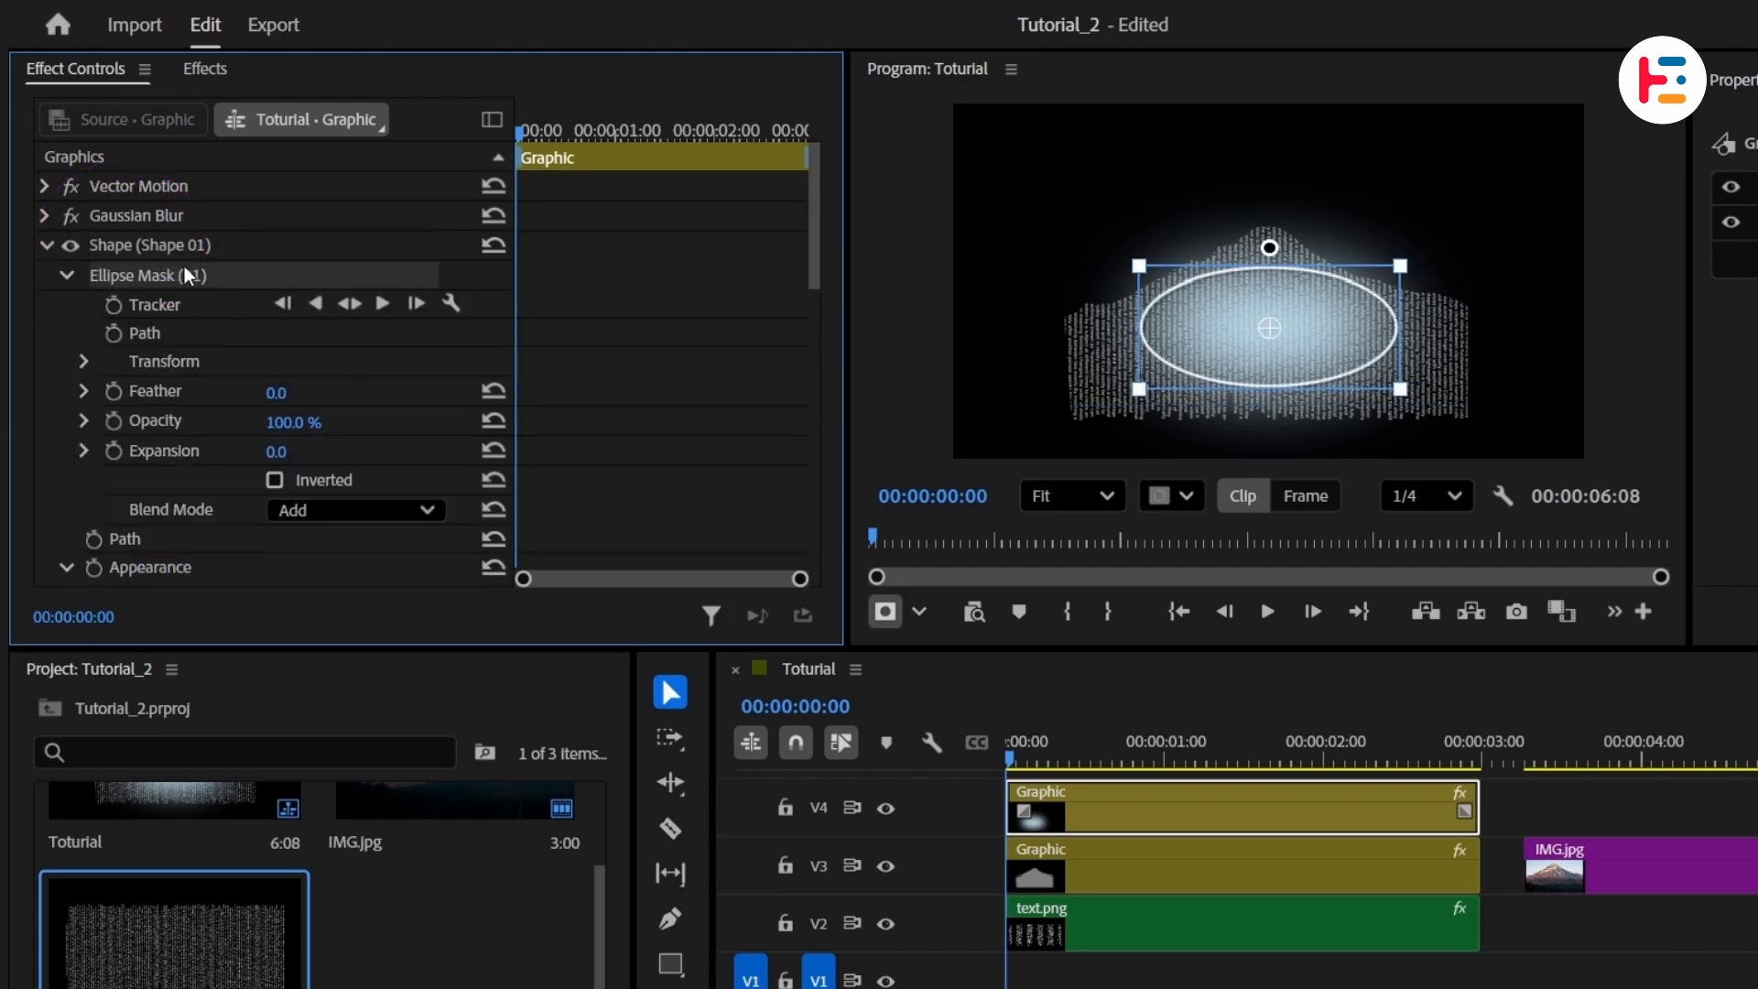
left_click_drag(280, 392, 294, 390)
left_click_drag(280, 451, 286, 450)
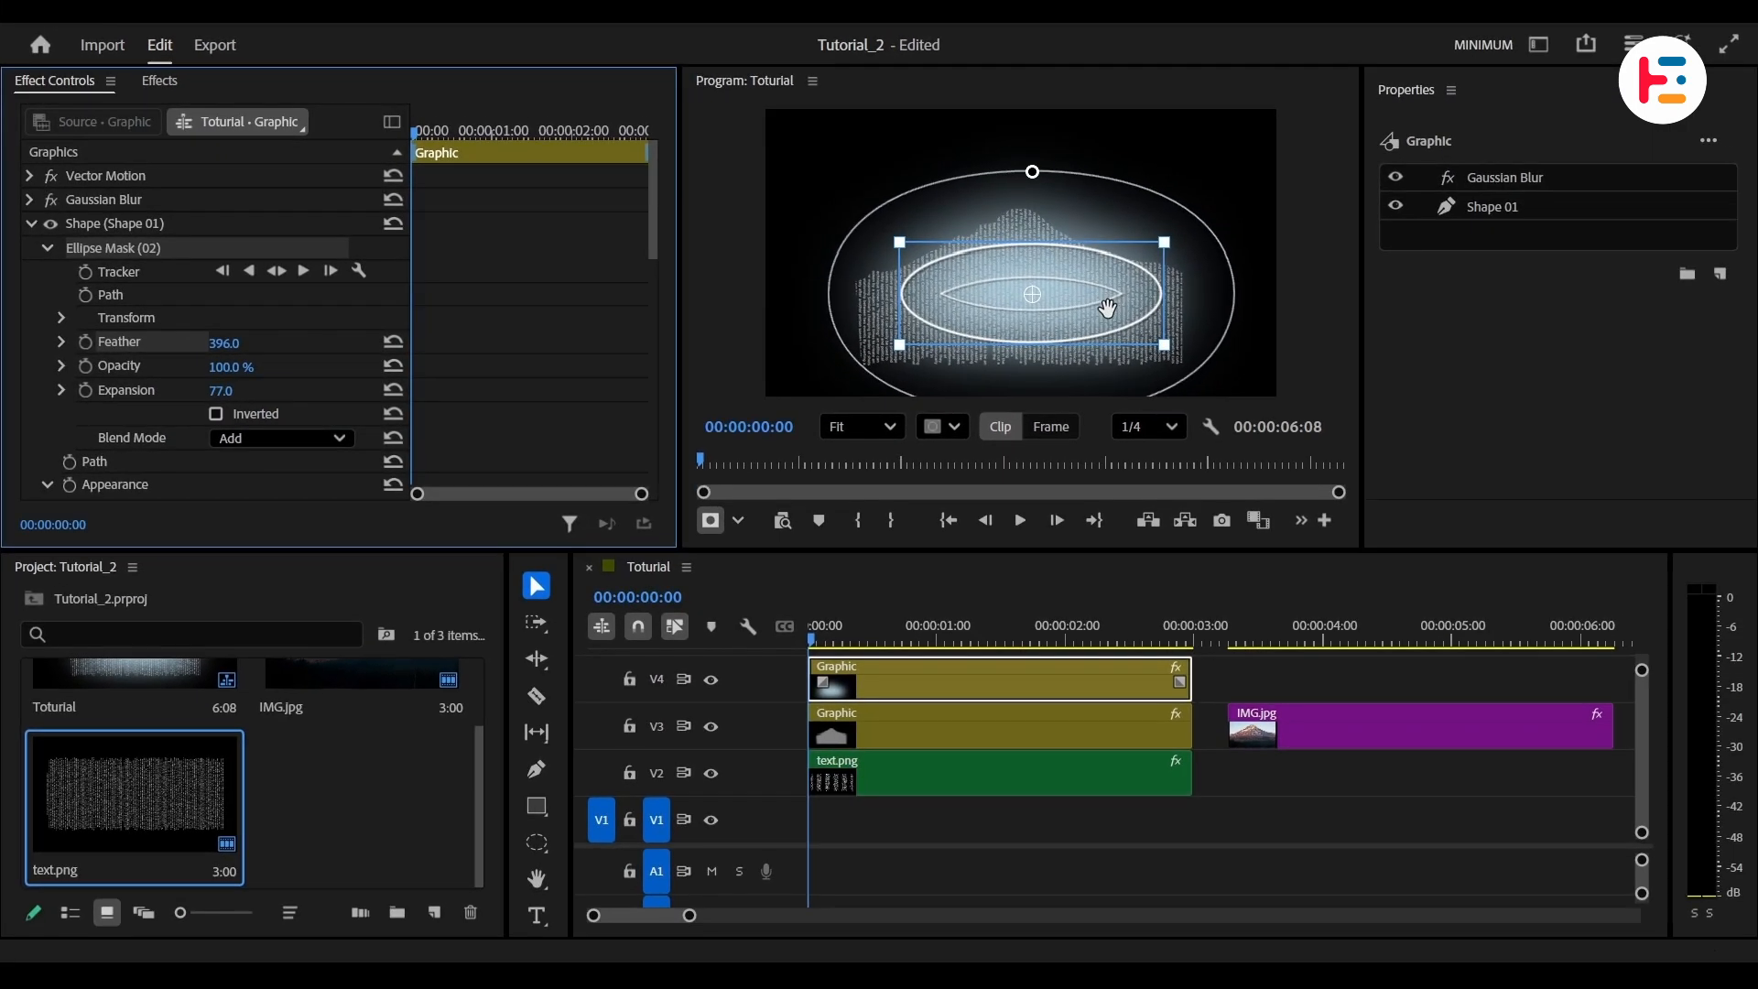
key("grave")
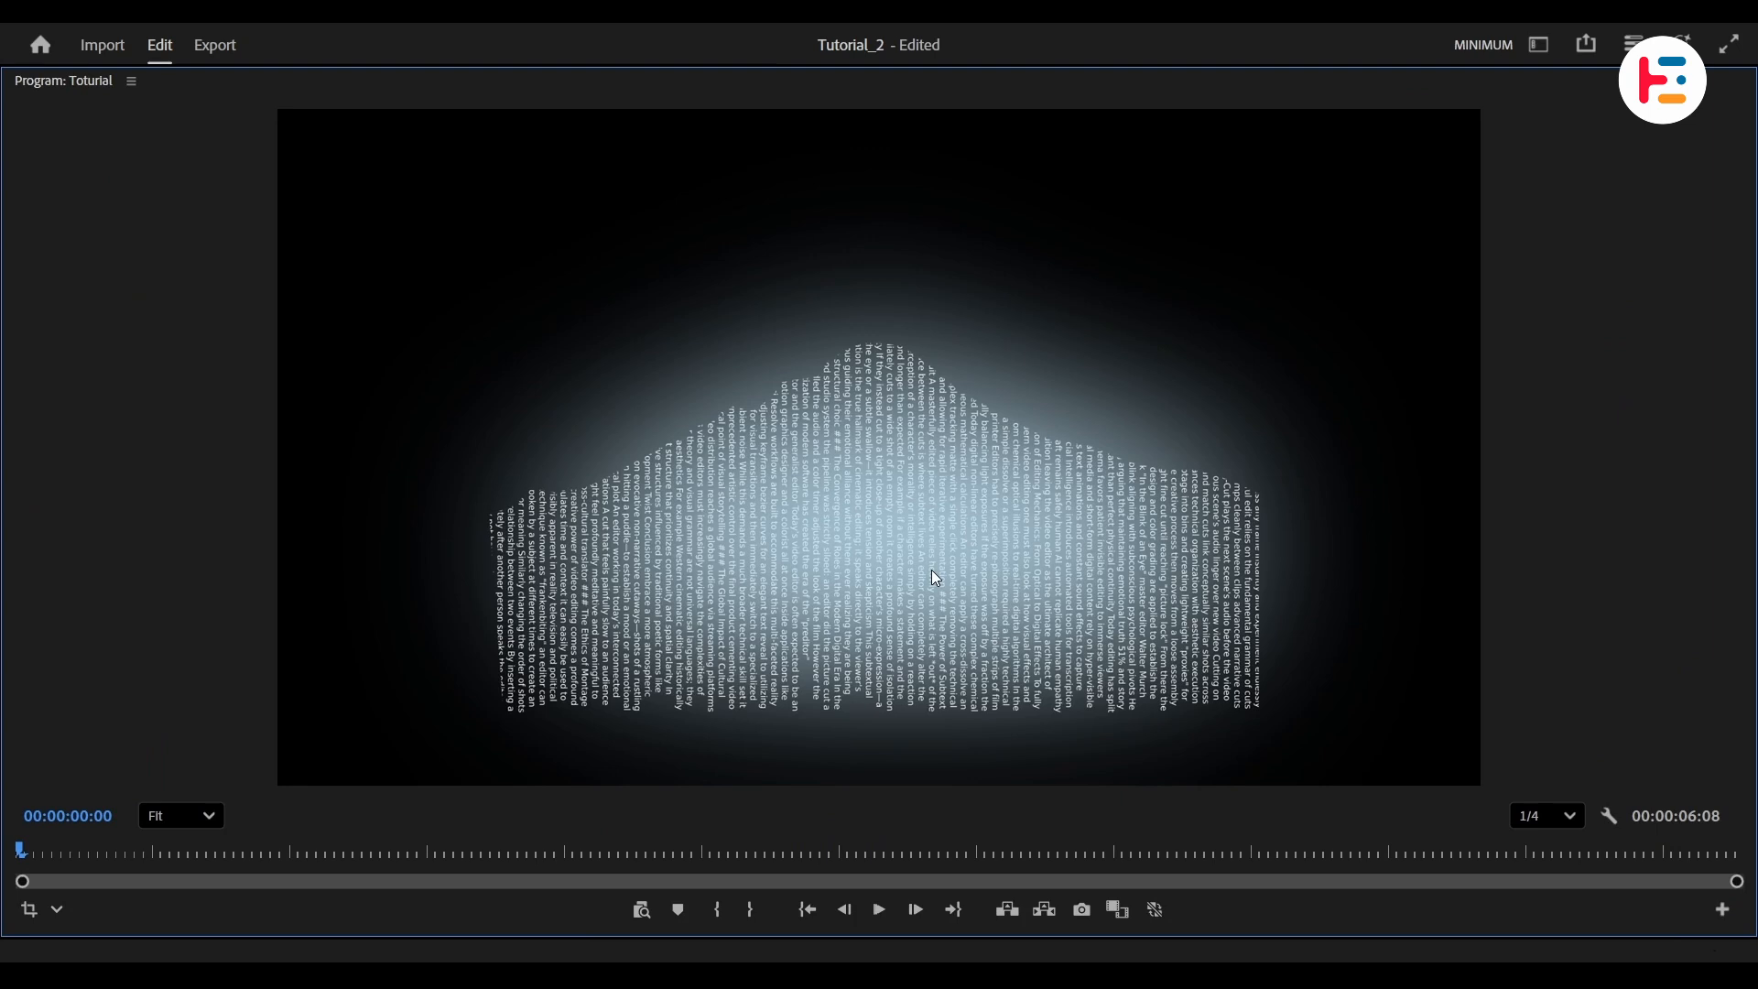
key("grave")
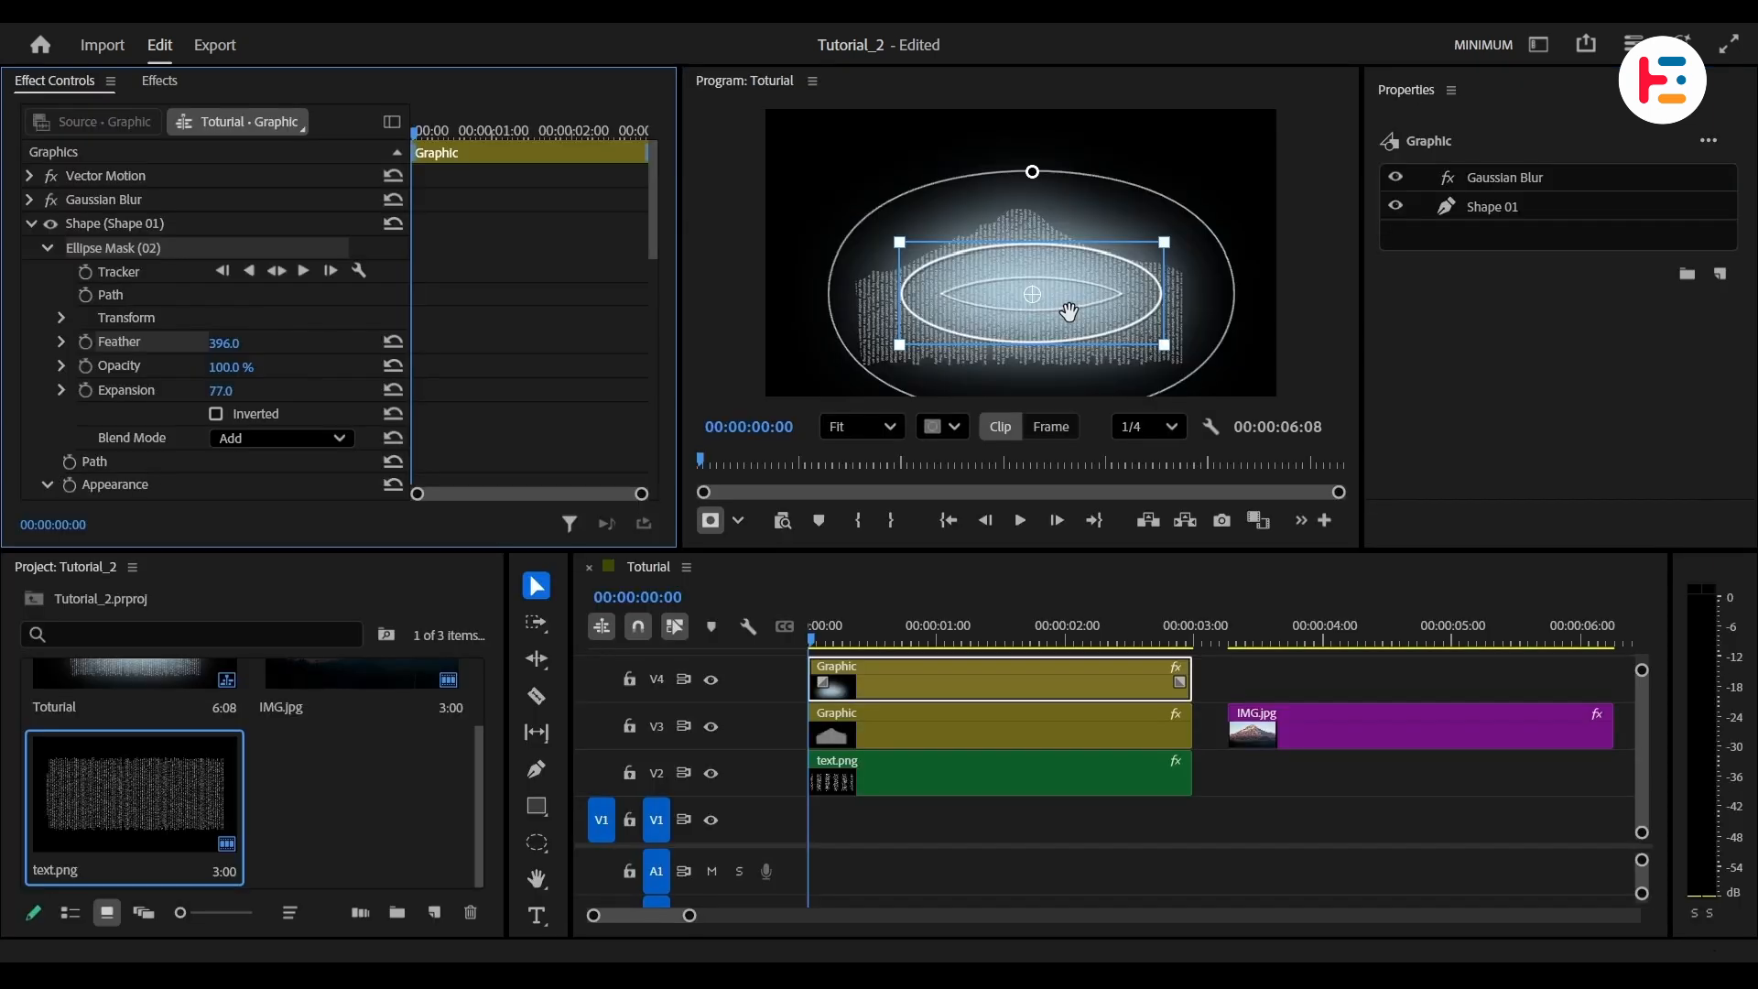
- Draw a wide ellipse mask over the middle of the mountain on the Opacity of the text.png clip on V2
left_click(989, 761)
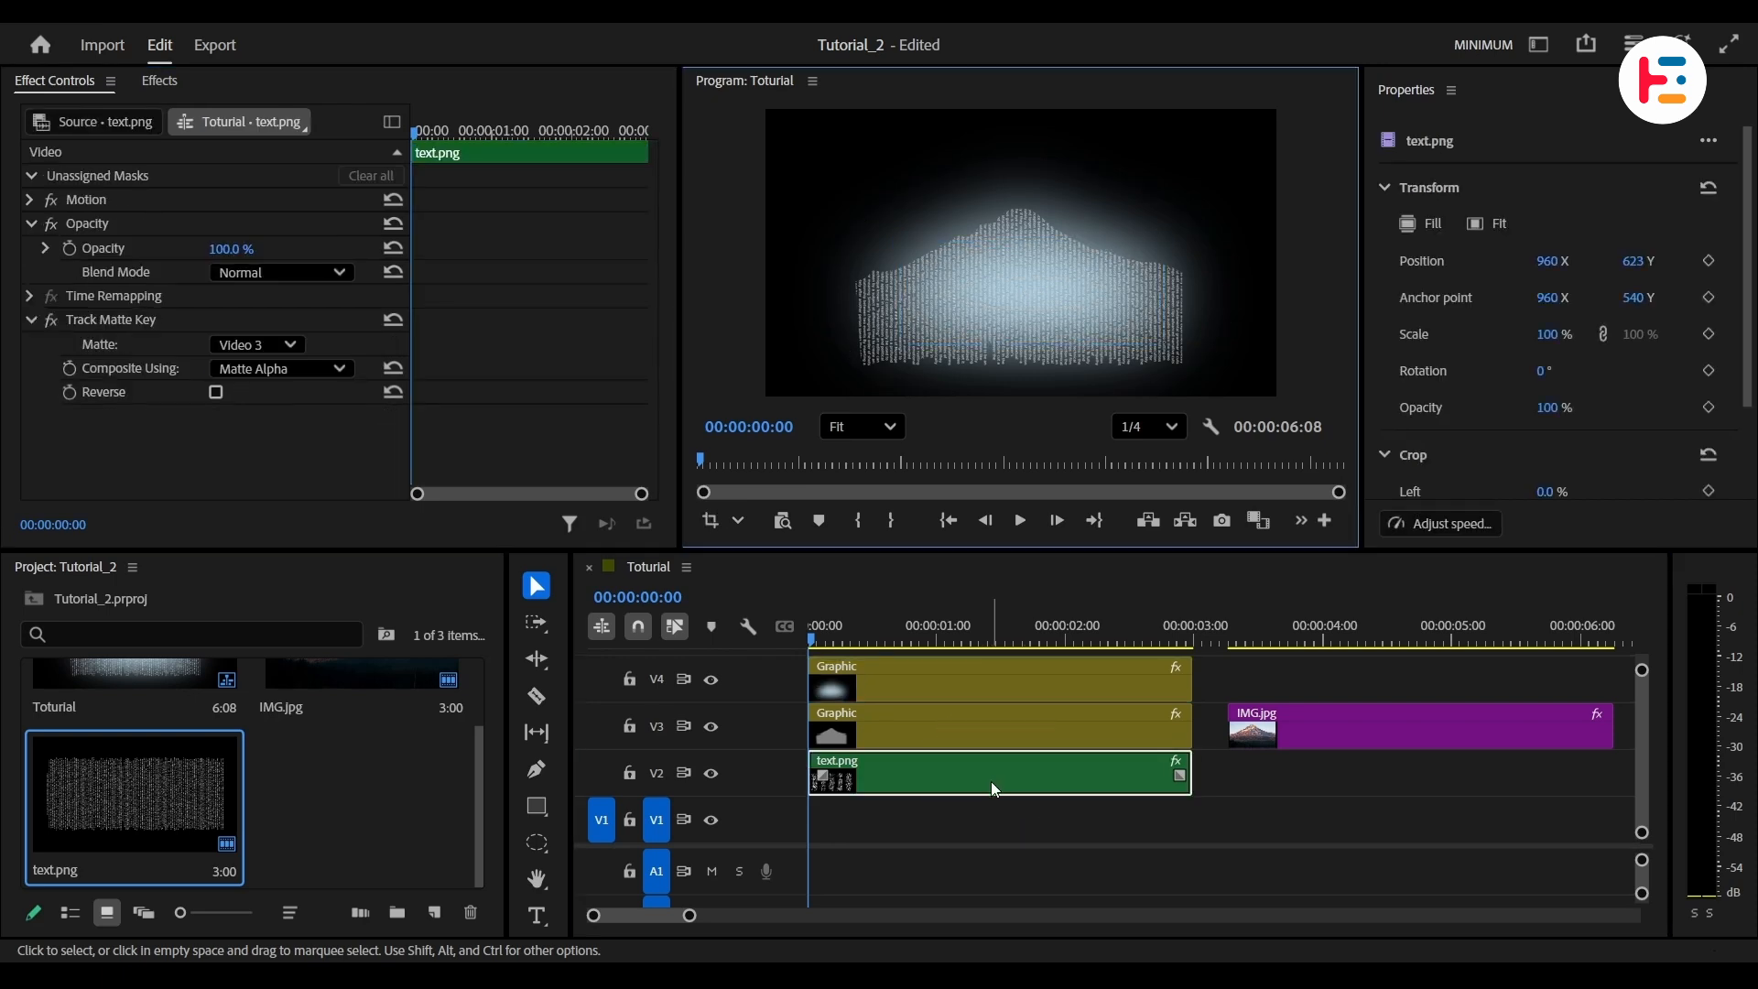
left_click(538, 842)
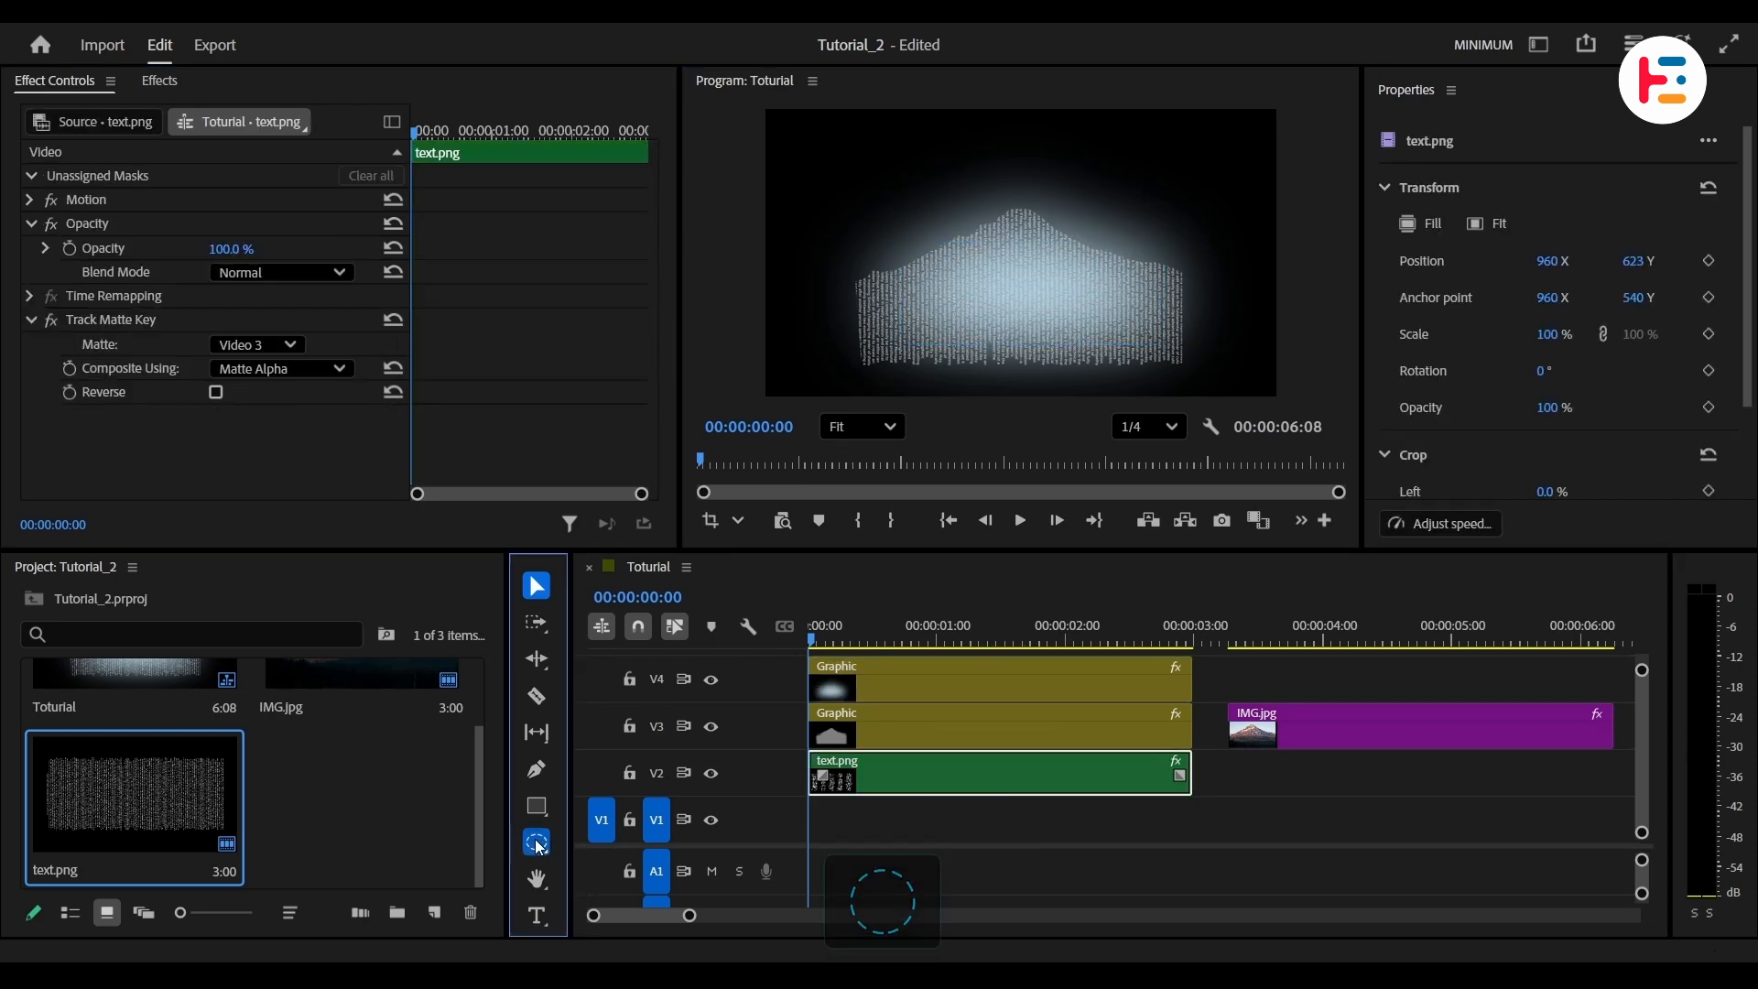
left_click(101, 224)
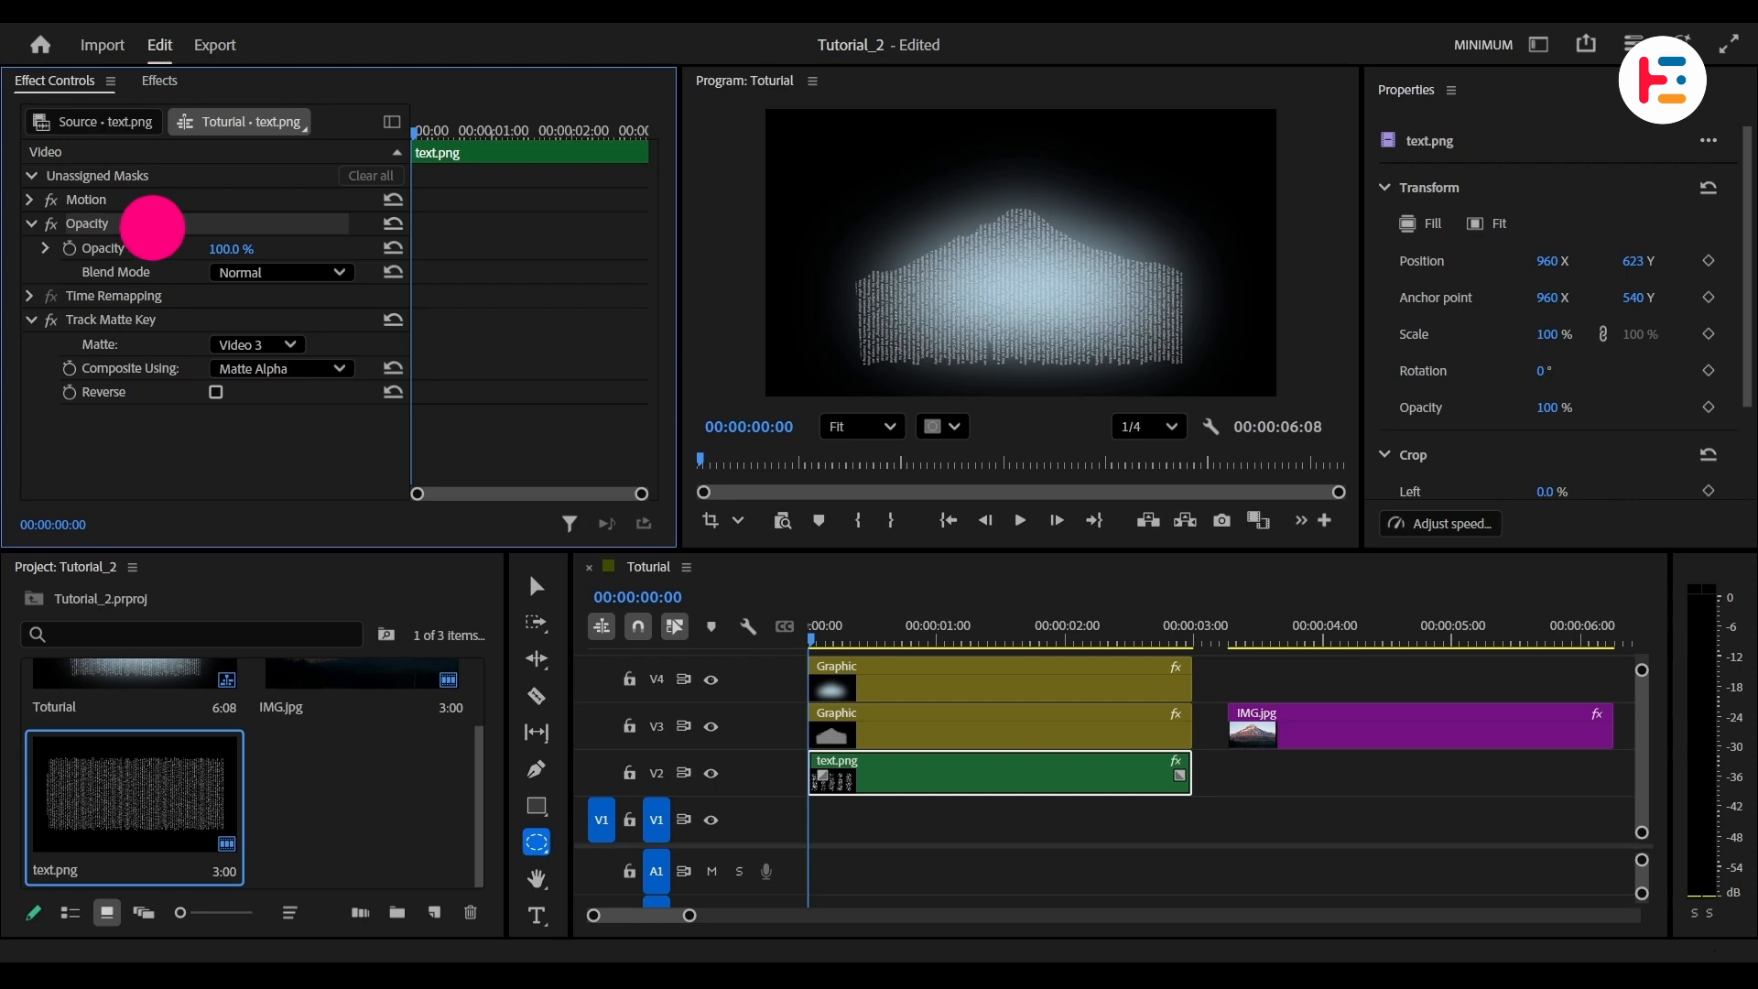
left_click_drag(897, 244, 1148, 339)
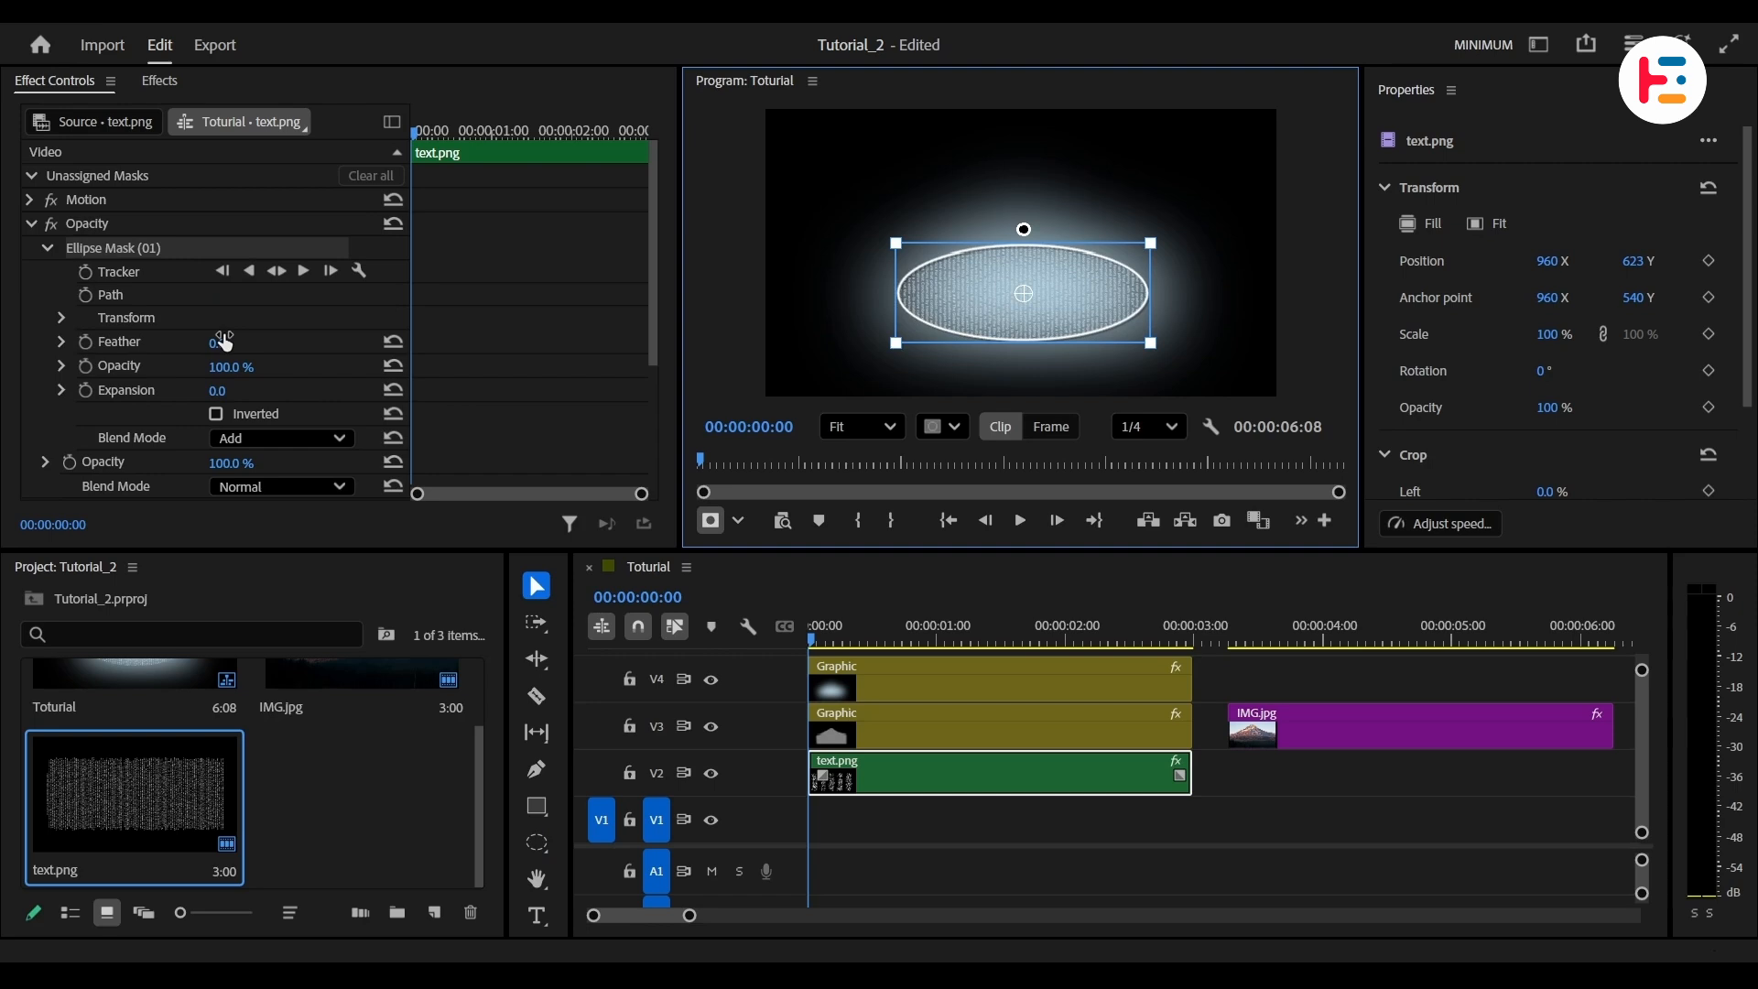
- Soften and enlarge the text.png ellipse mask with a feather of 215 and a larger expansion, positioned higher over the mountain's peak
left_click_drag(224, 343, 643, 339)
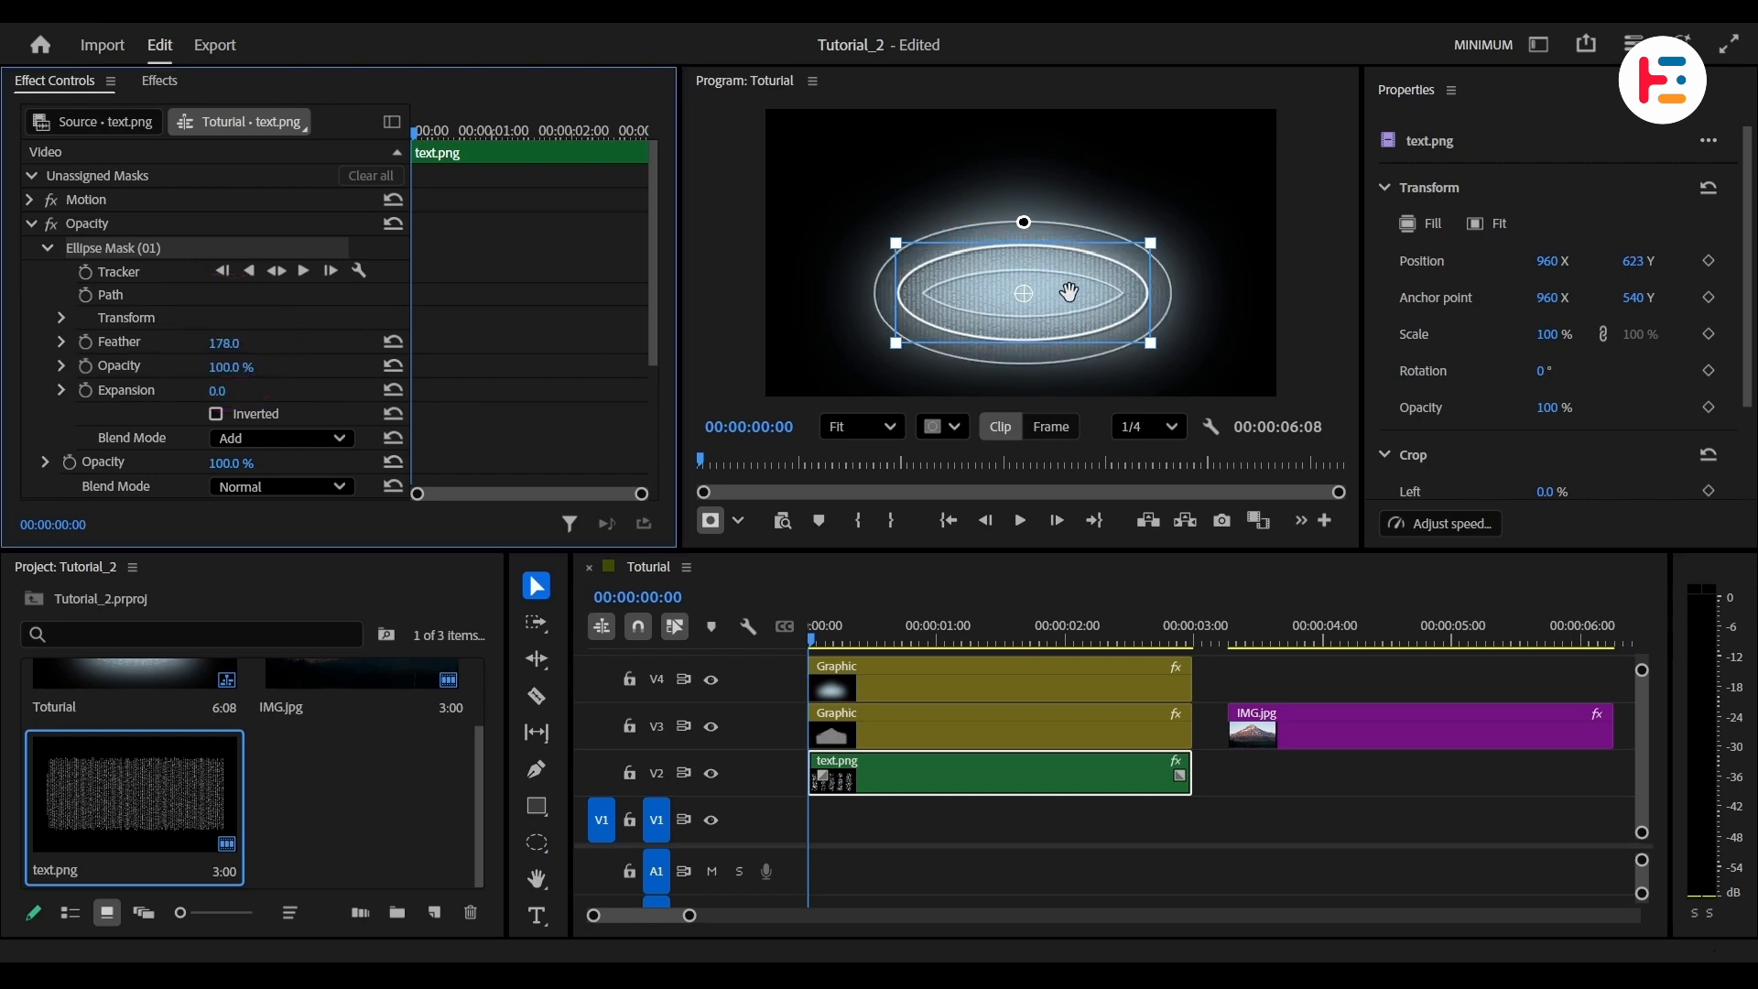
left_click_drag(1065, 293, 1065, 241)
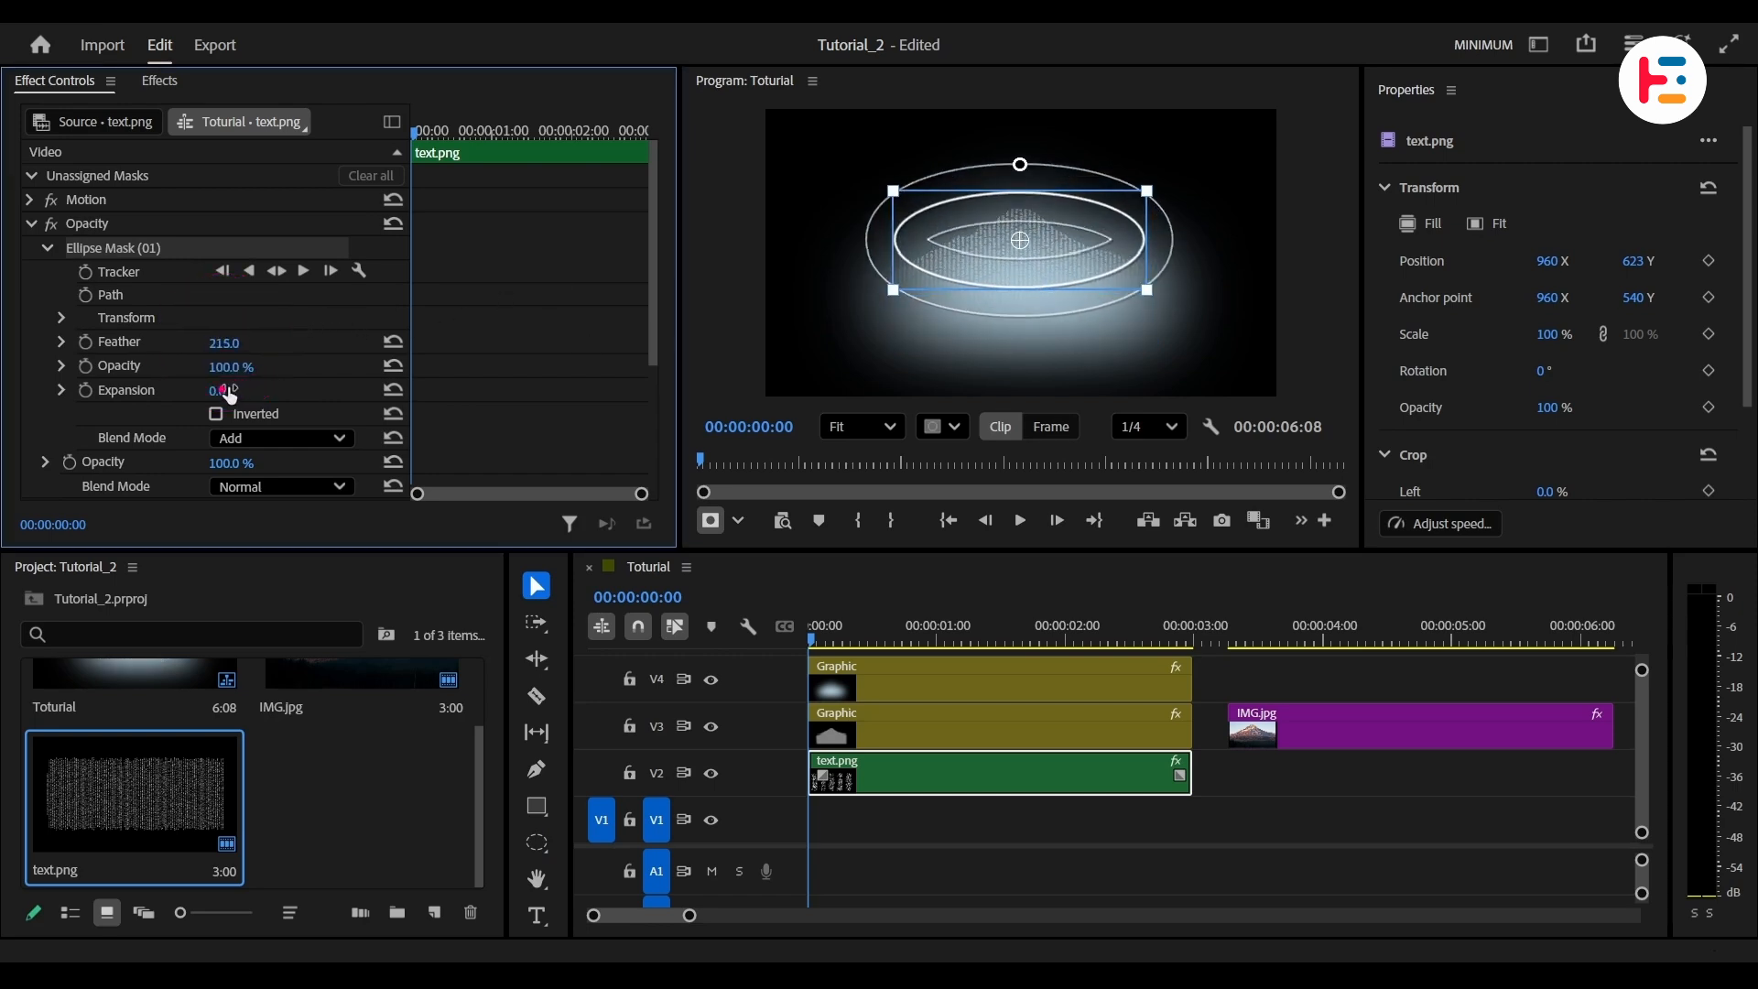
left_click_drag(223, 391, 343, 390)
- Select the mountain matte graphic on V3
left_click(997, 727)
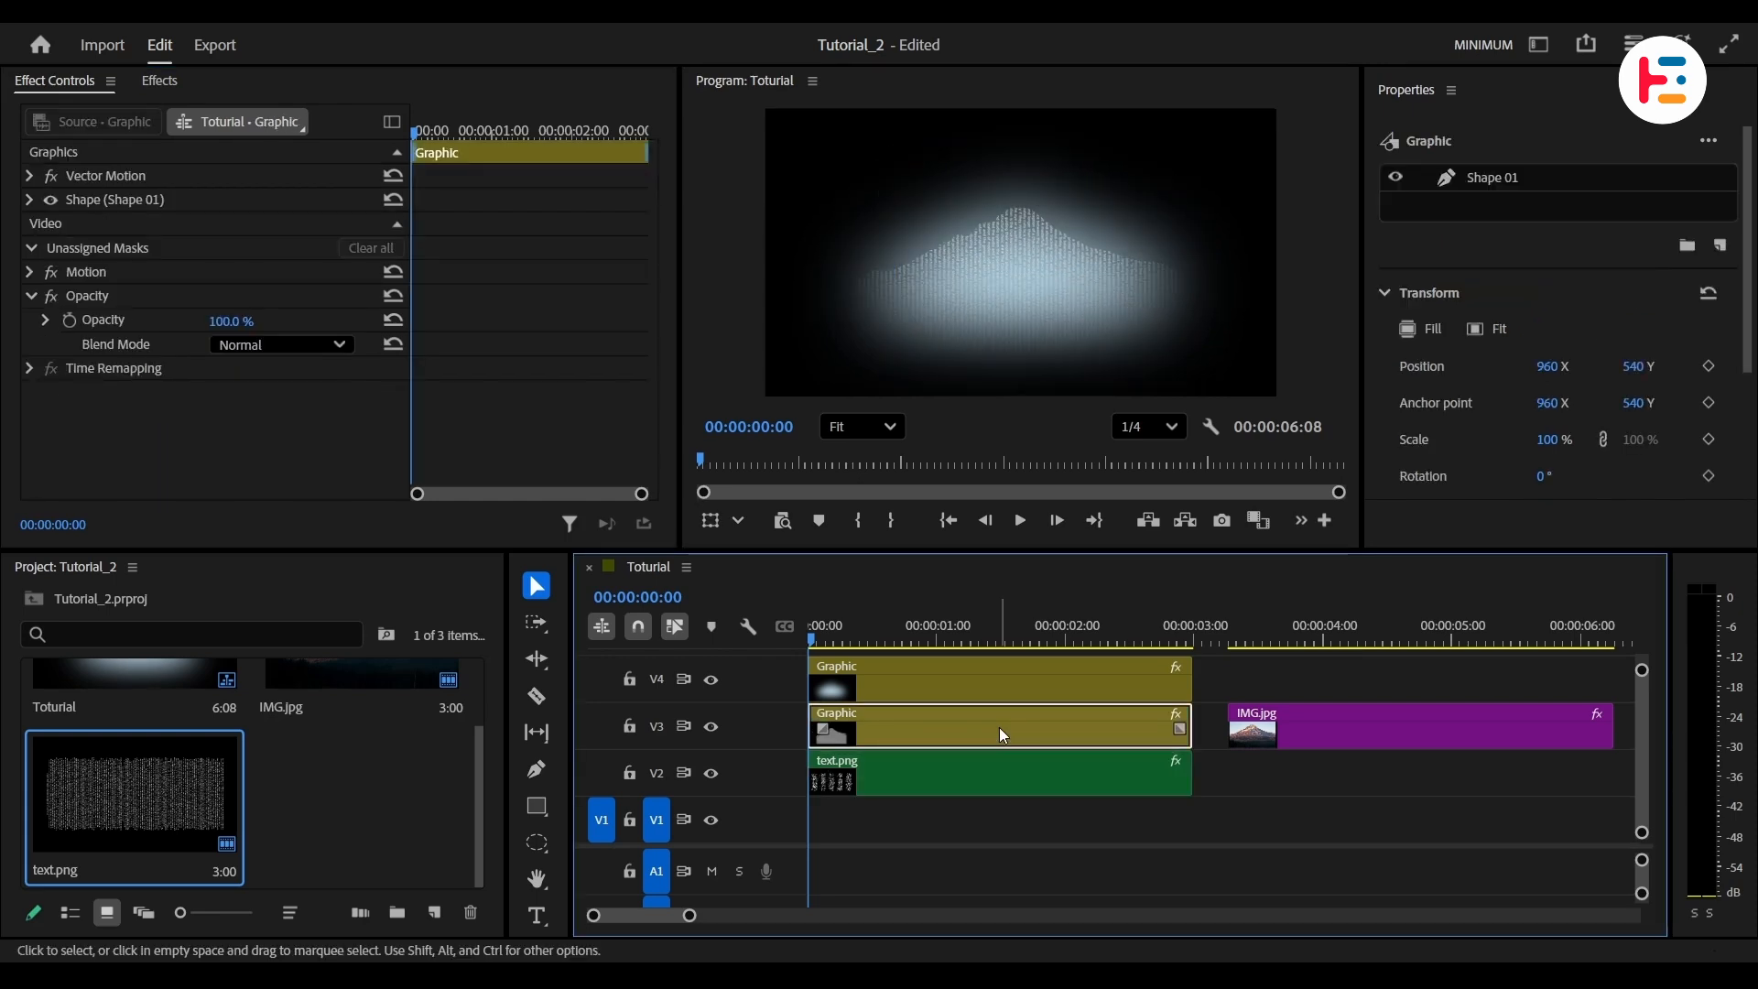